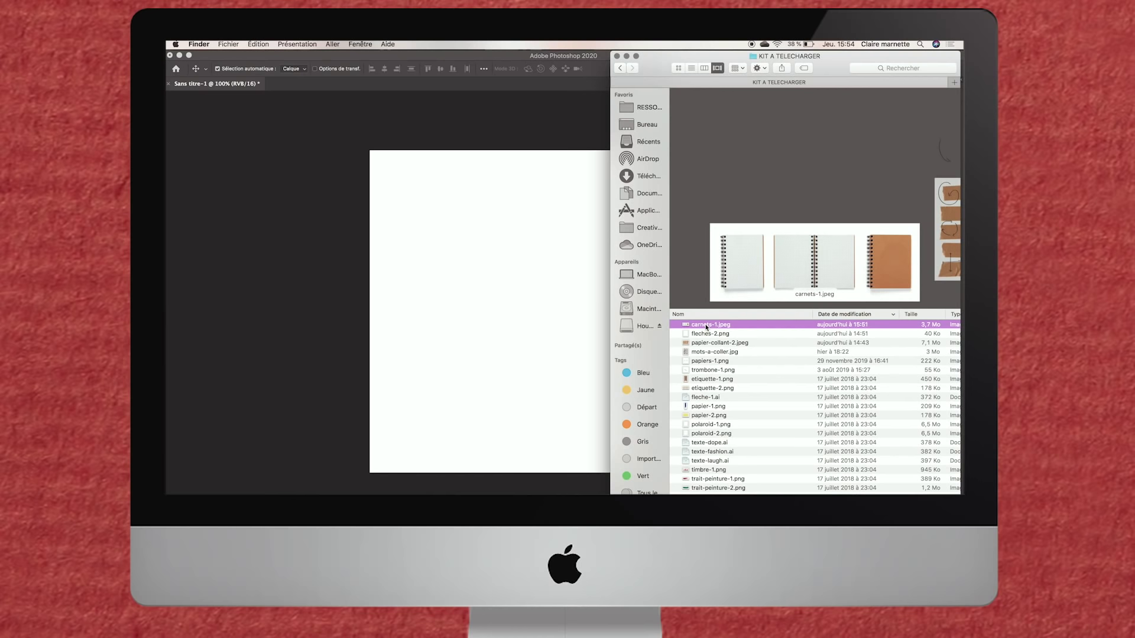
# Place carnets-1.jpeg on the page and stretch it larger over the page
pyautogui.moveTo(707, 327); pyautogui.dragTo(525, 320)
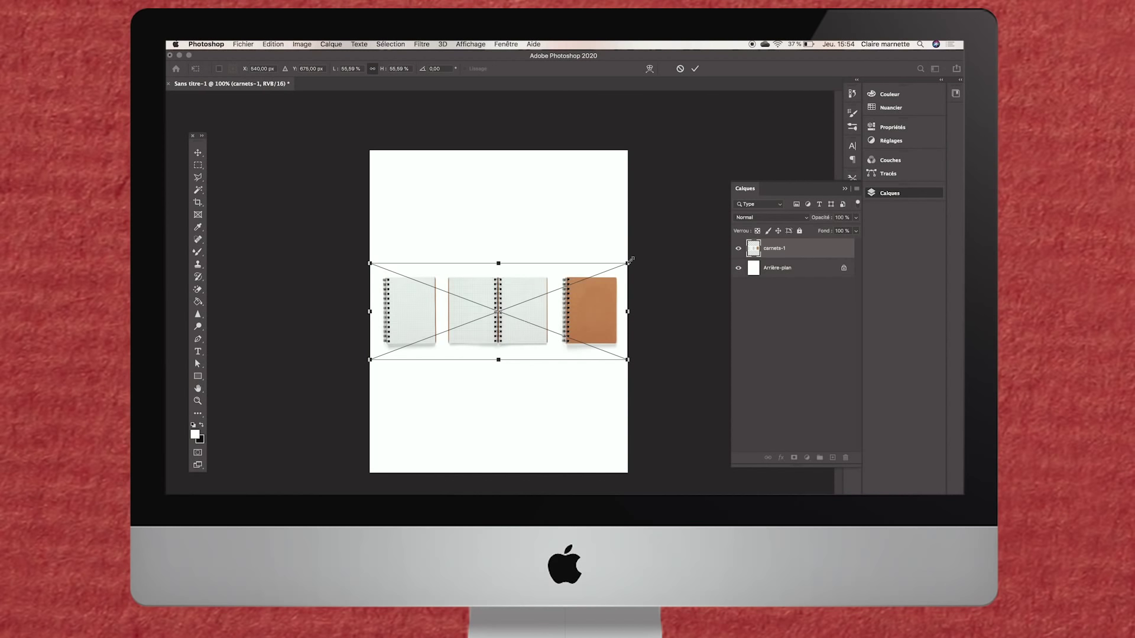
pyautogui.moveTo(628, 263); pyautogui.dragTo(821, 169)
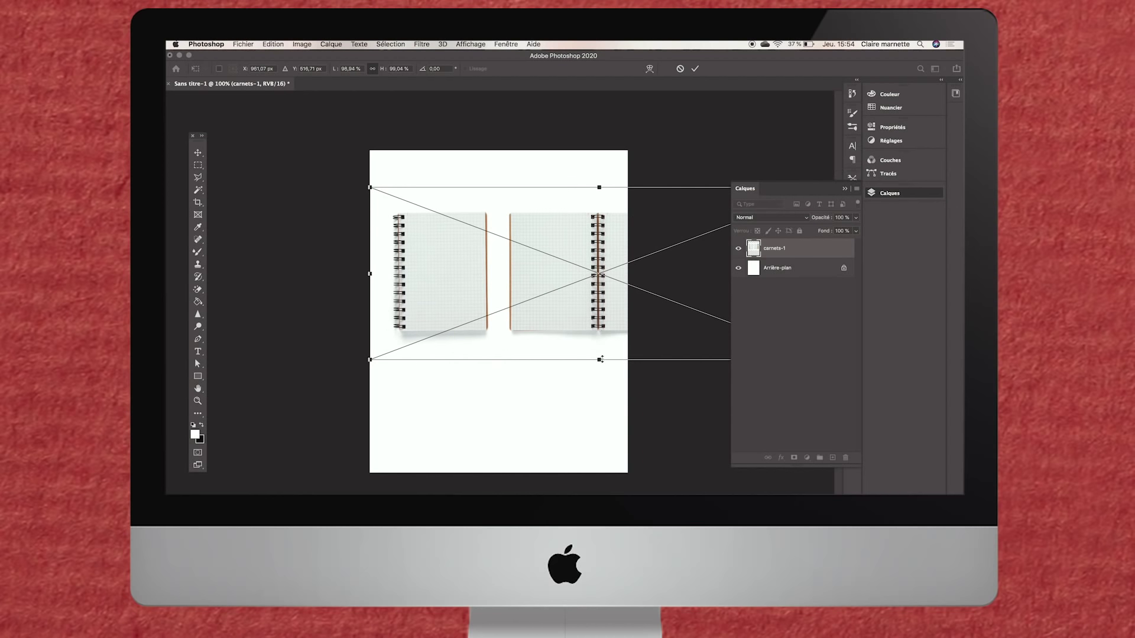
pyautogui.moveTo(600, 359); pyautogui.dragTo(600, 516)
pyautogui.moveTo(336, 333)
pyautogui.mouseDown()
pyautogui.moveTo(611, 290)
pyautogui.moveTo(543, 292)
pyautogui.mouseUp()
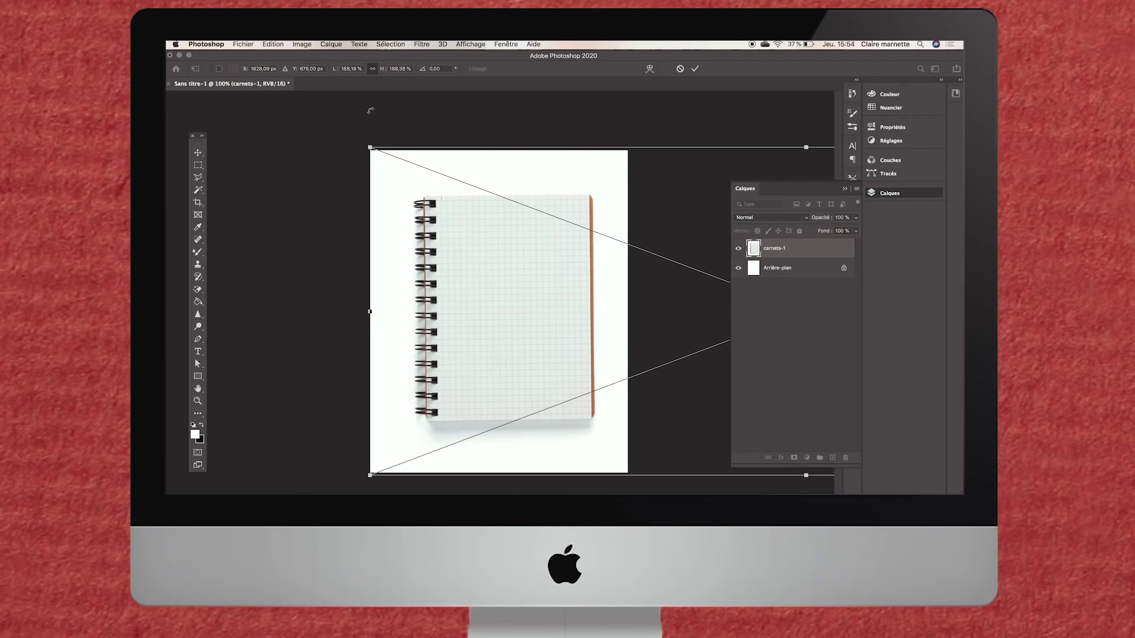
# Scale the notebook to about 223% and centre one grid notebook over the page
pyautogui.moveTo(366, 144); pyautogui.dragTo(341, 134)
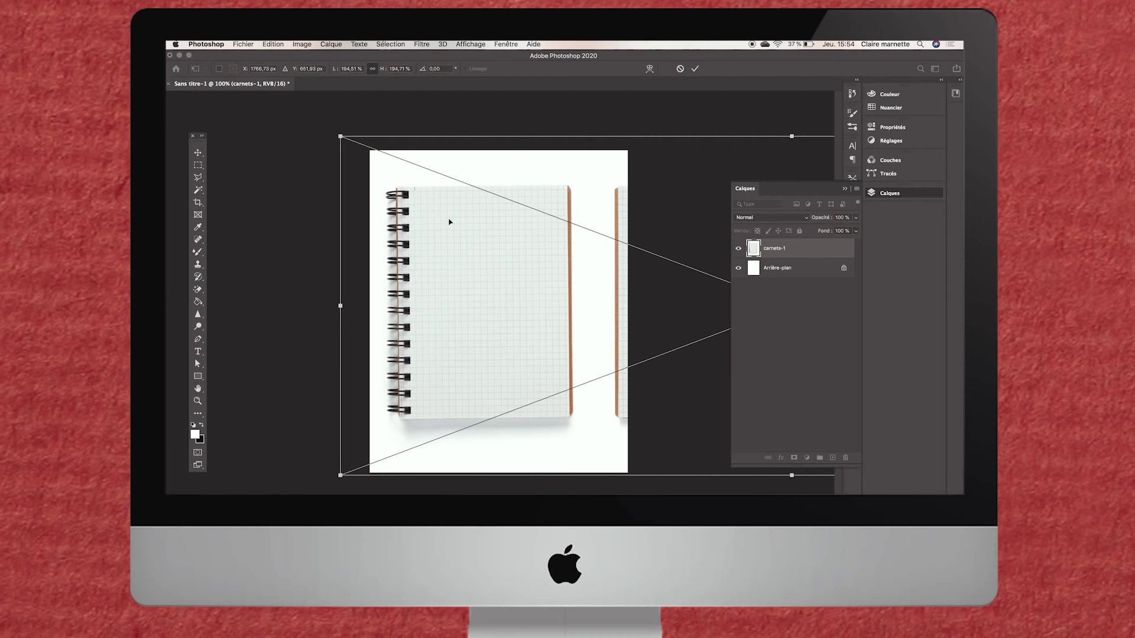
pyautogui.moveTo(451, 219); pyautogui.dragTo(480, 223)
pyautogui.moveTo(355, 133); pyautogui.dragTo(308, 123)
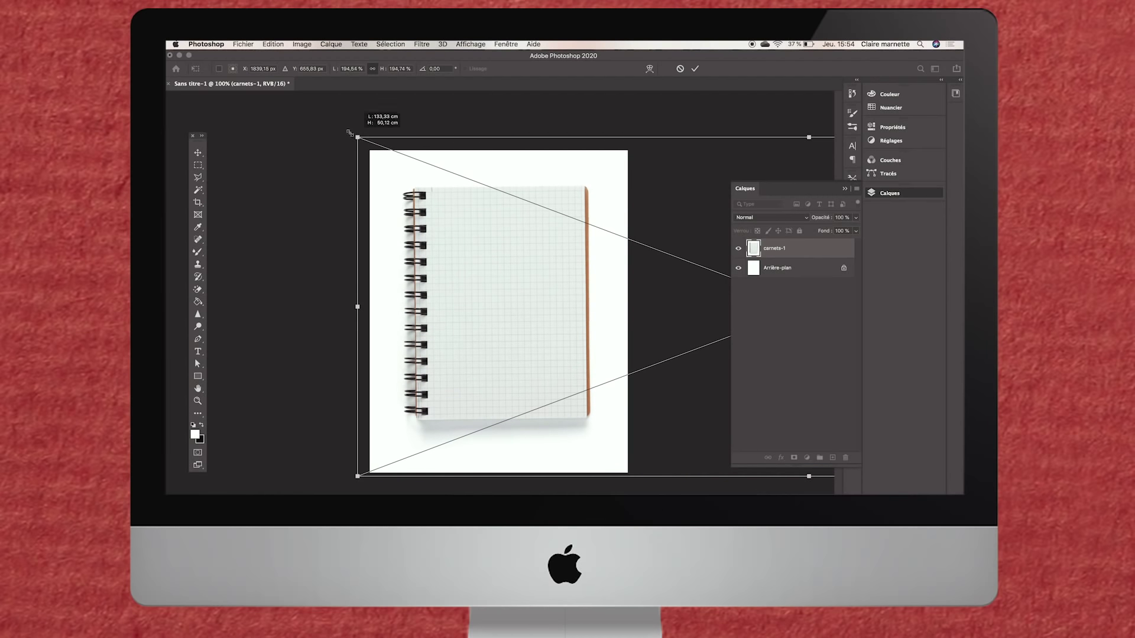
pyautogui.moveTo(479, 218); pyautogui.dragTo(531, 254)
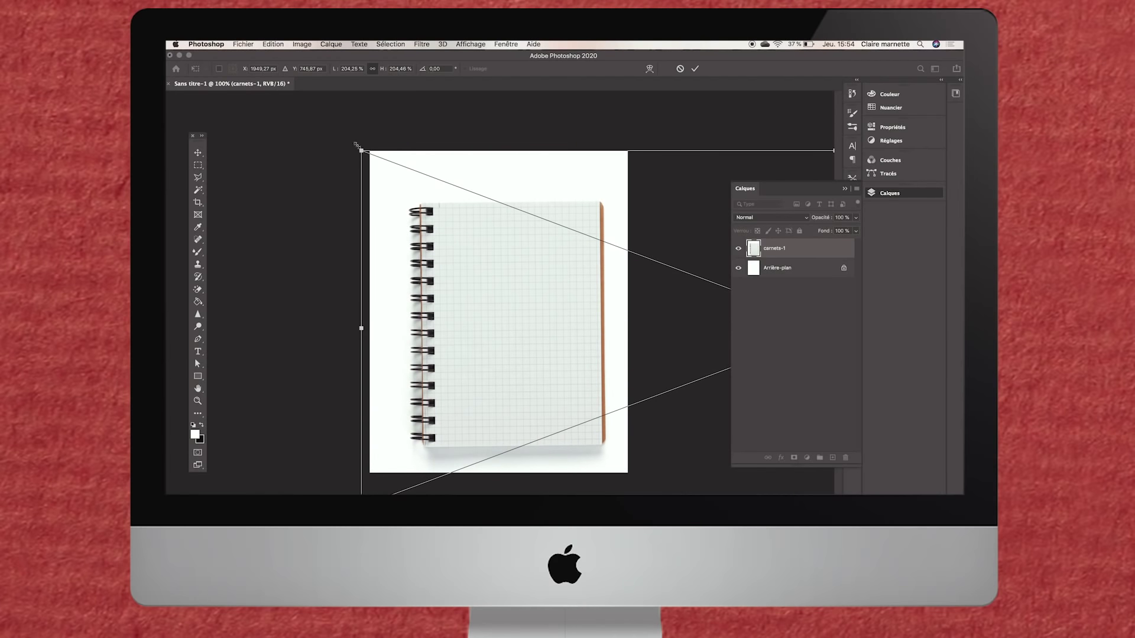
pyautogui.moveTo(356, 144); pyautogui.dragTo(318, 126)
pyautogui.moveTo(489, 228); pyautogui.dragTo(505, 228)
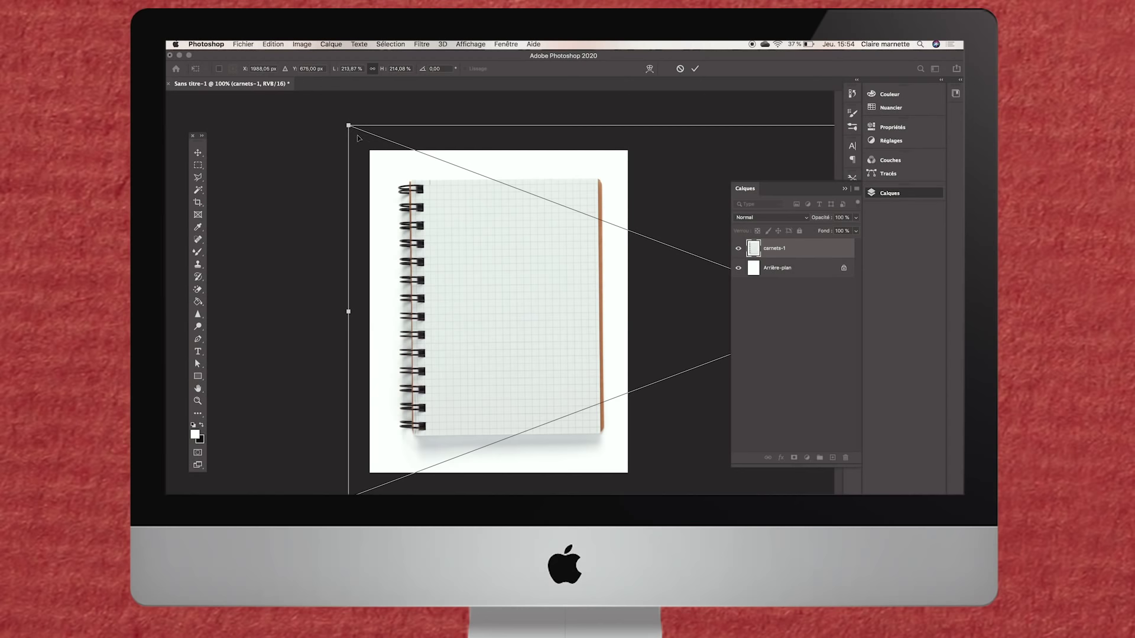
pyautogui.moveTo(349, 124); pyautogui.dragTo(309, 106)
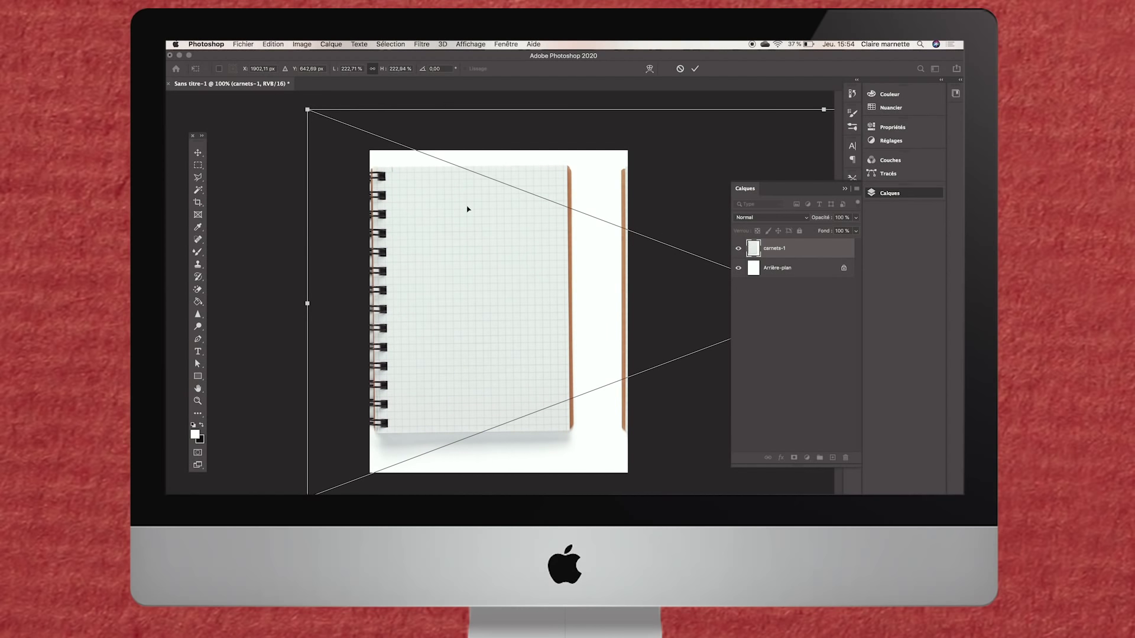
pyautogui.moveTo(466, 208); pyautogui.dragTo(482, 214)
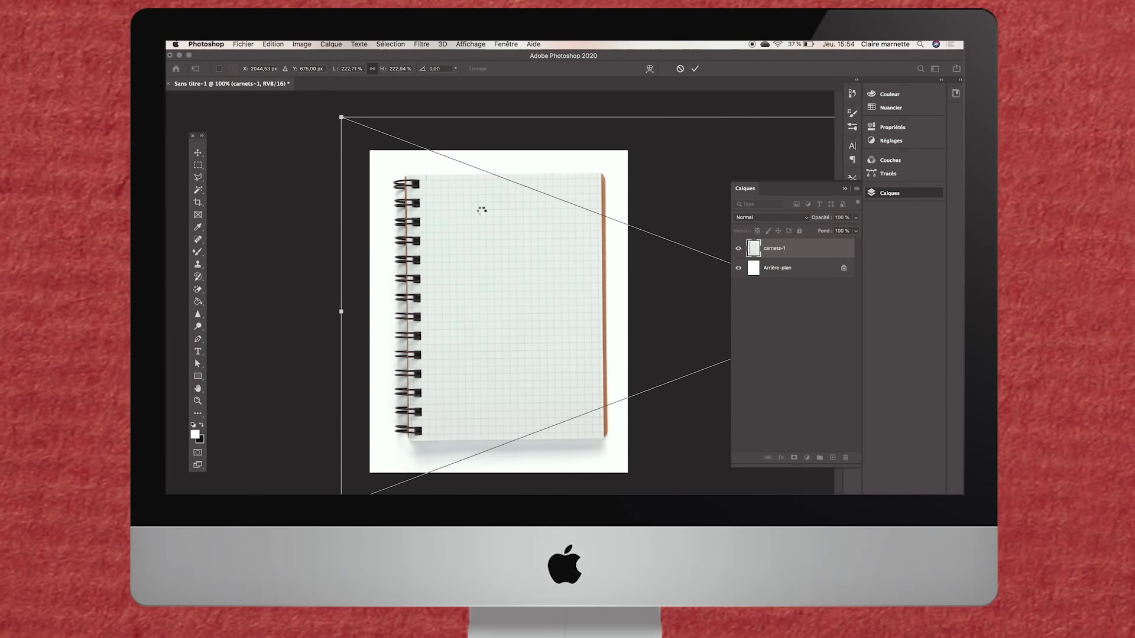
# Check the committed notebook by zooming in and out, then bring up the Open dialog
pyautogui.scroll(3, 448, 218)
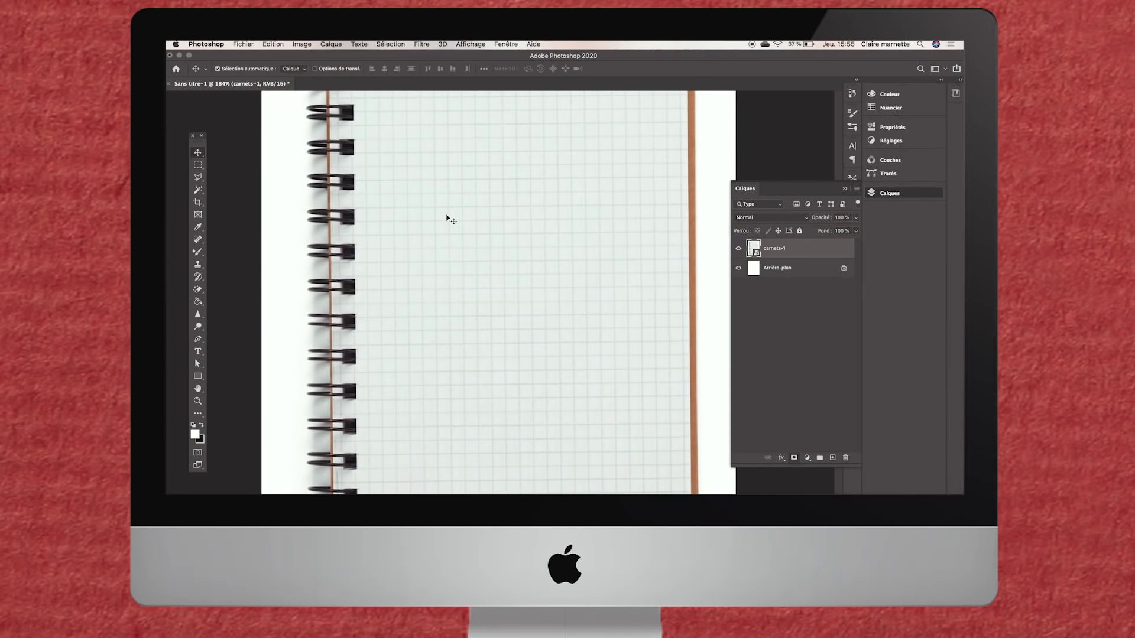
pyautogui.scroll(2, 448, 219)
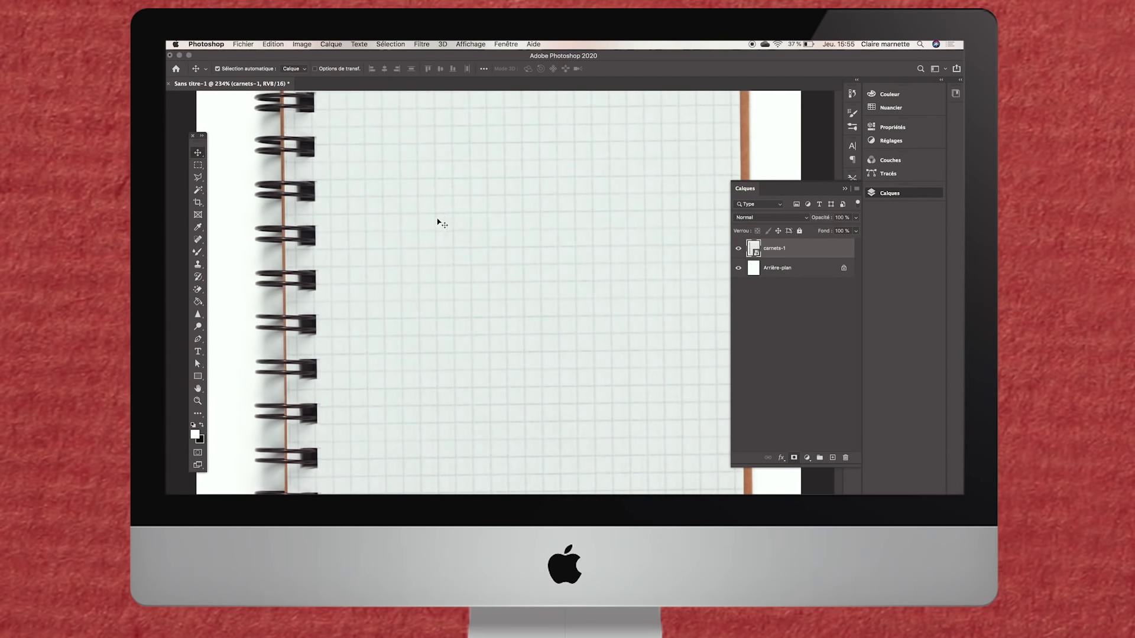
pyautogui.scroll(-3, 438, 220)
pyautogui.scroll(-1, 438, 221)
pyautogui.scroll(-1, 438, 221)
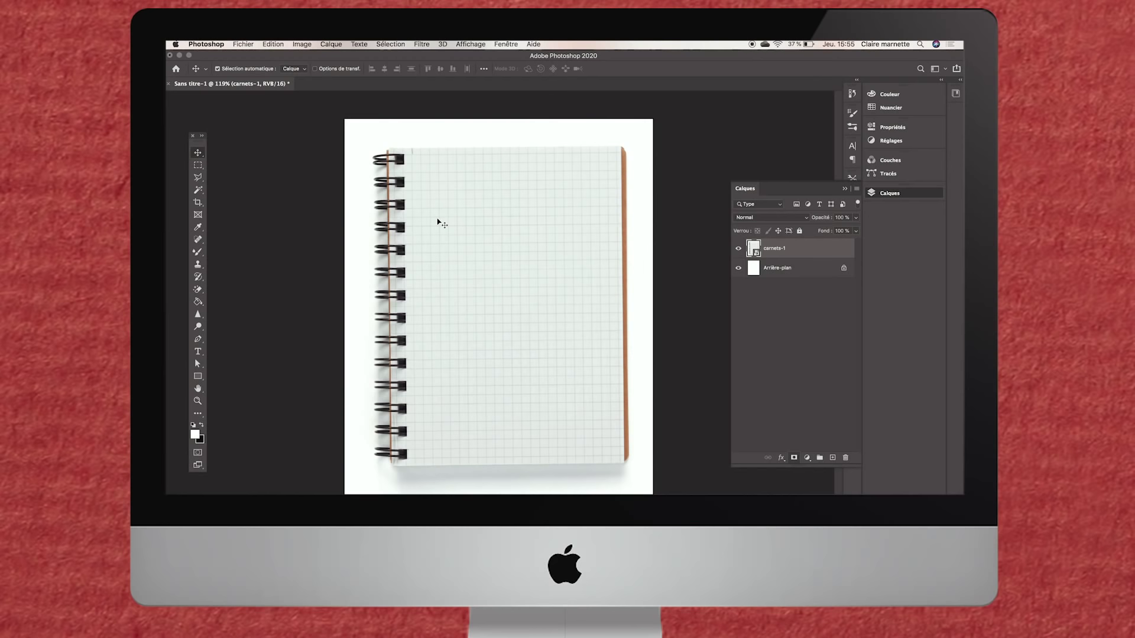
pyautogui.press('super+o')
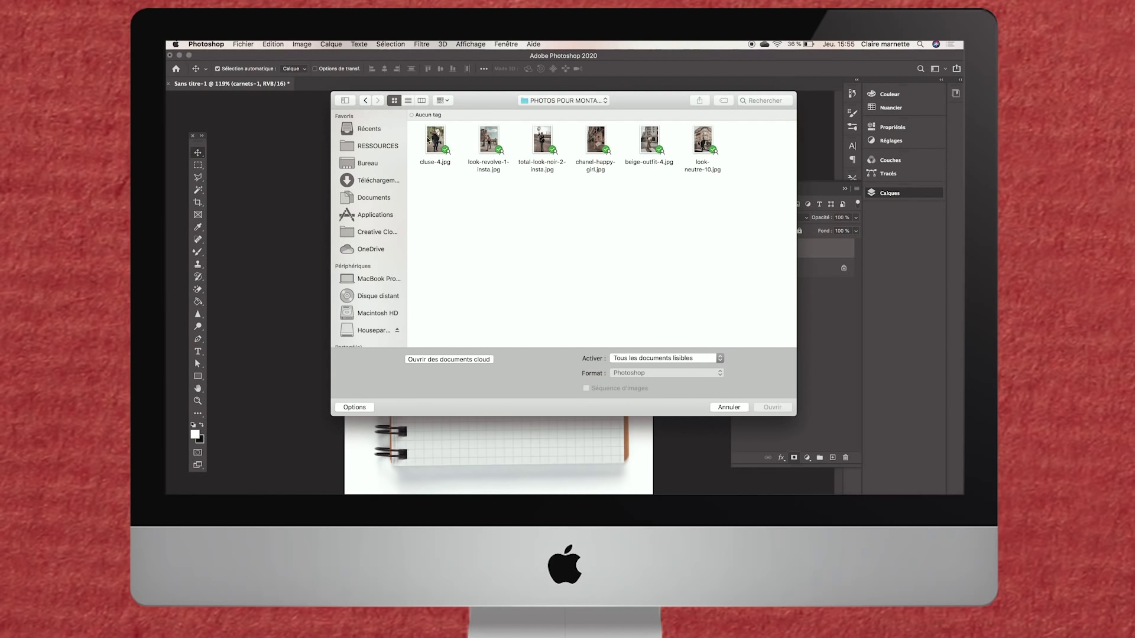
# Open all six model photos and start a Polygonal Lasso outline at the boot
pyautogui.moveTo(428, 140); pyautogui.dragTo(709, 149)
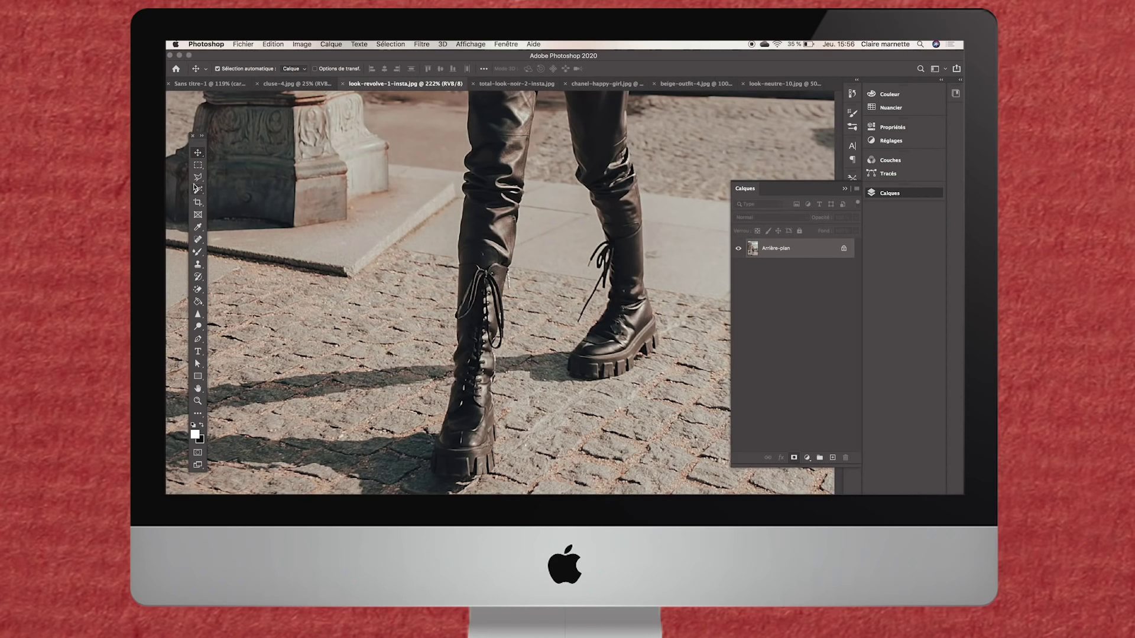
pyautogui.click(197, 183)
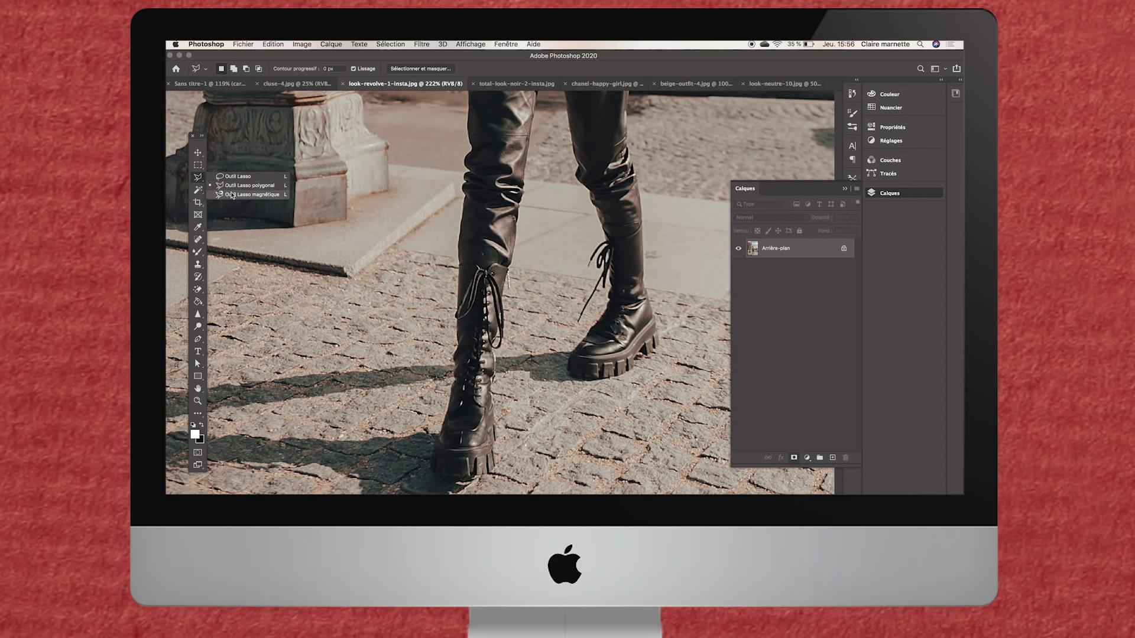
pyautogui.click(463, 207)
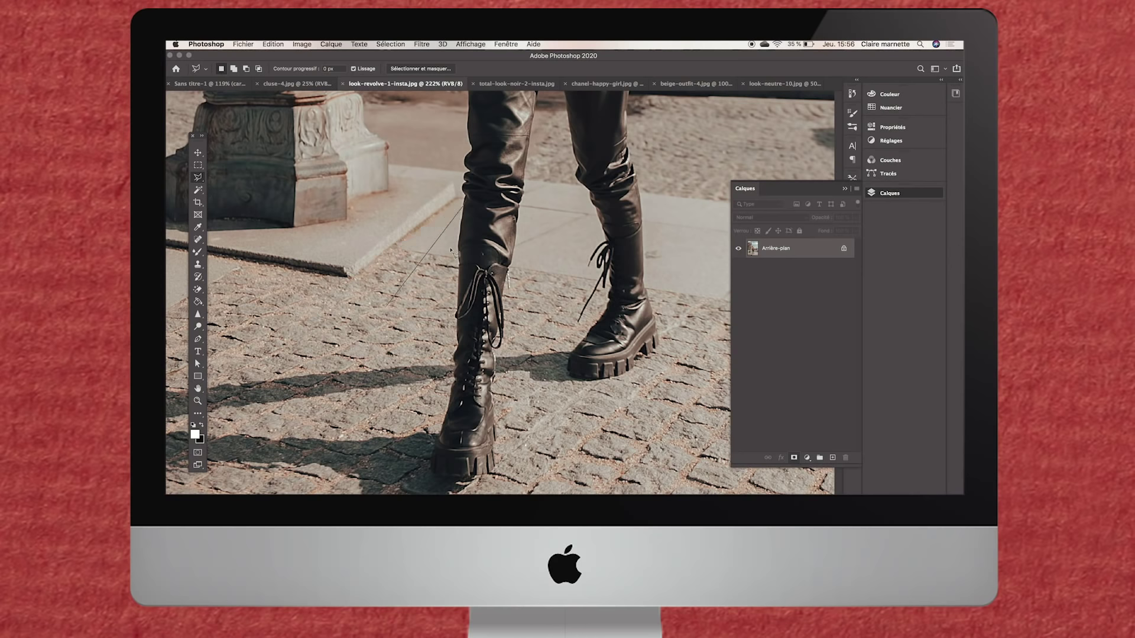
# Extend the lasso outline down along the model's boots and legs
pyautogui.scroll(5, 461, 414)
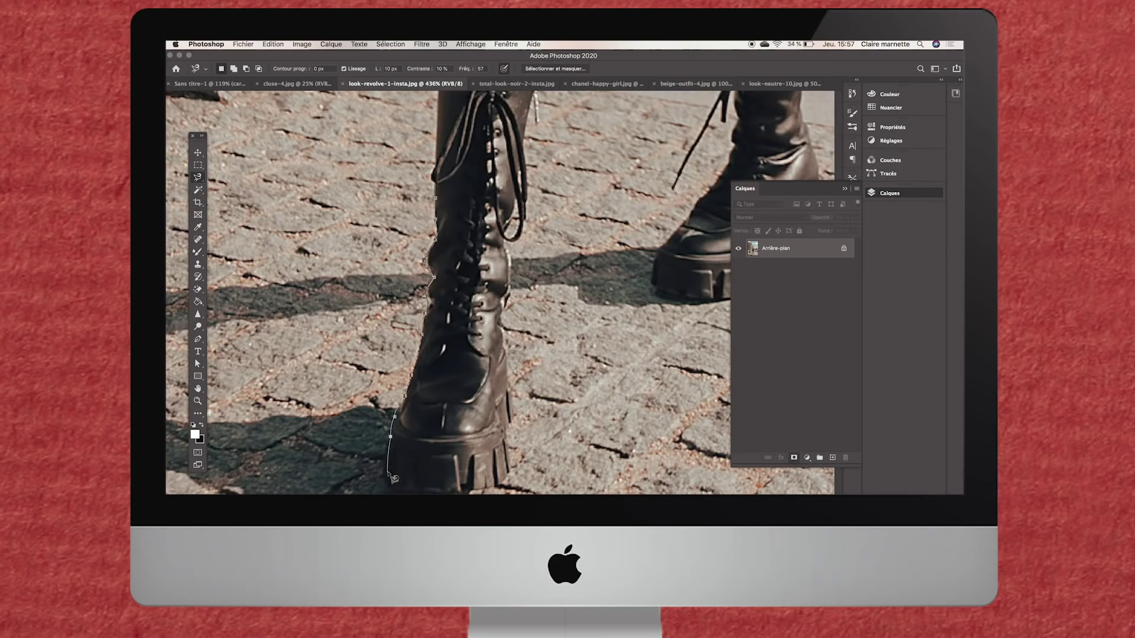
pyautogui.scroll(10, 426, 266)
pyautogui.scroll(5, 418, 192)
pyautogui.scroll(5, 418, 192)
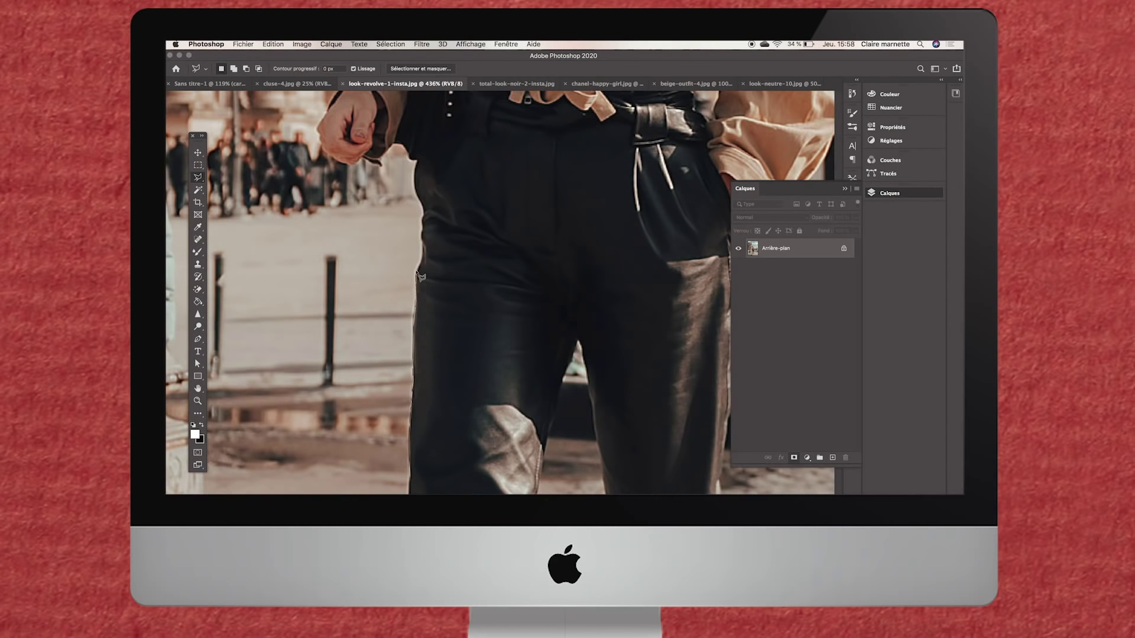
pyautogui.scroll(5, 423, 249)
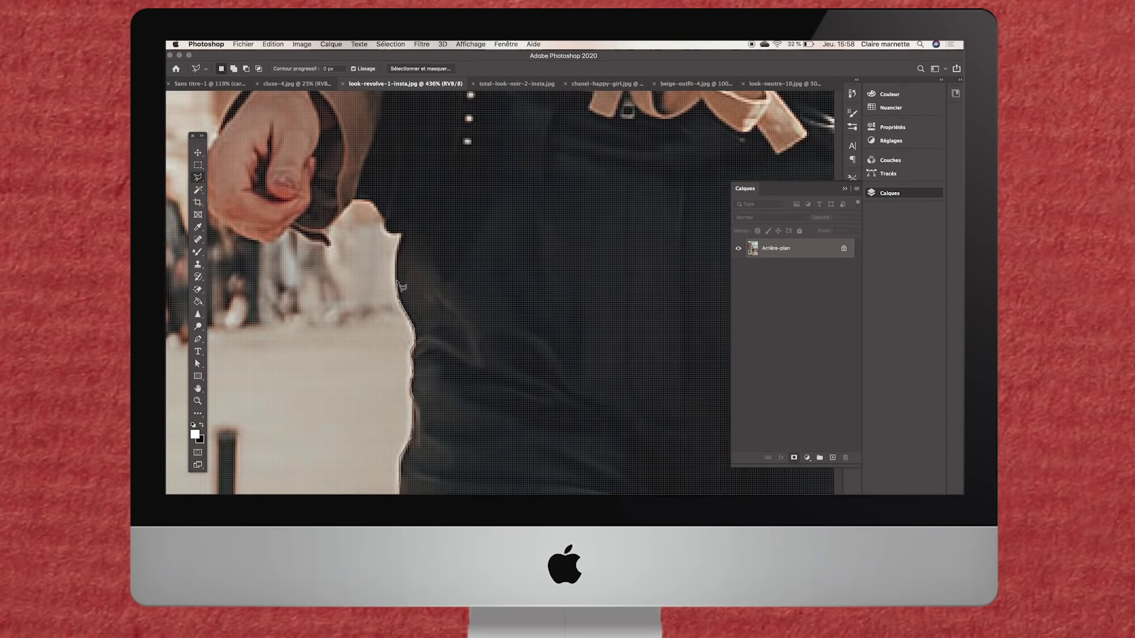
pyautogui.scroll(5, 349, 195)
pyautogui.scroll(3, 296, 195)
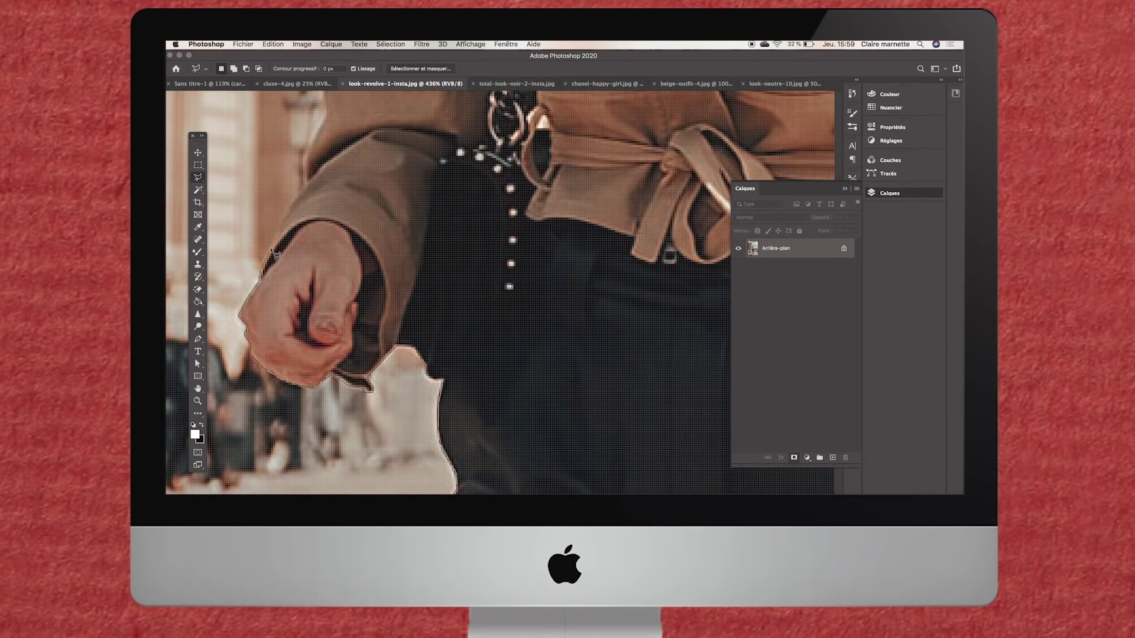
pyautogui.scroll(3, 355, 171)
pyautogui.scroll(3, 413, 148)
pyautogui.scroll(3, 460, 127)
pyautogui.scroll(3, 503, 154)
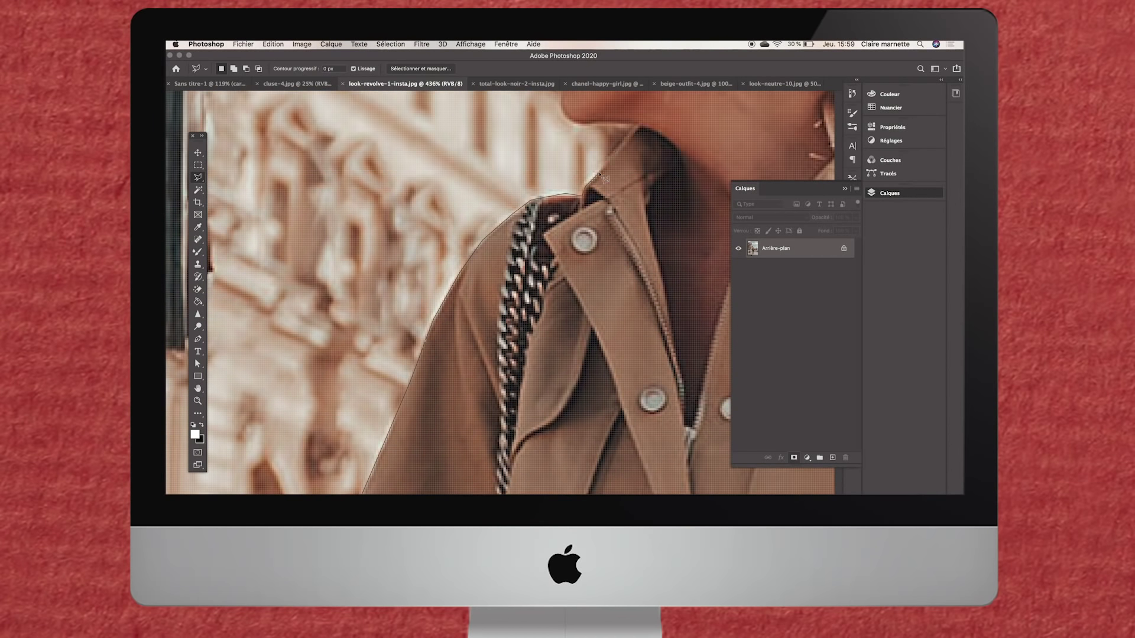
pyautogui.scroll(3, 561, 237)
pyautogui.scroll(3, 615, 277)
pyautogui.scroll(3, 587, 185)
pyautogui.scroll(3, 587, 185)
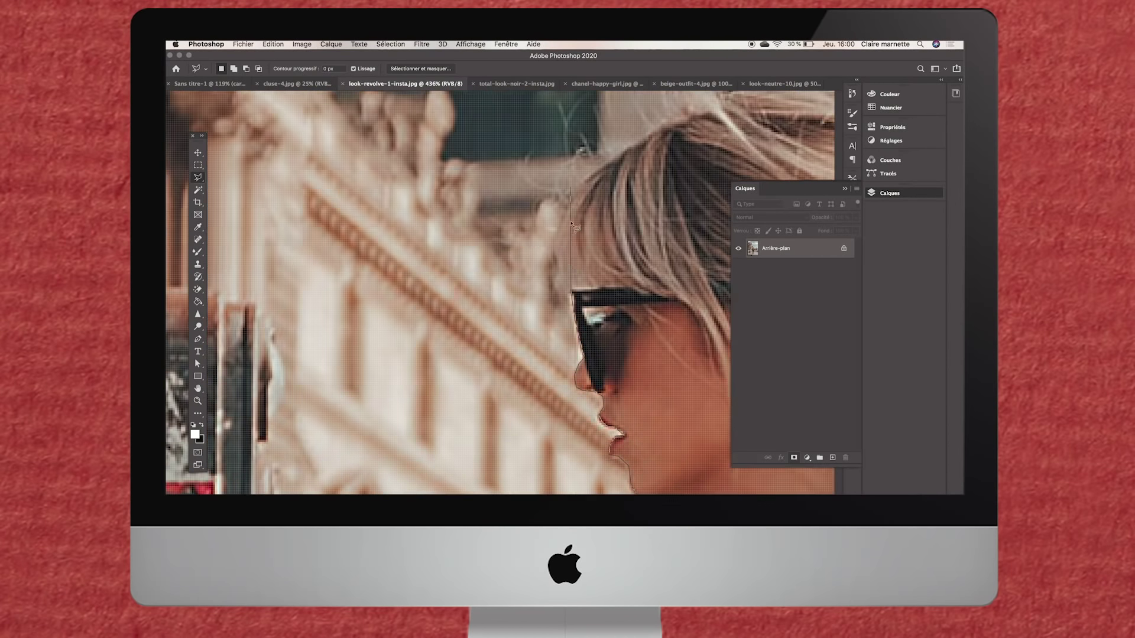
pyautogui.hscroll(3, 562, 195)
pyautogui.scroll(3, 543, 207)
pyautogui.hscroll(3, 530, 230)
pyautogui.scroll(-3, 485, 260)
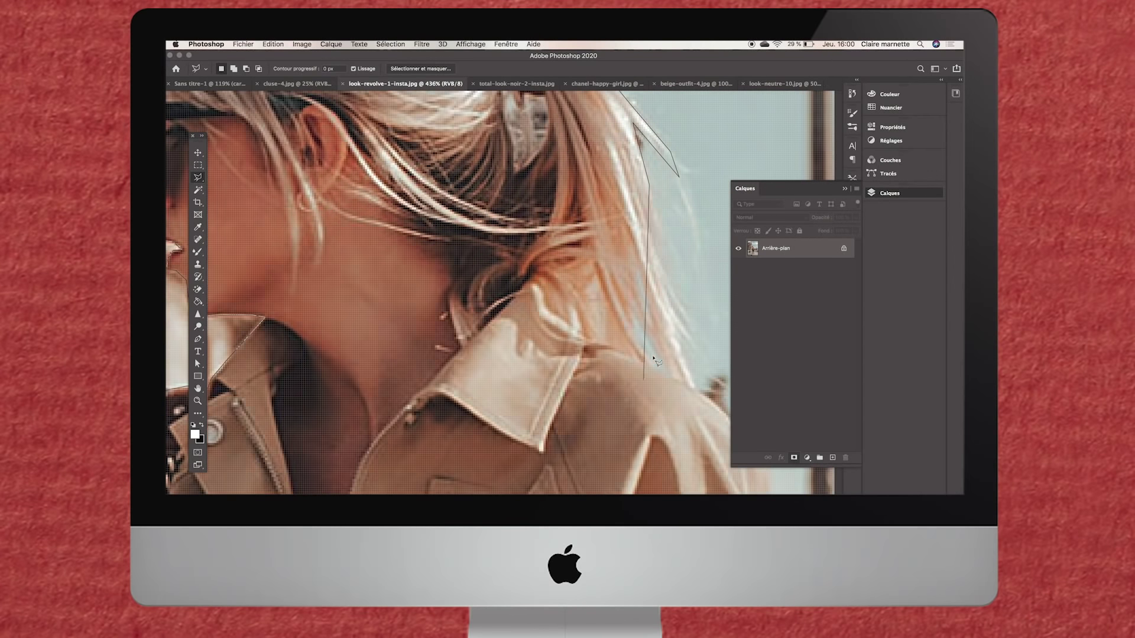
pyautogui.scroll(-3, 443, 296)
pyautogui.scroll(-3, 396, 325)
pyautogui.scroll(-3, 355, 356)
pyautogui.scroll(-5, 354, 355)
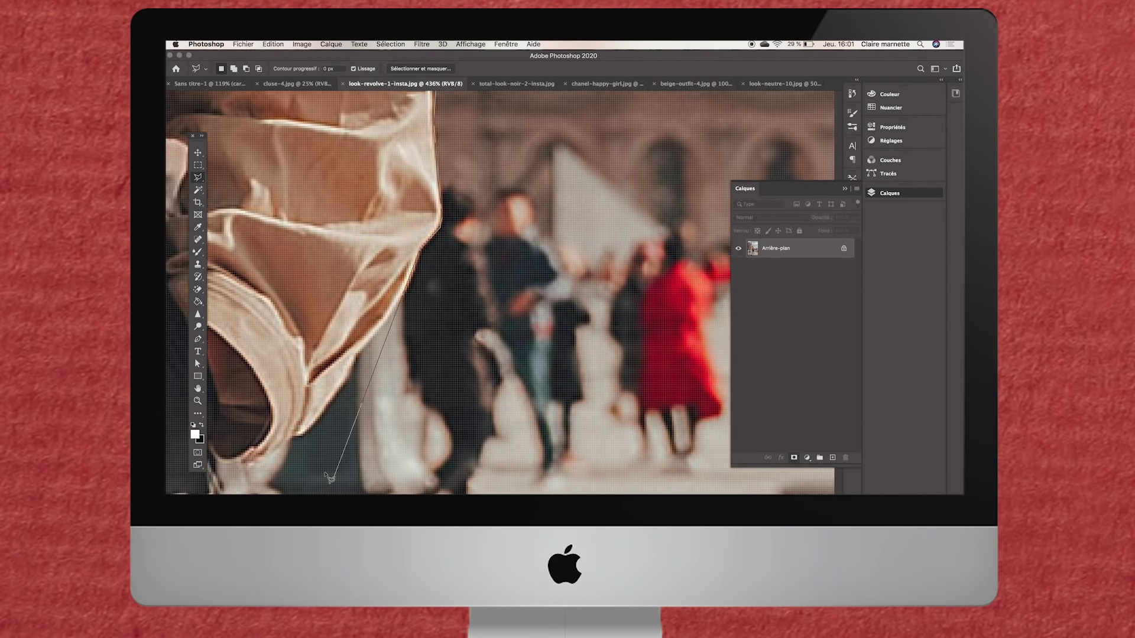
pyautogui.scroll(-1, 351, 352)
pyautogui.scroll(-3, 349, 349)
pyautogui.scroll(-3, 346, 346)
pyautogui.scroll(-5, 344, 345)
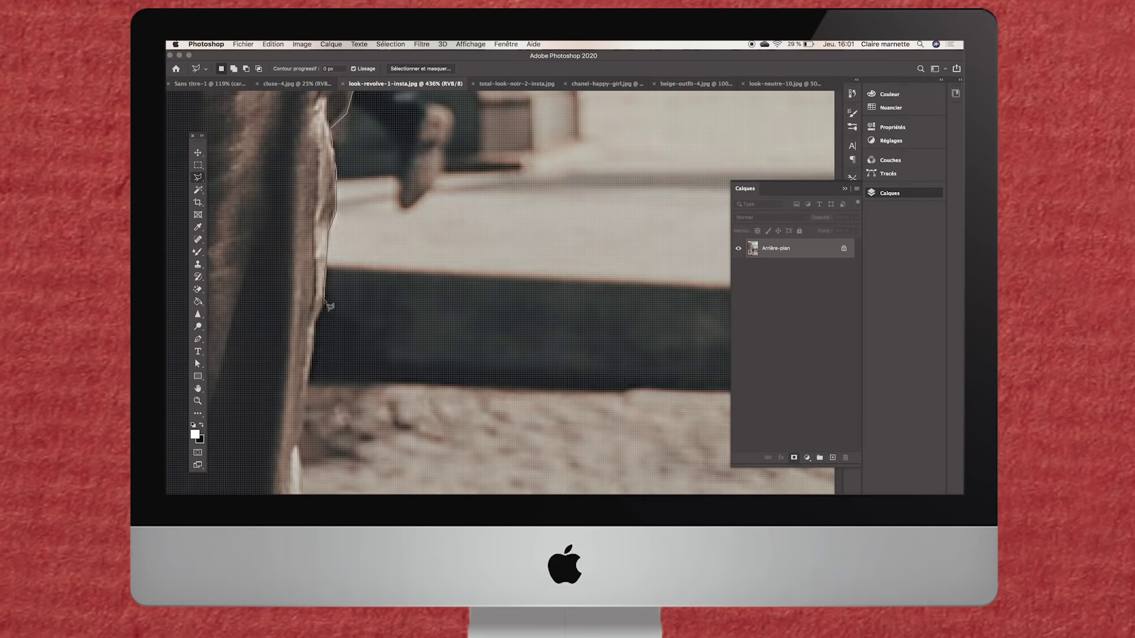
pyautogui.scroll(-3, 355, 331)
pyautogui.scroll(-3, 402, 355)
pyautogui.scroll(-3, 444, 387)
pyautogui.scroll(-3, 444, 388)
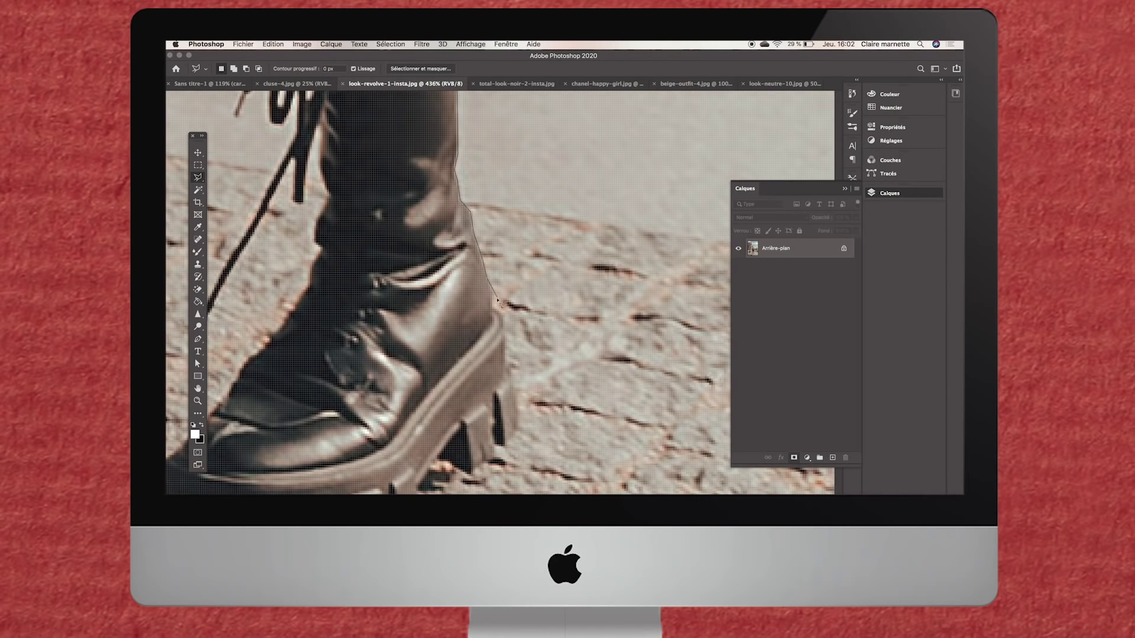
pyautogui.scroll(-4, 421, 488)
pyautogui.hscroll(-2, 437, 355)
pyautogui.scroll(1, 437, 354)
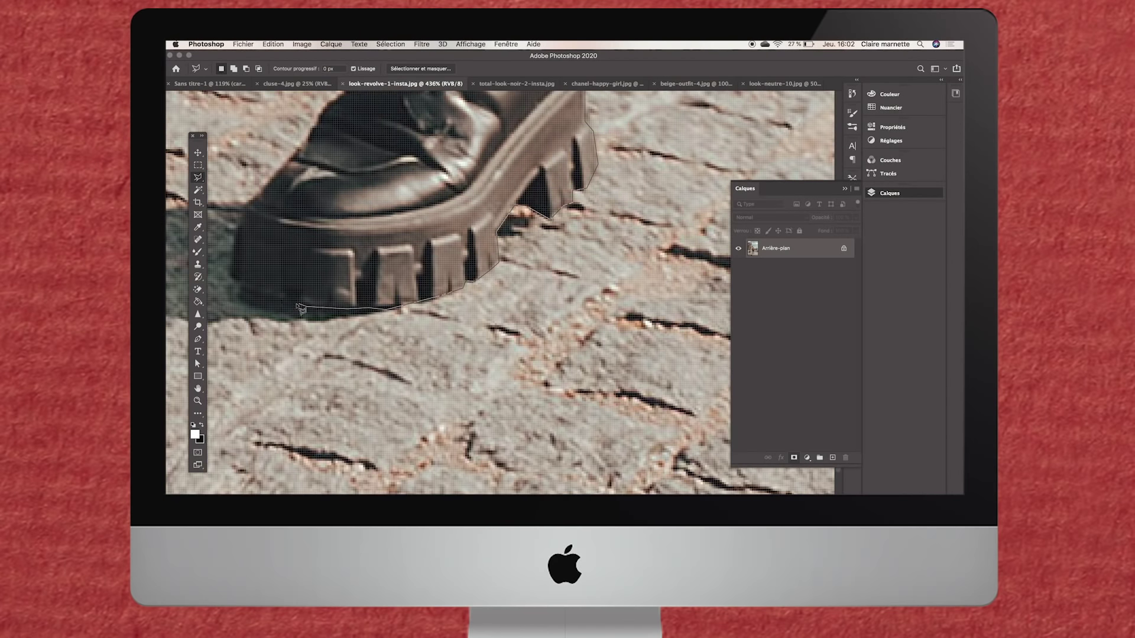
pyautogui.scroll(1, 450, 296)
pyautogui.scroll(2, 455, 237)
pyautogui.scroll(2, 461, 192)
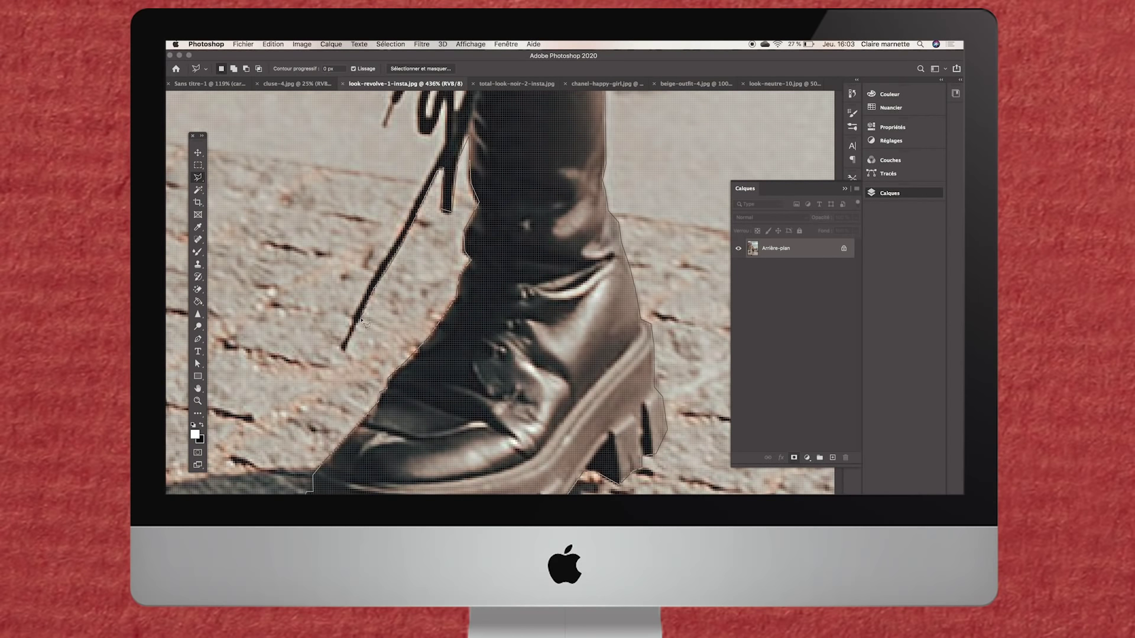
pyautogui.scroll(2, 449, 119)
pyautogui.scroll(3, 390, 213)
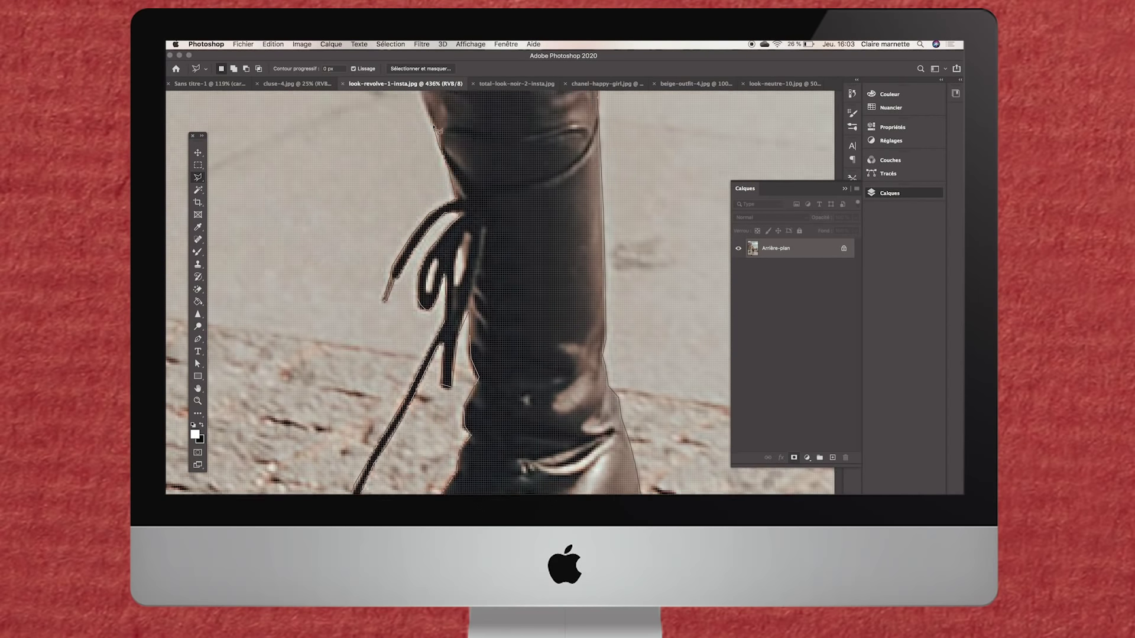
pyautogui.scroll(5, 426, 183)
pyautogui.scroll(3, 461, 159)
pyautogui.scroll(-3, 461, 195)
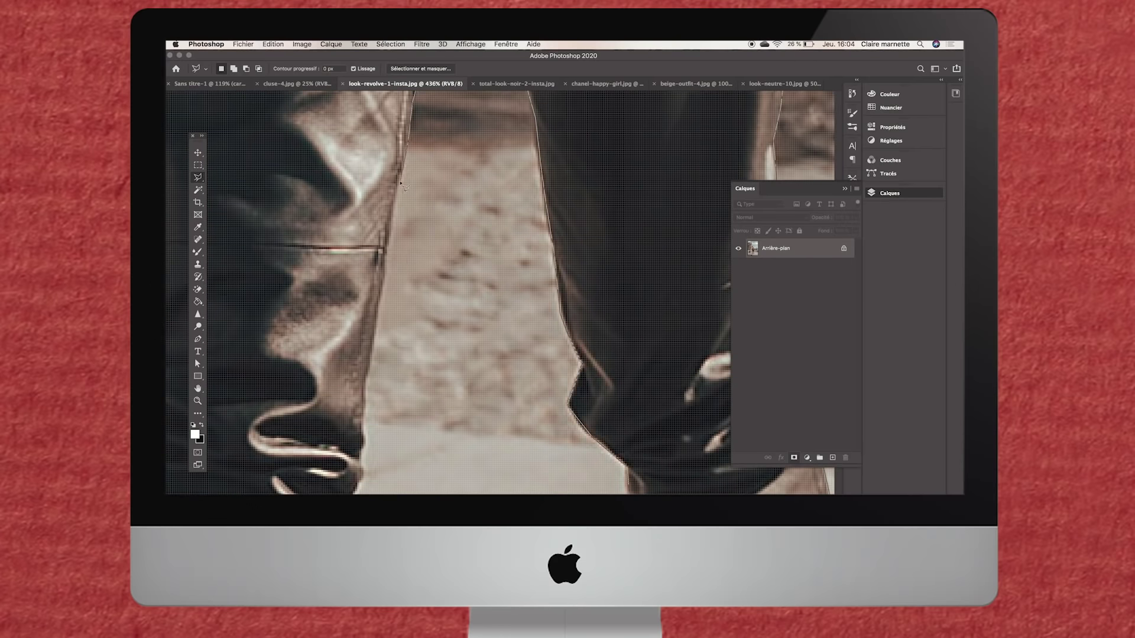
pyautogui.scroll(-3, 425, 254)
pyautogui.scroll(-3, 384, 325)
pyautogui.scroll(-3, 332, 438)
pyautogui.scroll(-3, 332, 458)
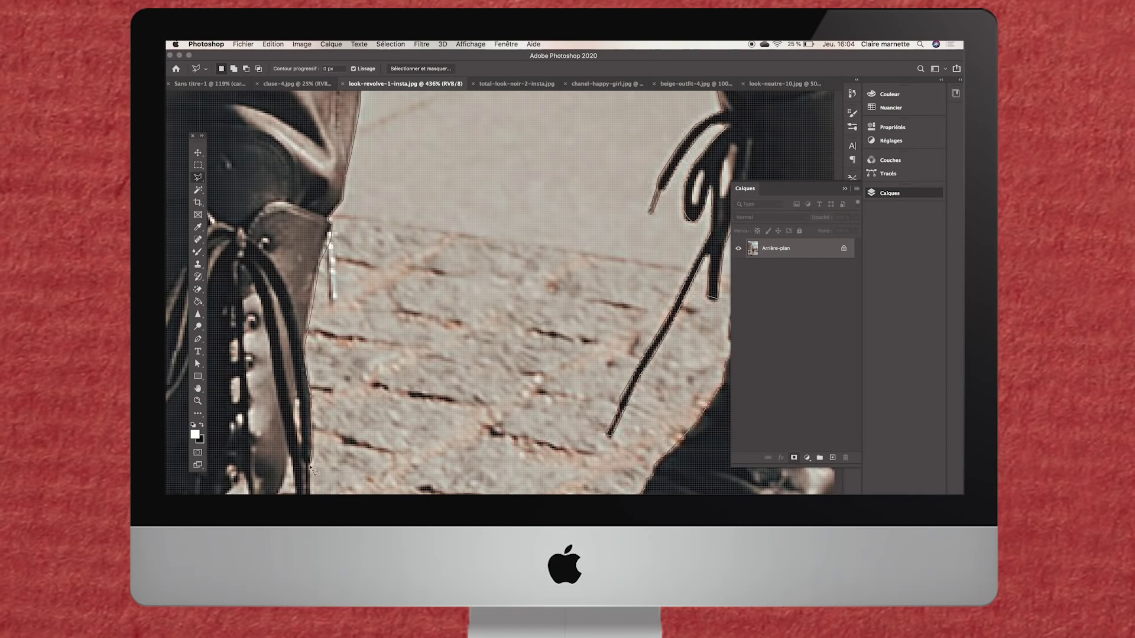
pyautogui.scroll(-3, 313, 456)
pyautogui.scroll(-3, 295, 454)
pyautogui.scroll(-2, 280, 452)
pyautogui.hscroll(5, 283, 456)
pyautogui.scroll(5, 283, 455)
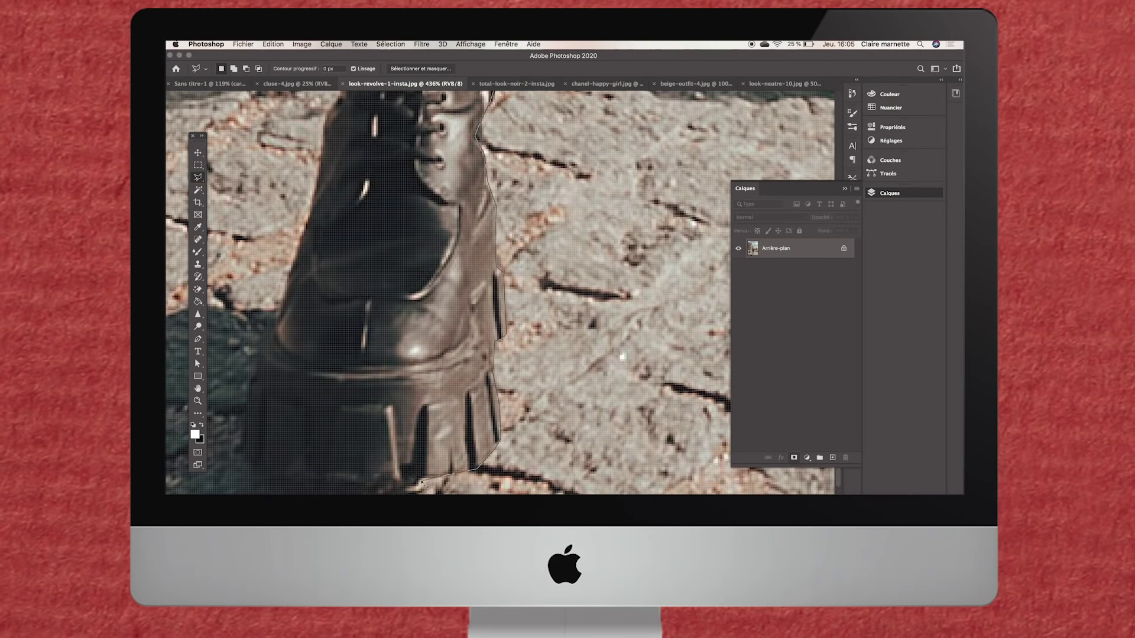
pyautogui.scroll(5, 352, 275)
pyautogui.scroll(3, 351, 276)
pyautogui.scroll(-5, 351, 275)
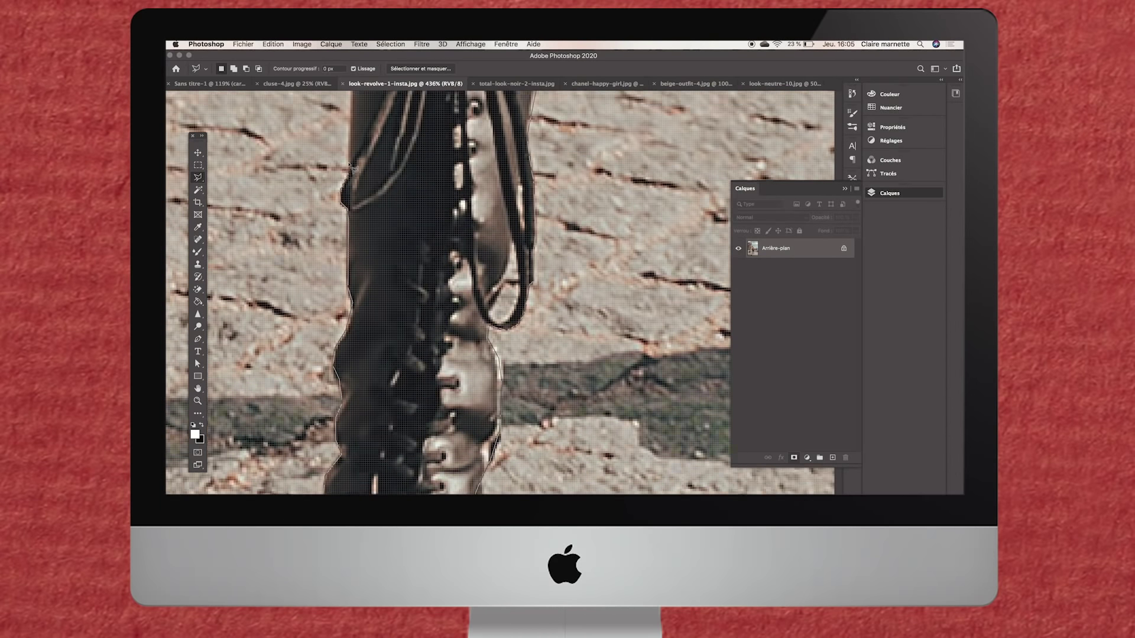
pyautogui.scroll(10, 378, 237)
pyautogui.scroll(5, 404, 204)
pyautogui.scroll(5, 394, 303)
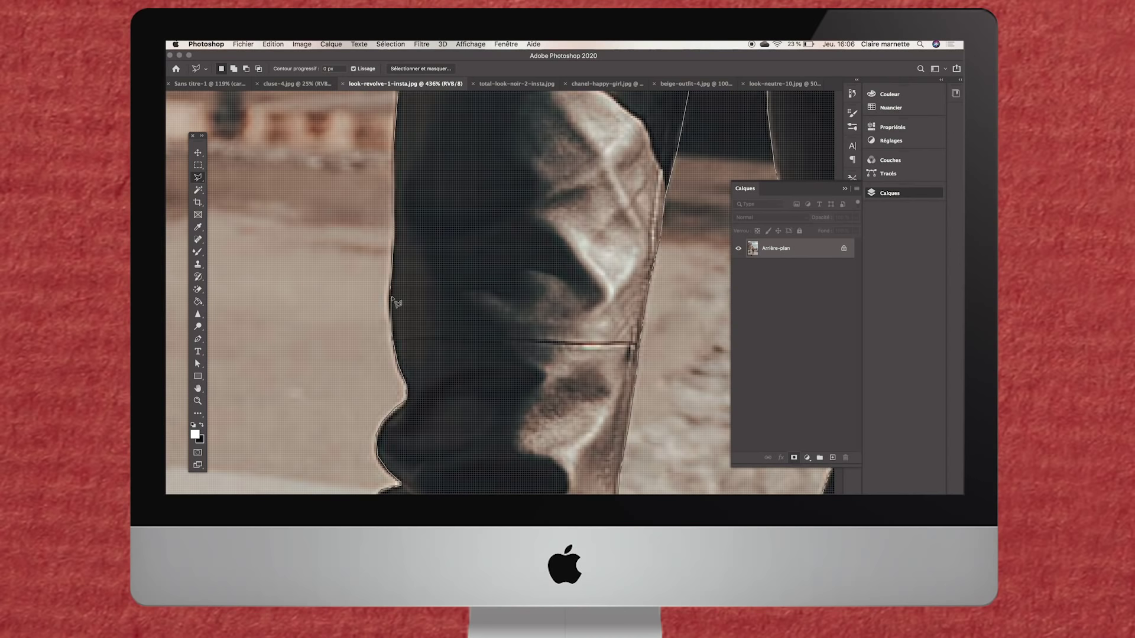
# Close the outline at the legs to complete the model's selection
pyautogui.doubleClick(394, 303)
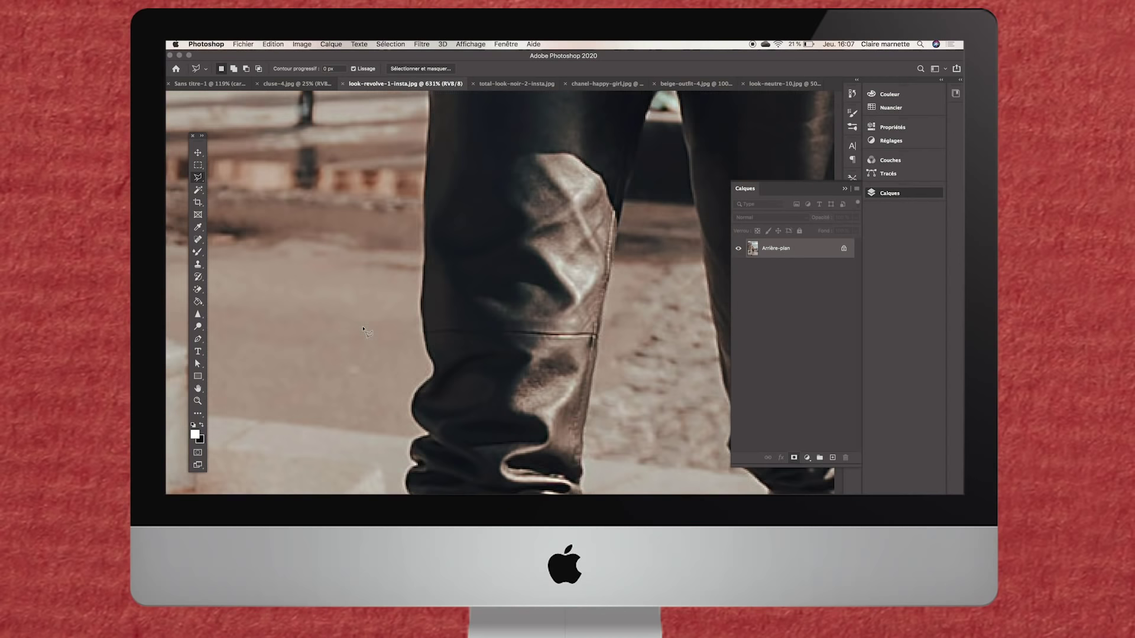
pyautogui.scroll(-5, 378, 313)
pyautogui.scroll(-2, 365, 327)
pyautogui.scroll(-3, 365, 327)
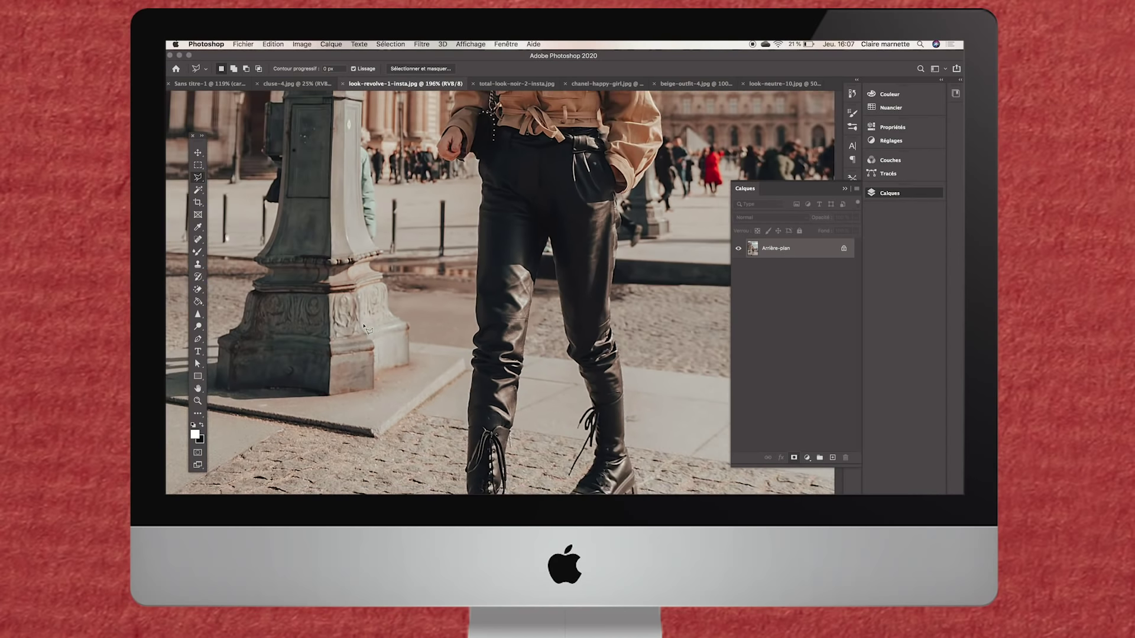
pyautogui.scroll(-3, 365, 327)
pyautogui.scroll(-1, 365, 326)
pyautogui.scroll(-1, 366, 328)
pyautogui.scroll(-1, 367, 329)
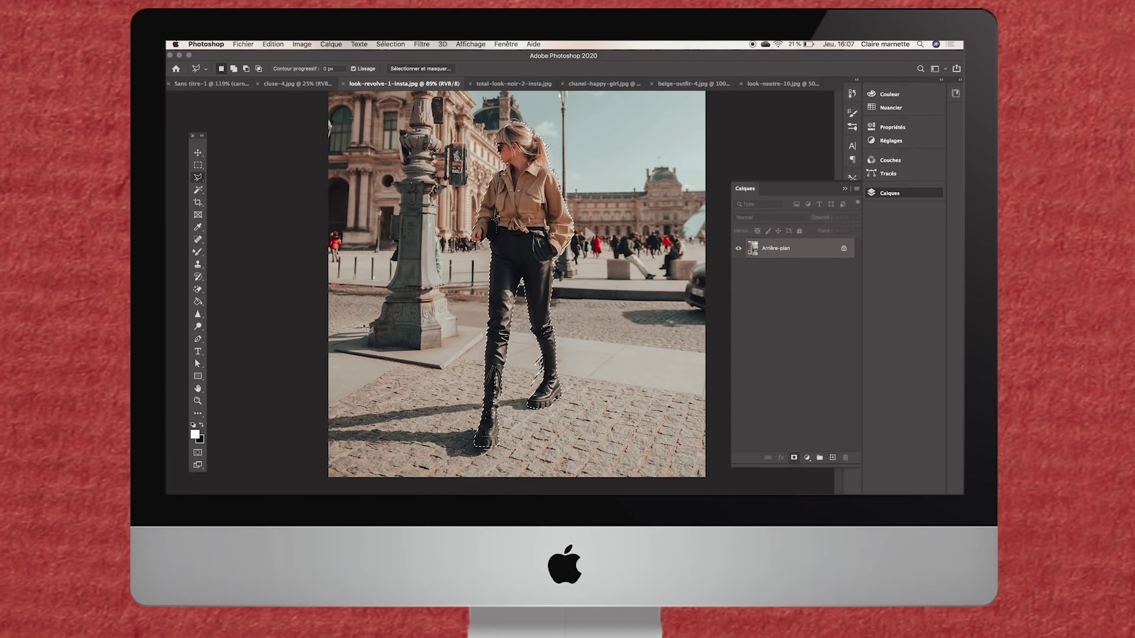
pyautogui.scroll(-2, 366, 329)
# Open Sélectionner et masquer from the Sélection menu to refine the model's edges
pyautogui.click(380, 43)
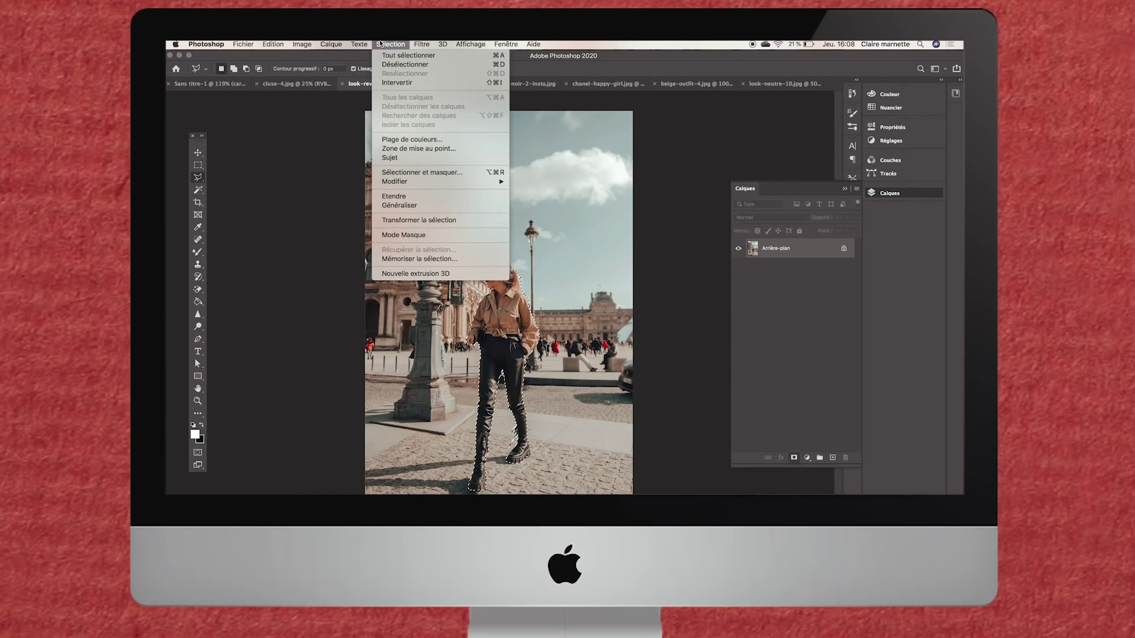
pyautogui.click(419, 173)
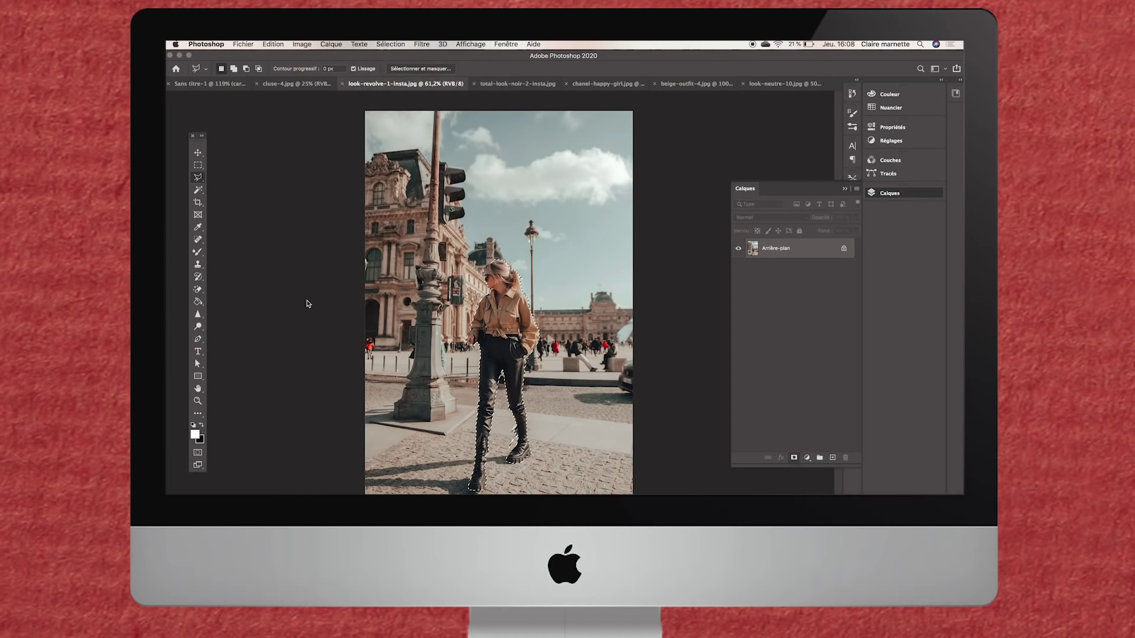
pyautogui.scroll(1, 300, 312)
pyautogui.scroll(1, 299, 311)
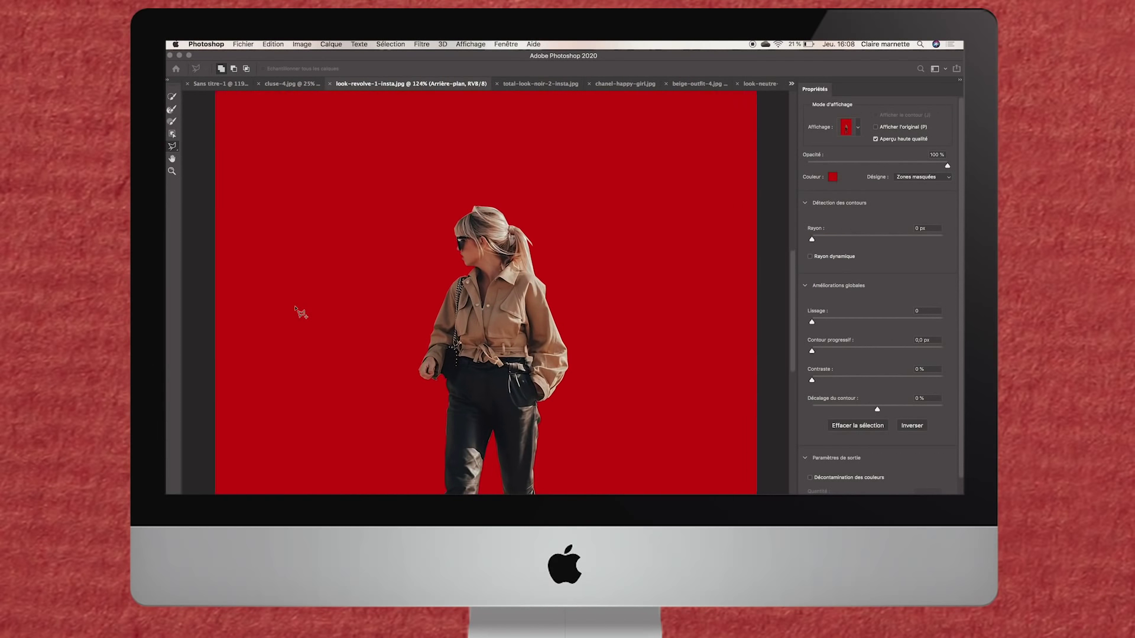
pyautogui.scroll(1, 299, 311)
pyautogui.scroll(1, 299, 312)
pyautogui.scroll(1, 299, 311)
pyautogui.scroll(1, 299, 312)
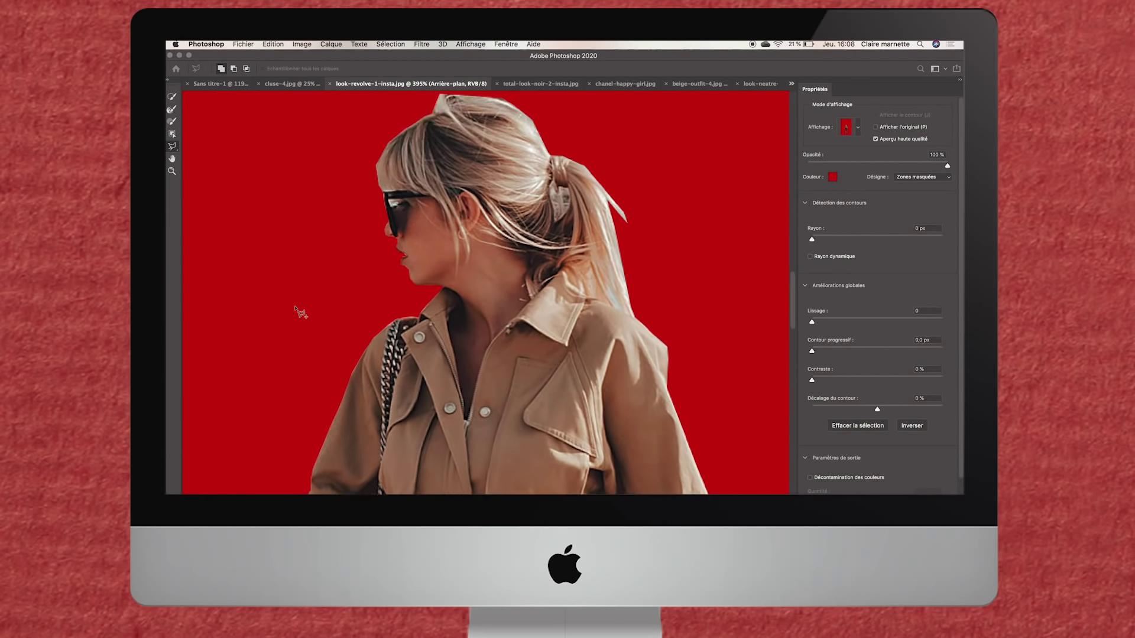
pyautogui.scroll(1, 299, 311)
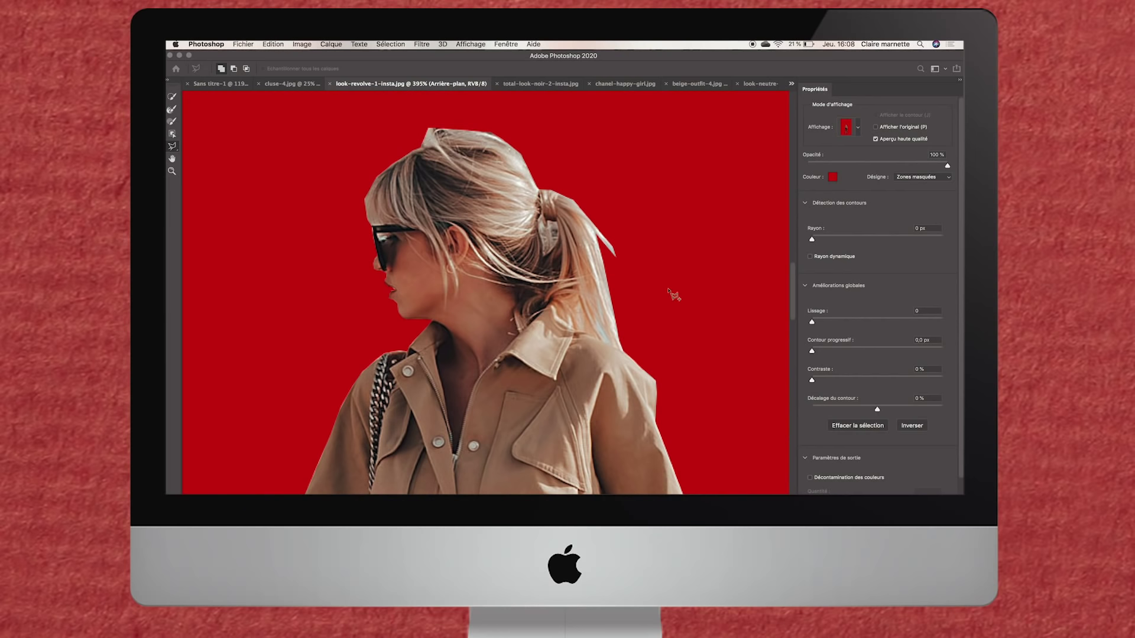
# Set edge refinement to Lissage 12, Contour progressif 0,6 px and Contraste 3%
pyautogui.scroll(-5, 671, 296)
pyautogui.scroll(-5, 674, 294)
pyautogui.scroll(-5, 673, 296)
pyautogui.scroll(-5, 570, 279)
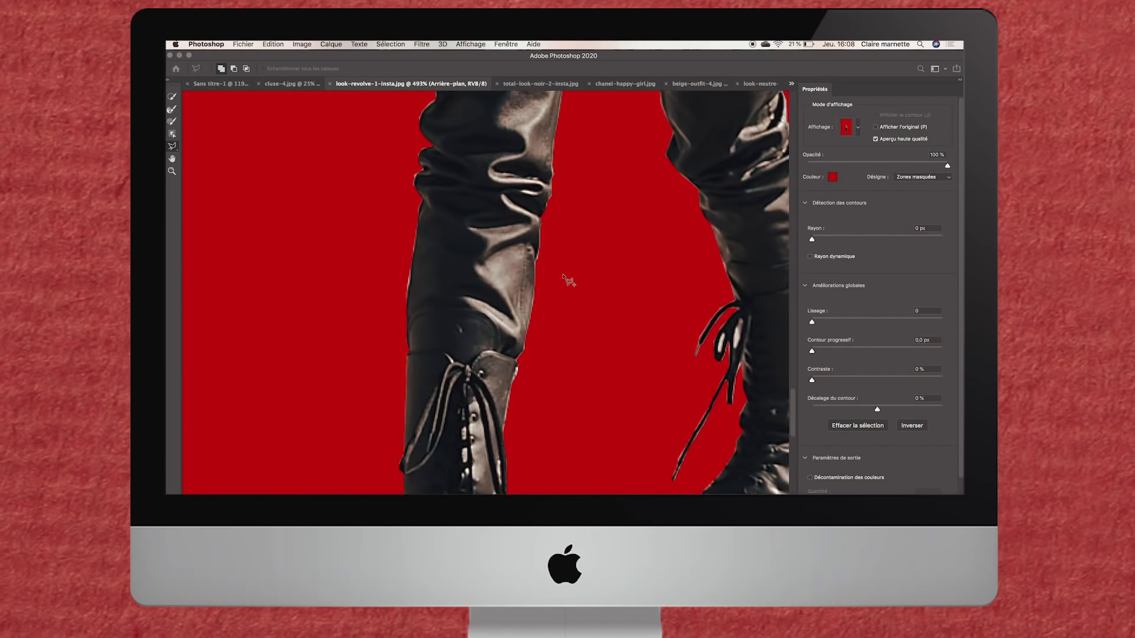
pyautogui.scroll(1, 570, 278)
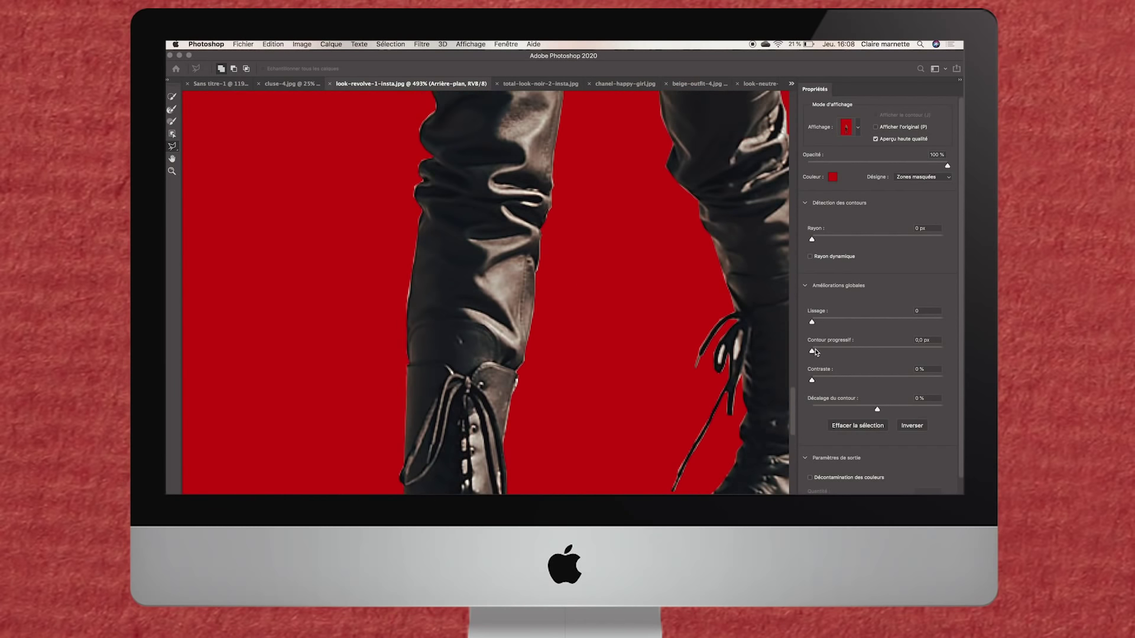
pyautogui.moveTo(814, 350); pyautogui.dragTo(815, 351)
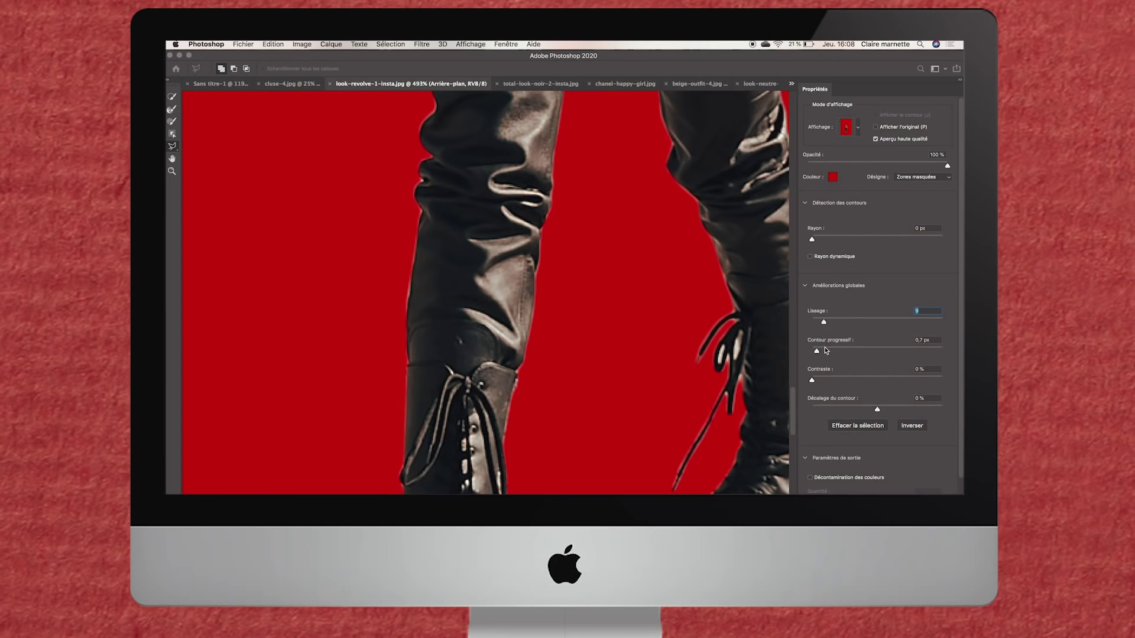
pyautogui.moveTo(817, 351)
pyautogui.mouseDown()
pyautogui.moveTo(847, 351)
pyautogui.moveTo(818, 351)
pyautogui.mouseUp()
pyautogui.click(828, 322)
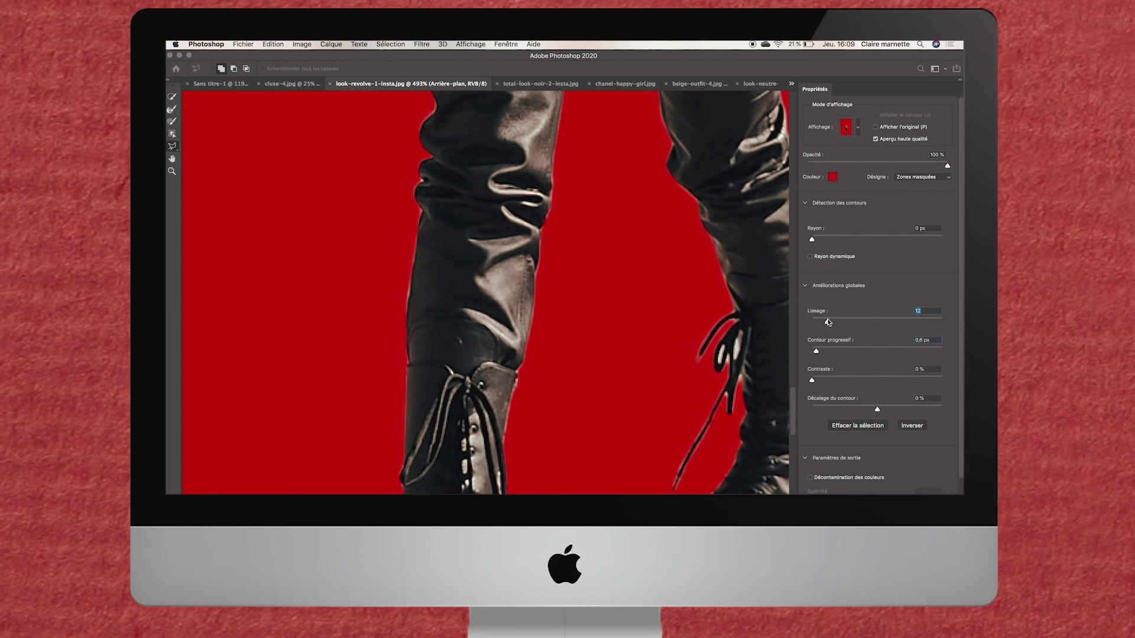
pyautogui.click(815, 381)
# Mask out the background gaps inside the boot laces
pyautogui.scroll(-5, 663, 426)
pyautogui.scroll(-5, 664, 426)
pyautogui.scroll(-5, 663, 426)
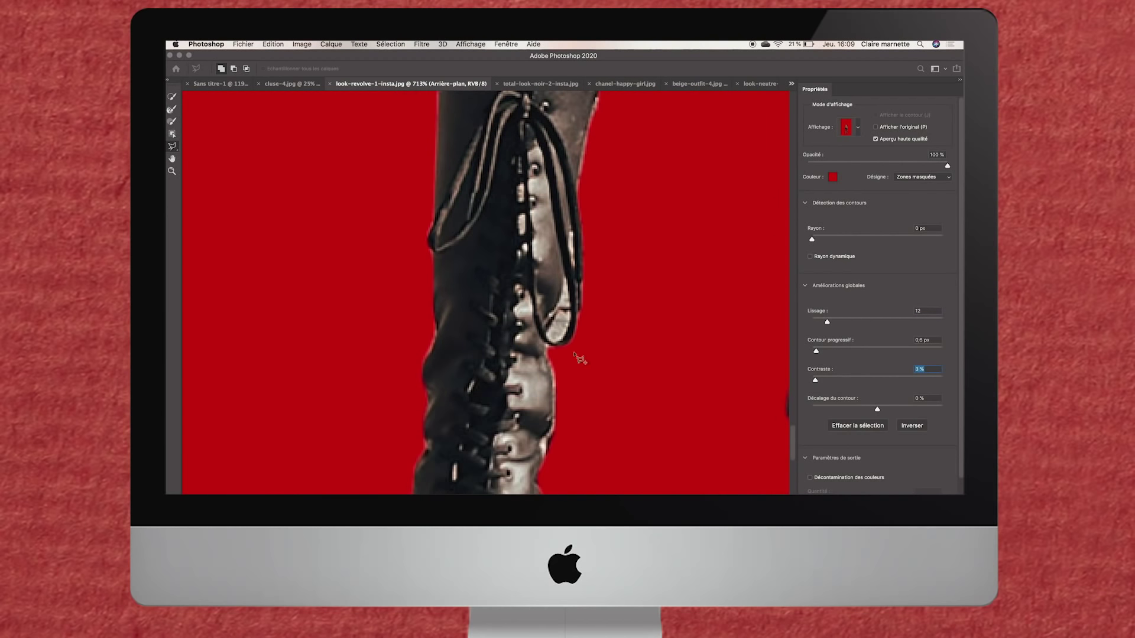
pyautogui.scroll(2, 576, 353)
pyautogui.scroll(3, 576, 354)
pyautogui.hscroll(3, 576, 353)
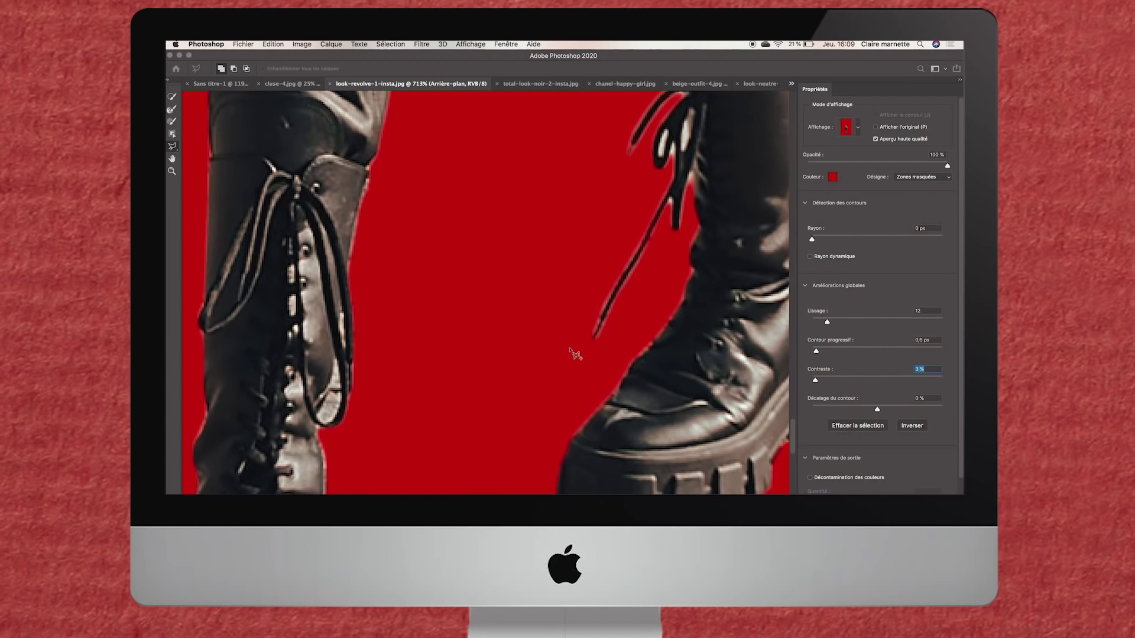
pyautogui.hscroll(-1, 573, 353)
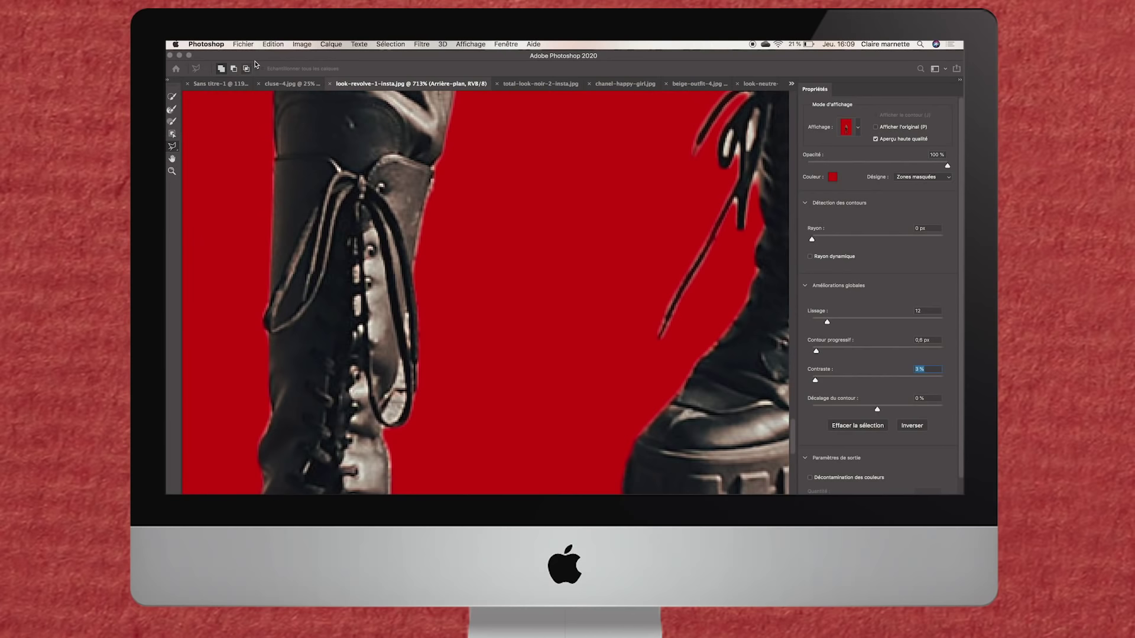
pyautogui.scroll(3, 322, 395)
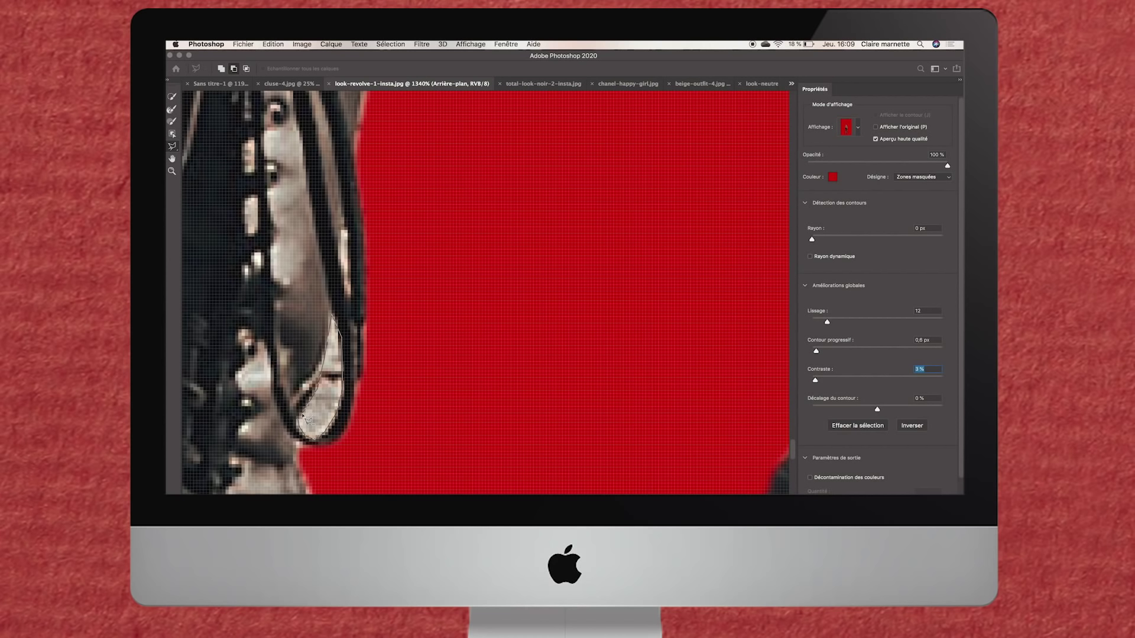
pyautogui.moveTo(301, 425); pyautogui.dragTo(302, 426)
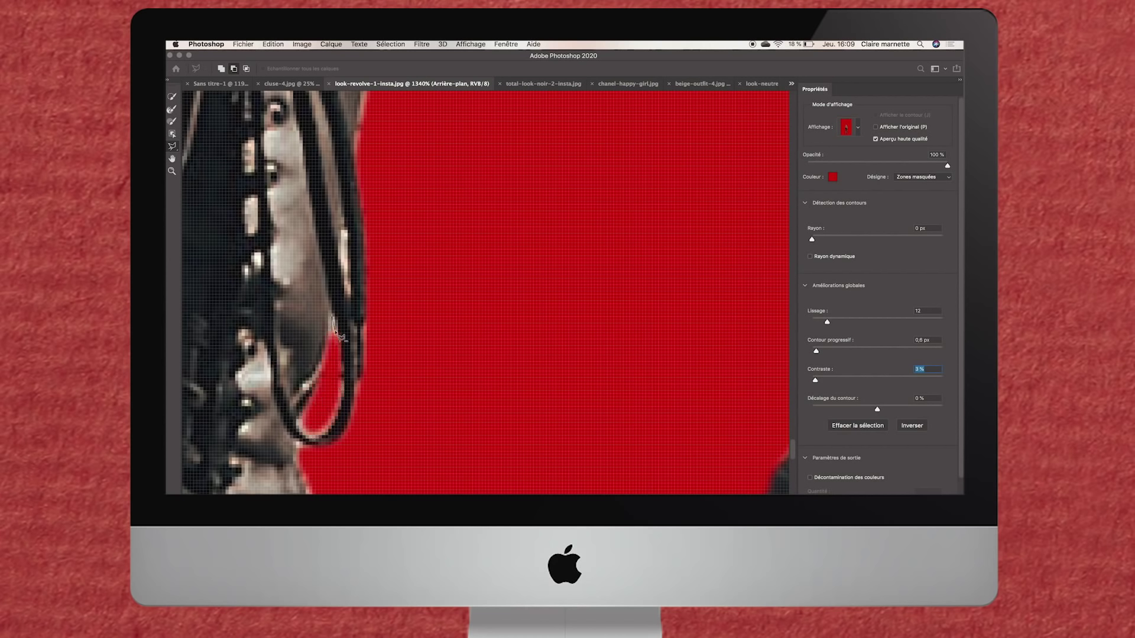
pyautogui.moveTo(332, 317)
pyautogui.mouseDown()
pyautogui.moveTo(339, 344)
pyautogui.moveTo(331, 333)
pyautogui.mouseUp()
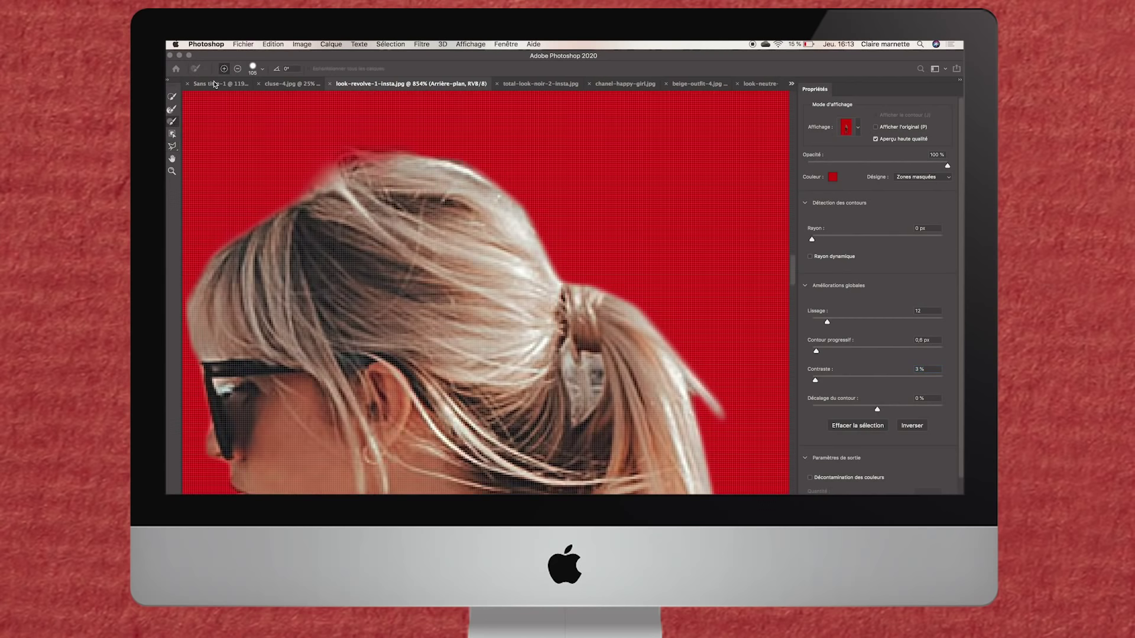
# Paint with the Refine Edge Brush along the hair outline and ponytail's right-edge wisps
pyautogui.click(171, 110)
pyautogui.moveTo(302, 202)
pyautogui.mouseDown()
pyautogui.moveTo(317, 173)
pyautogui.moveTo(389, 149)
pyautogui.moveTo(527, 233)
pyautogui.moveTo(709, 408)
pyautogui.moveTo(710, 489)
pyautogui.mouseUp()
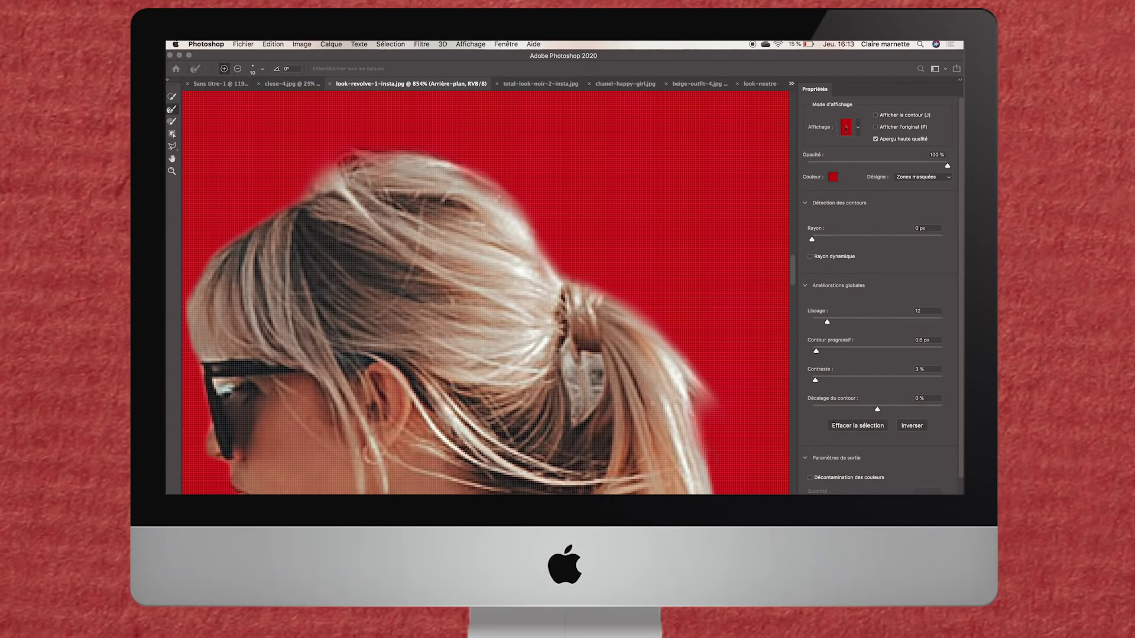
pyautogui.hscroll(3, 646, 421)
pyautogui.scroll(-5, 484, 293)
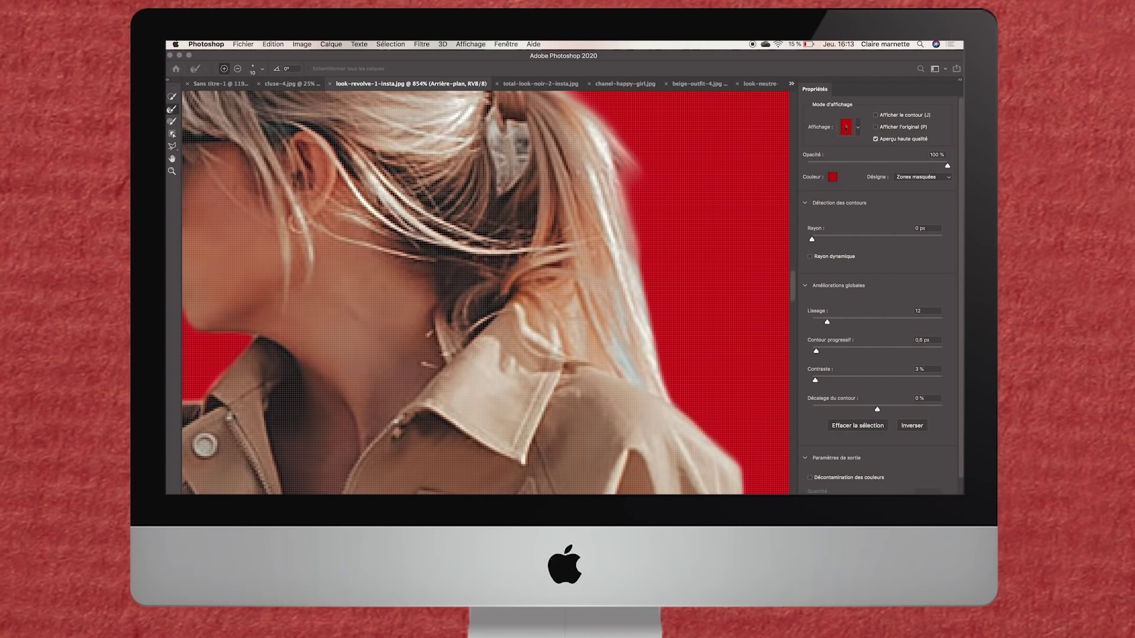
pyautogui.scroll(-2, 485, 292)
pyautogui.moveTo(615, 396); pyautogui.dragTo(584, 261)
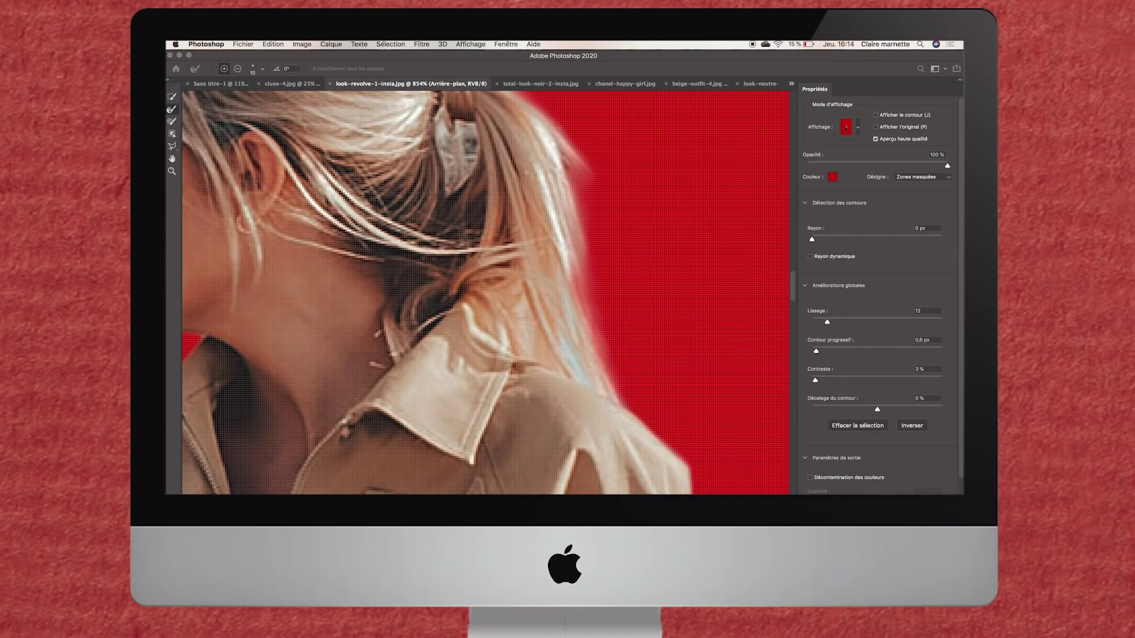
# Soften the hair edge behind the ponytail and zoom out to check the result
pyautogui.scroll(2, 437, 293)
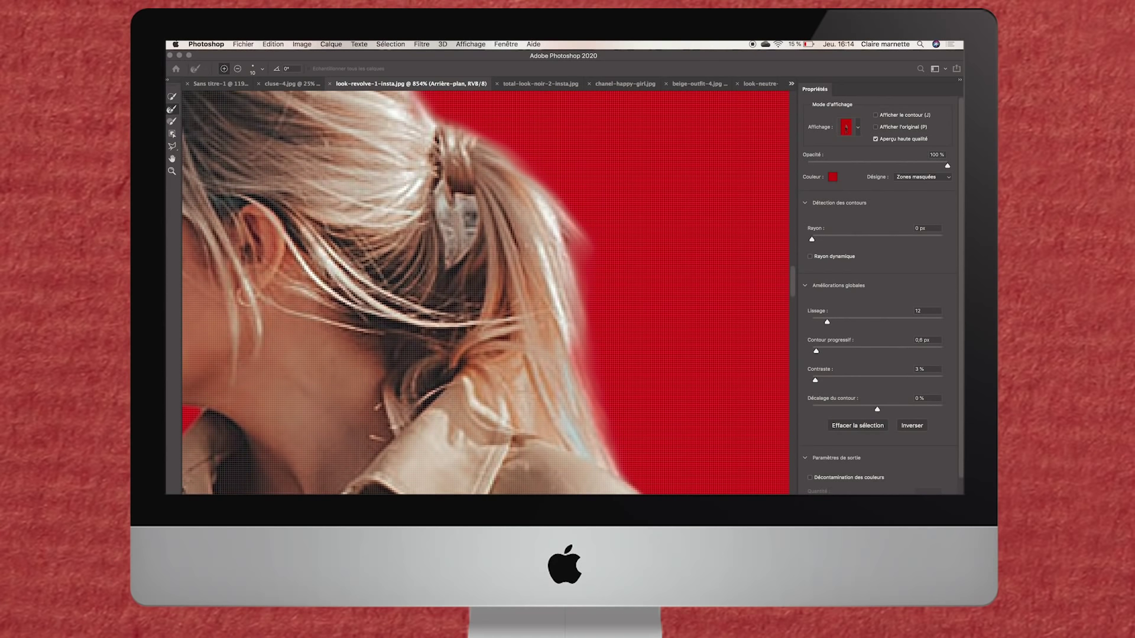
pyautogui.scroll(2, 438, 293)
pyautogui.scroll(2, 438, 293)
pyautogui.scroll(2, 438, 292)
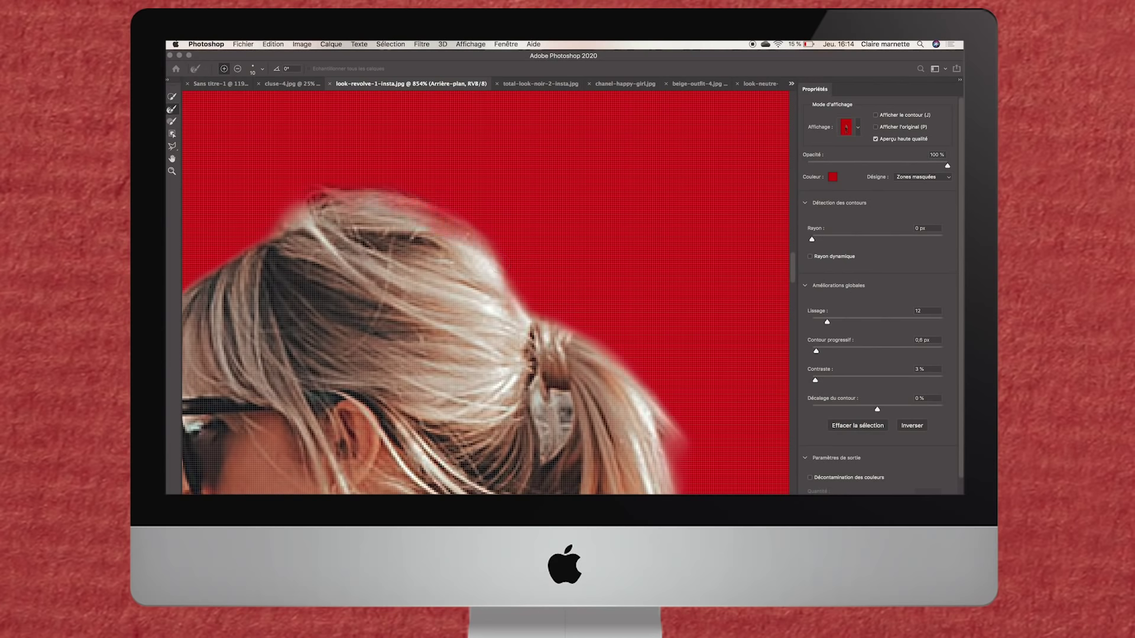
pyautogui.hscroll(-5, 348, 273)
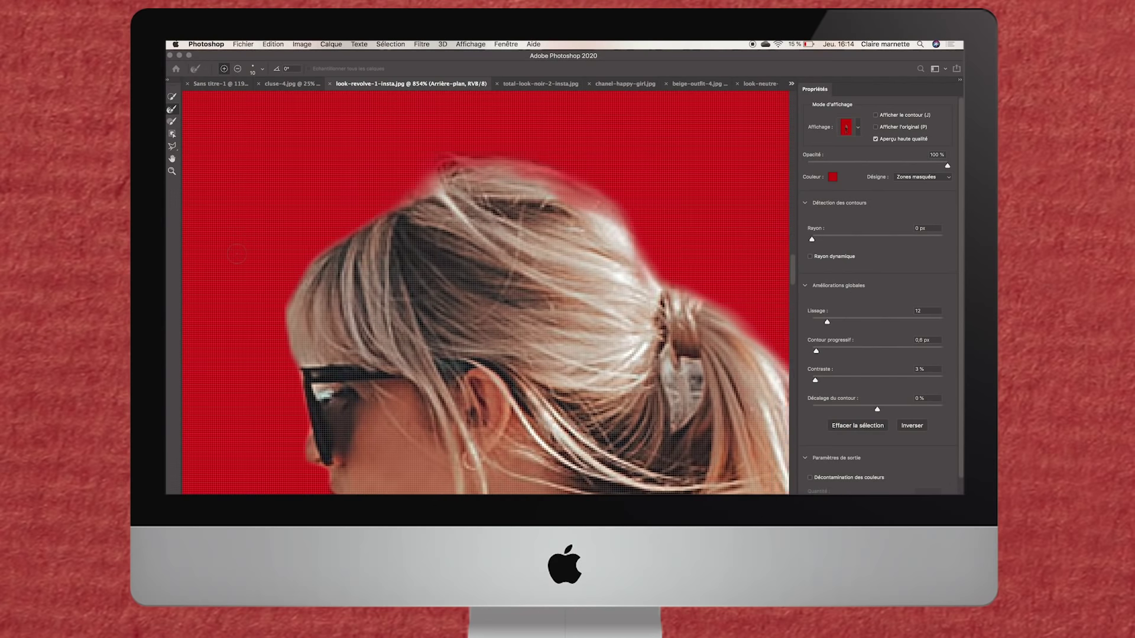
pyautogui.moveTo(348, 272); pyautogui.dragTo(334, 352)
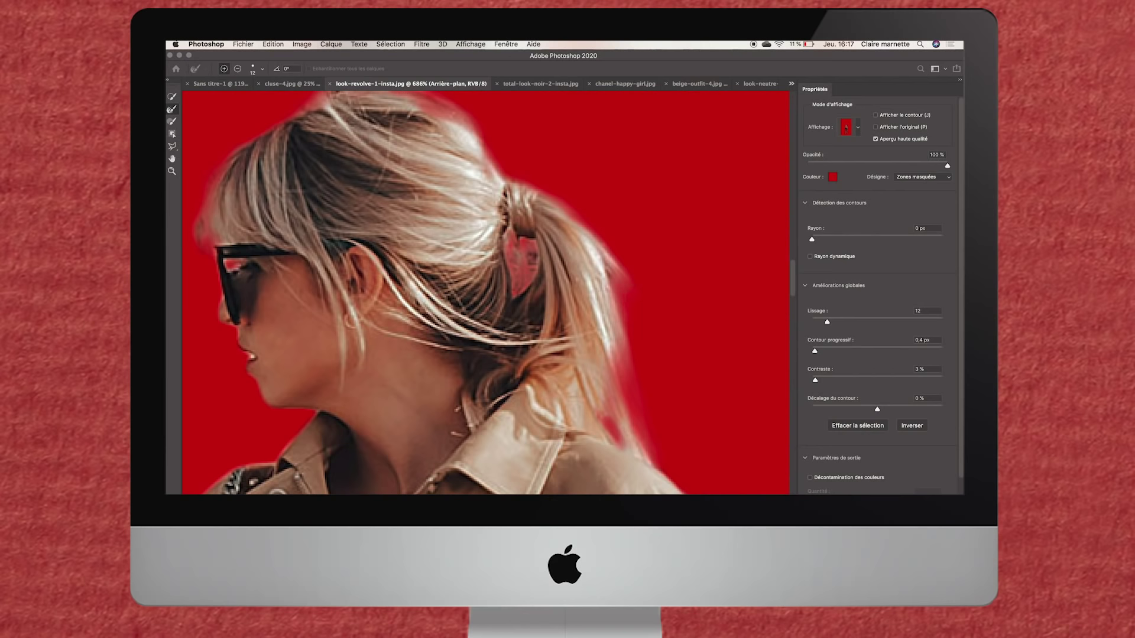
pyautogui.scroll(-3, 633, 325)
pyautogui.scroll(-2, 638, 321)
pyautogui.scroll(-2, 644, 316)
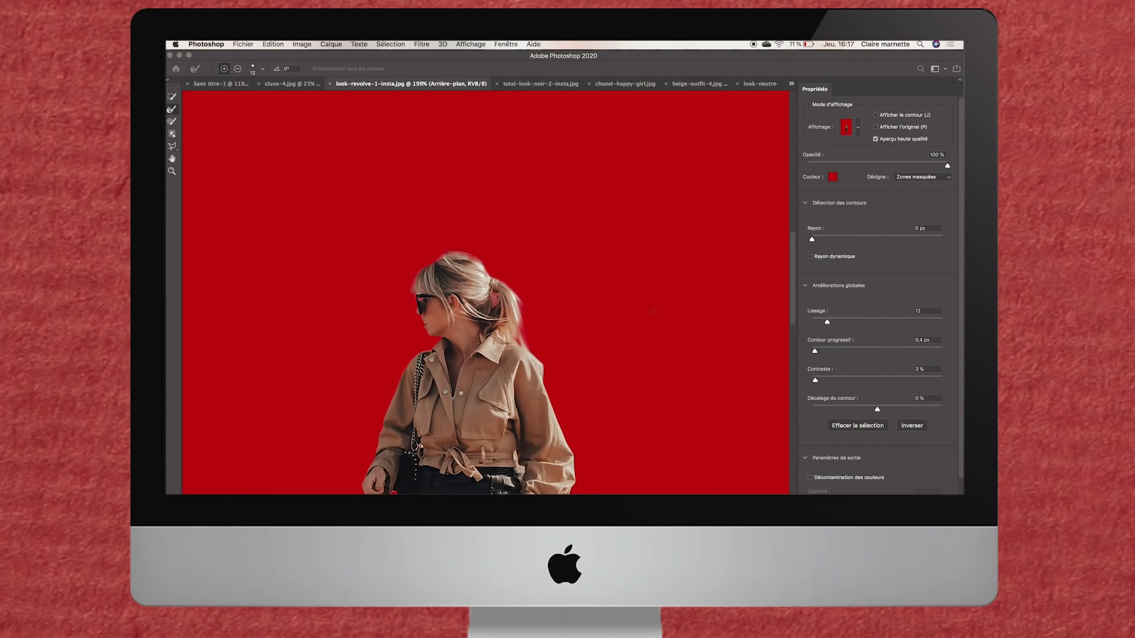
pyautogui.scroll(-2, 653, 311)
pyautogui.scroll(-1, 653, 311)
pyautogui.scroll(-3, 652, 310)
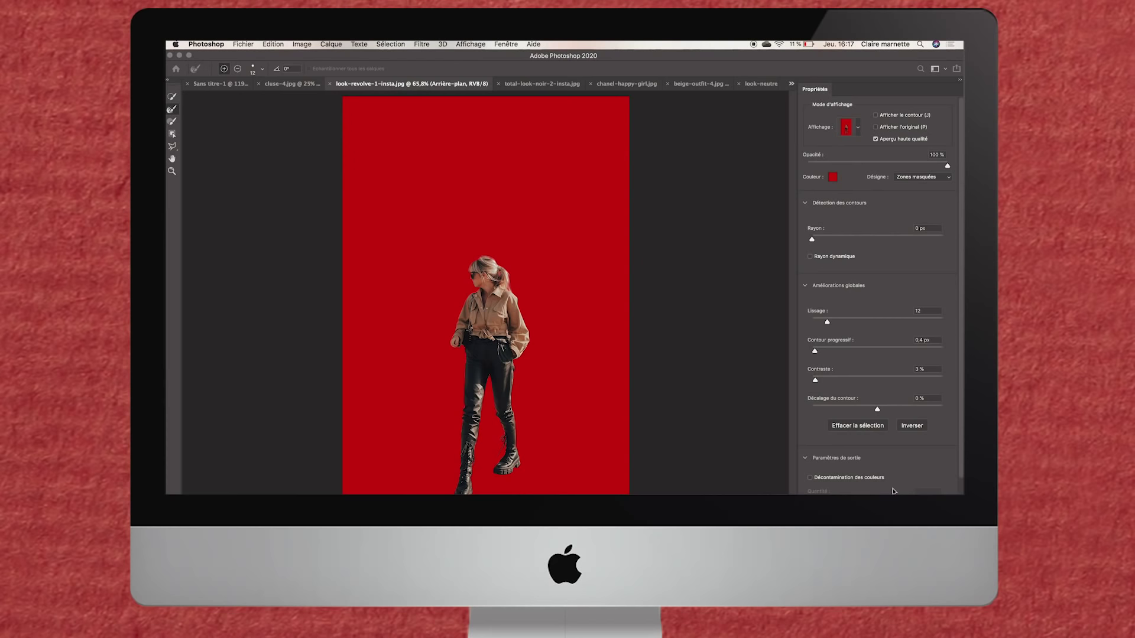
# Apply the Select and Mask refinement and invert the selection to the background
pyautogui.press('Return')
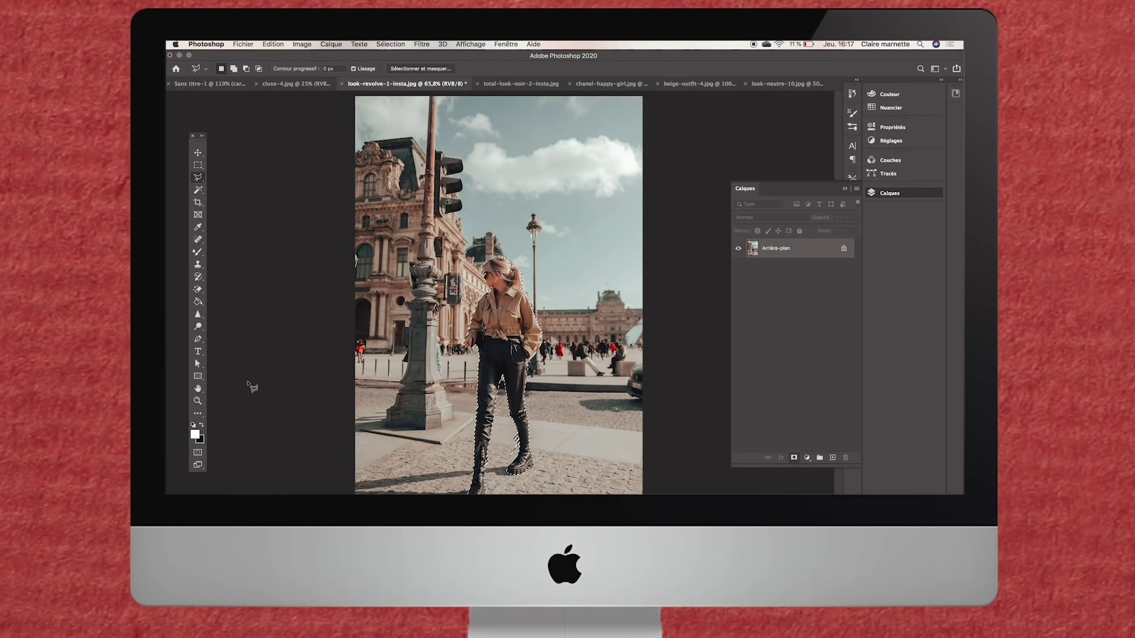
pyautogui.press('shift')
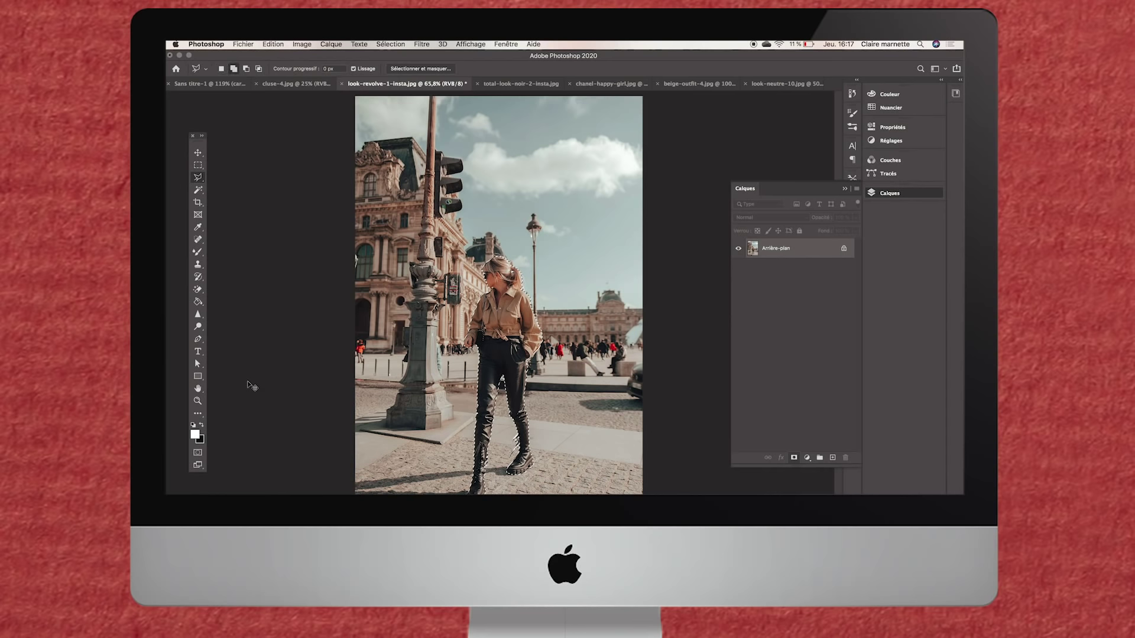
pyautogui.press('super+shift+i')
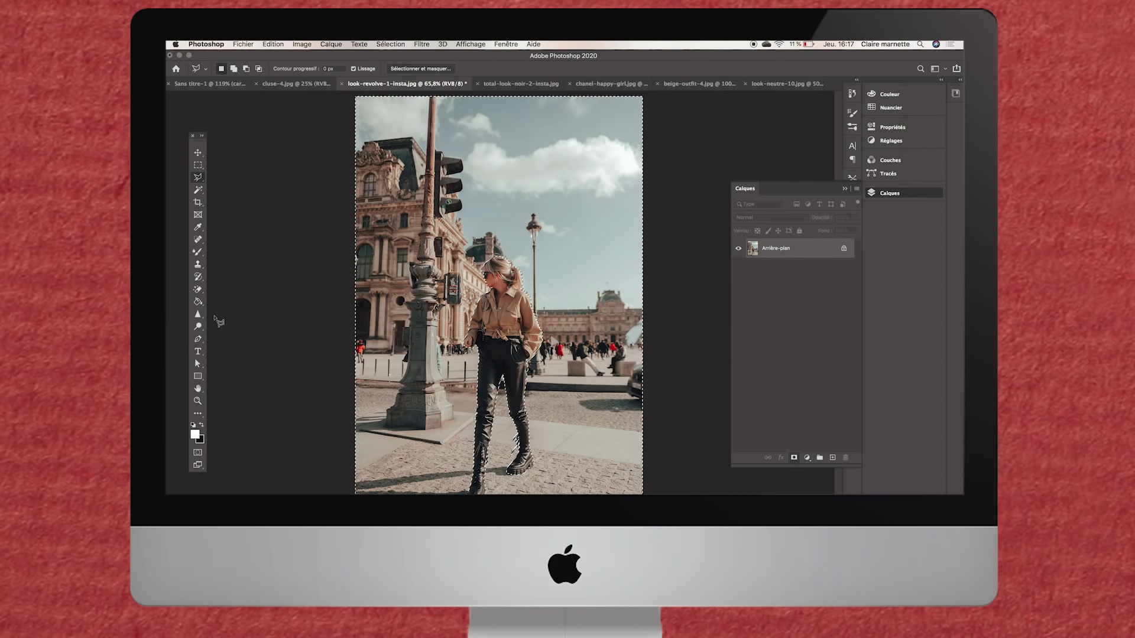
# Use the Background Eraser at 483 px to remove the sky, upper-left building and pavement
pyautogui.click(197, 289)
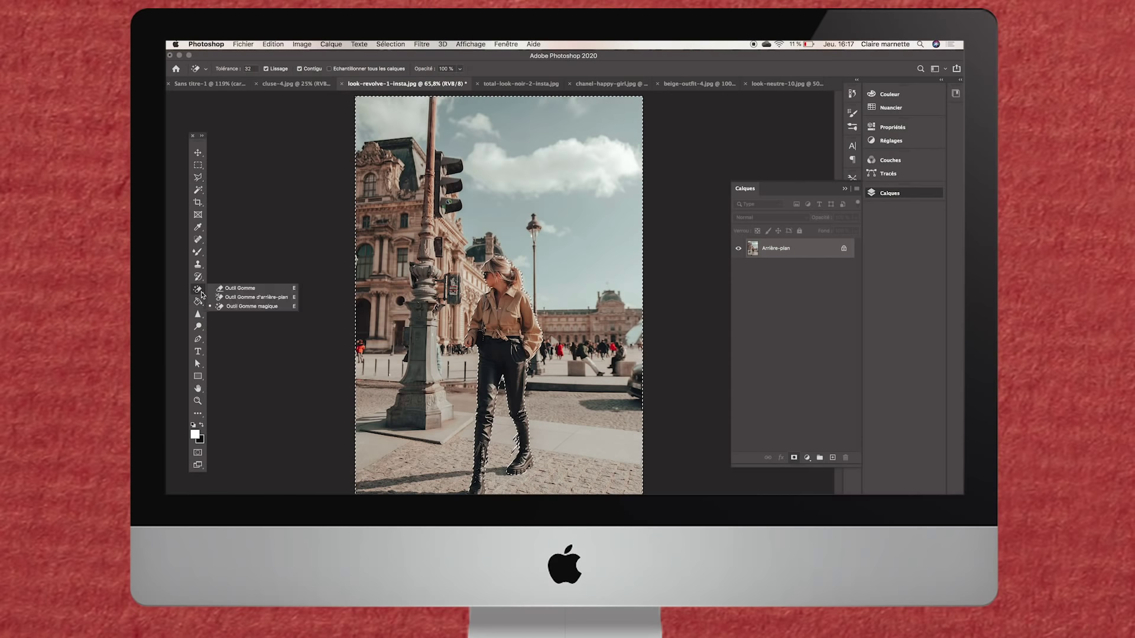
pyautogui.click(256, 297)
pyautogui.moveTo(384, 230)
pyautogui.mouseDown()
pyautogui.moveTo(372, 417)
pyautogui.moveTo(393, 215)
pyautogui.moveTo(586, 135)
pyautogui.mouseUp()
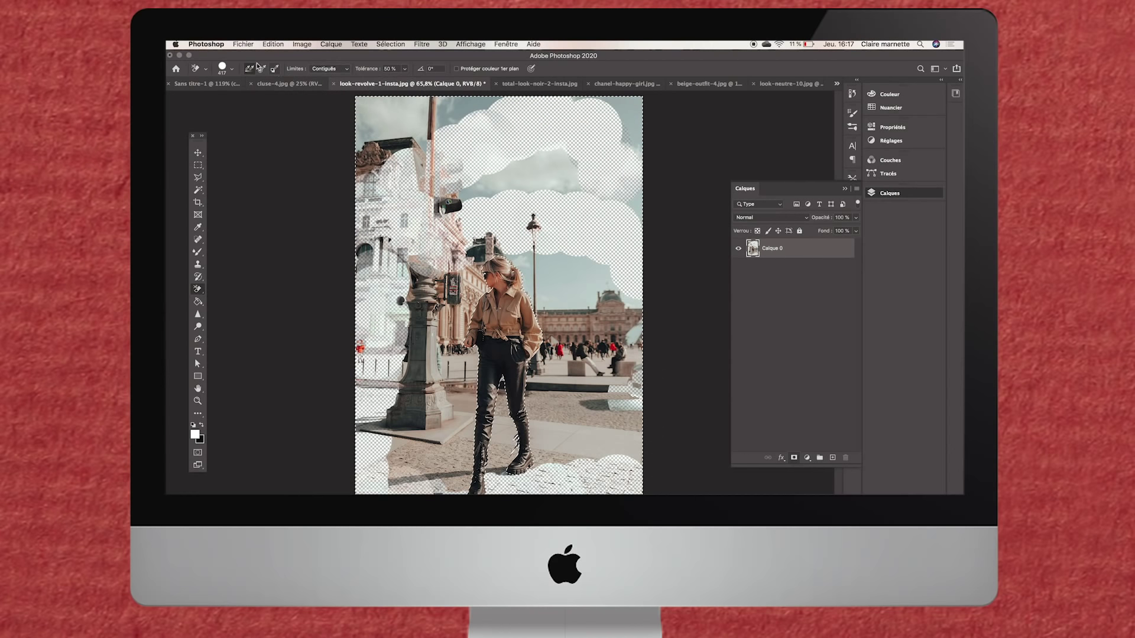
pyautogui.click(228, 69)
pyautogui.moveTo(256, 94); pyautogui.dragTo(284, 100)
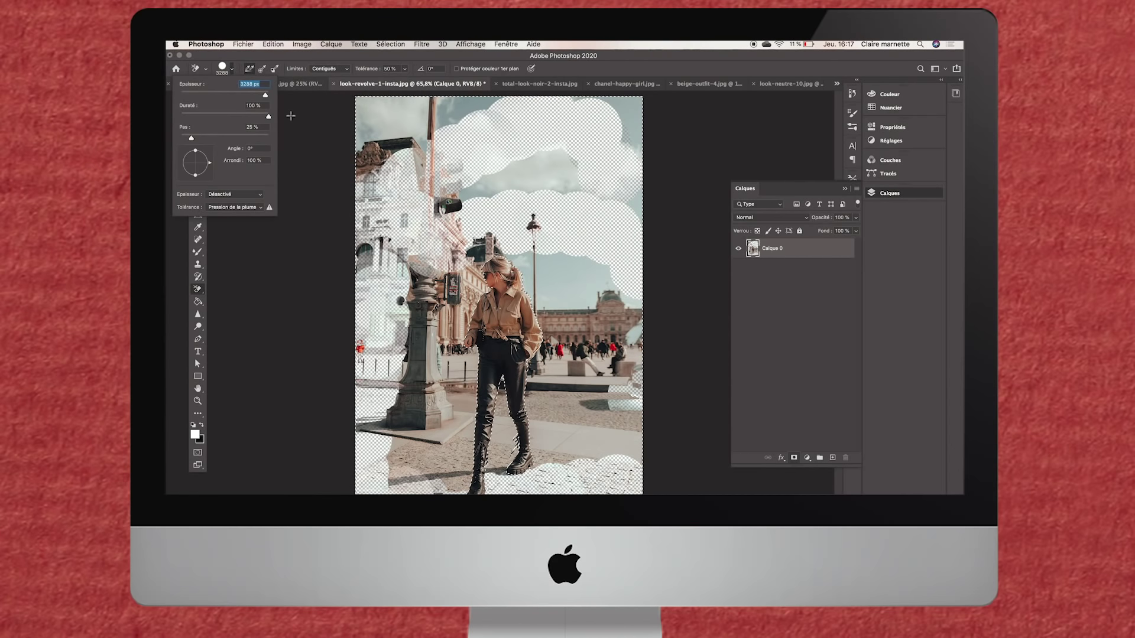
pyautogui.write('483')
pyautogui.press('Return')
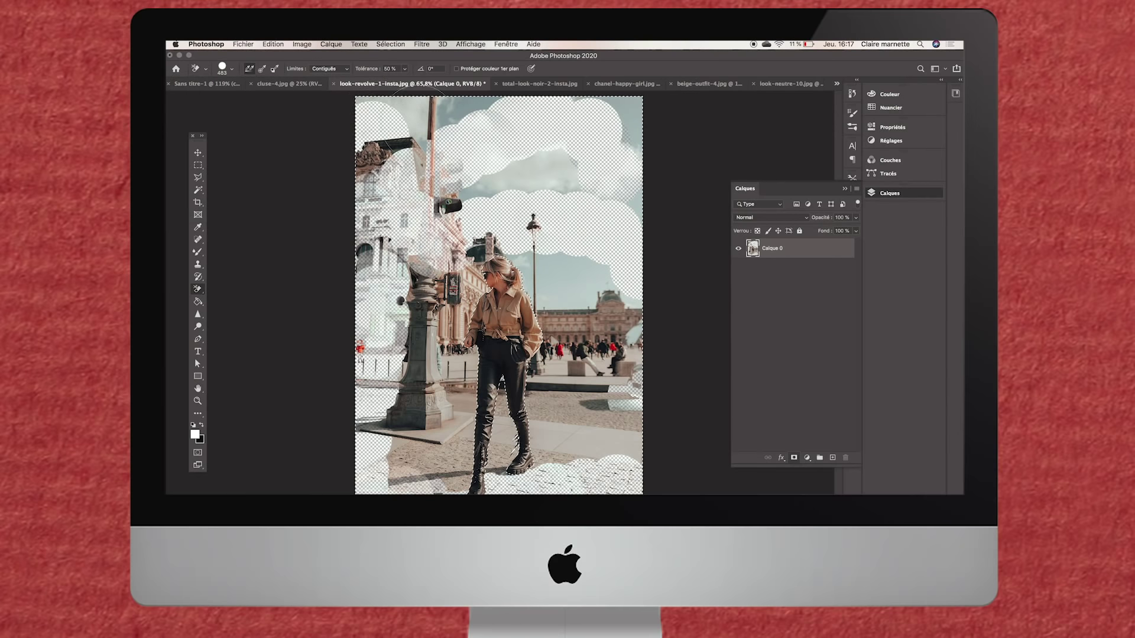
pyautogui.moveTo(420, 128)
pyautogui.mouseDown()
pyautogui.moveTo(329, 118)
pyautogui.moveTo(402, 165)
pyautogui.moveTo(328, 159)
pyautogui.moveTo(455, 195)
pyautogui.moveTo(449, 219)
pyautogui.moveTo(473, 260)
pyautogui.moveTo(535, 237)
pyautogui.moveTo(635, 286)
pyautogui.moveTo(585, 331)
pyautogui.moveTo(568, 408)
pyautogui.moveTo(609, 422)
pyautogui.mouseUp()
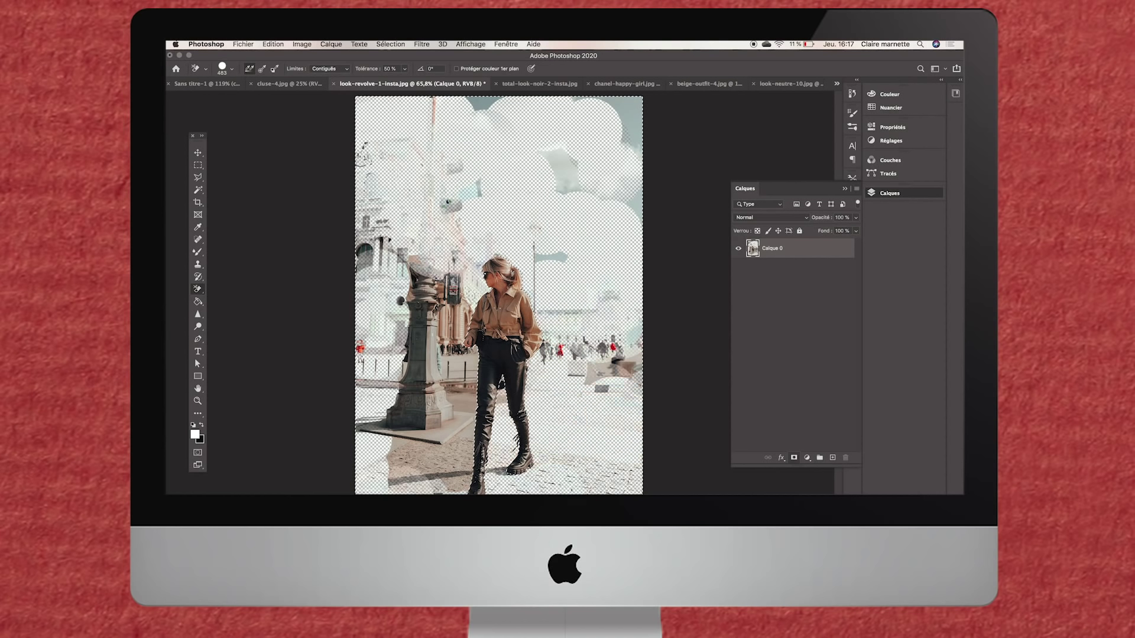
pyautogui.moveTo(636, 467); pyautogui.dragTo(609, 472)
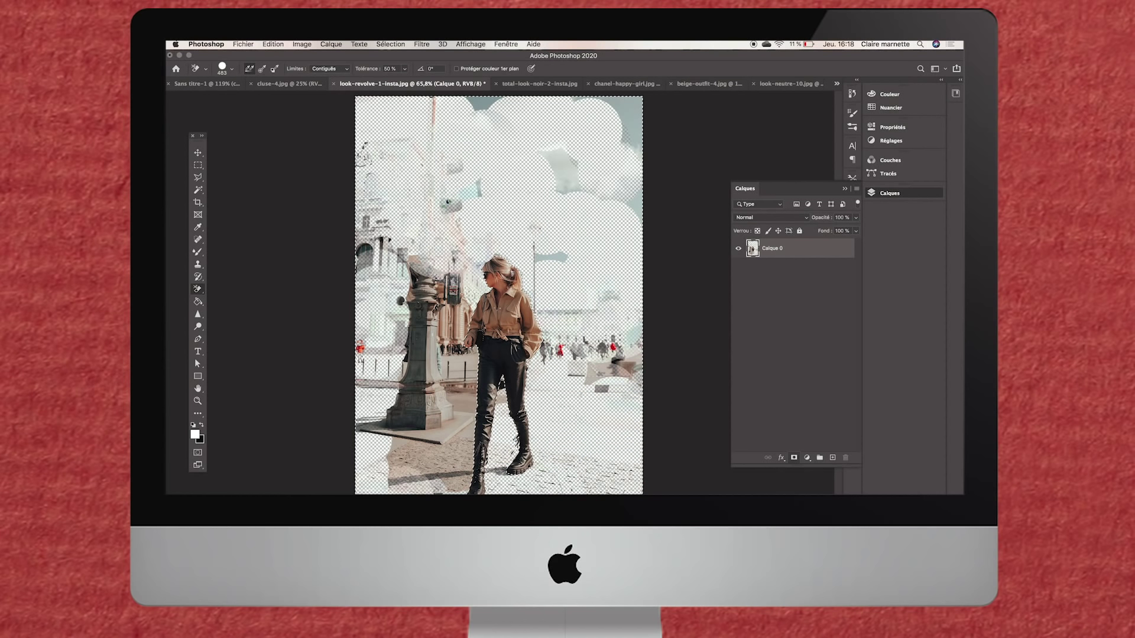
# Use a hard round eraser at 234, then 495 px, to remove the lamp post, buildings and ground
pyautogui.rightClick(196, 295)
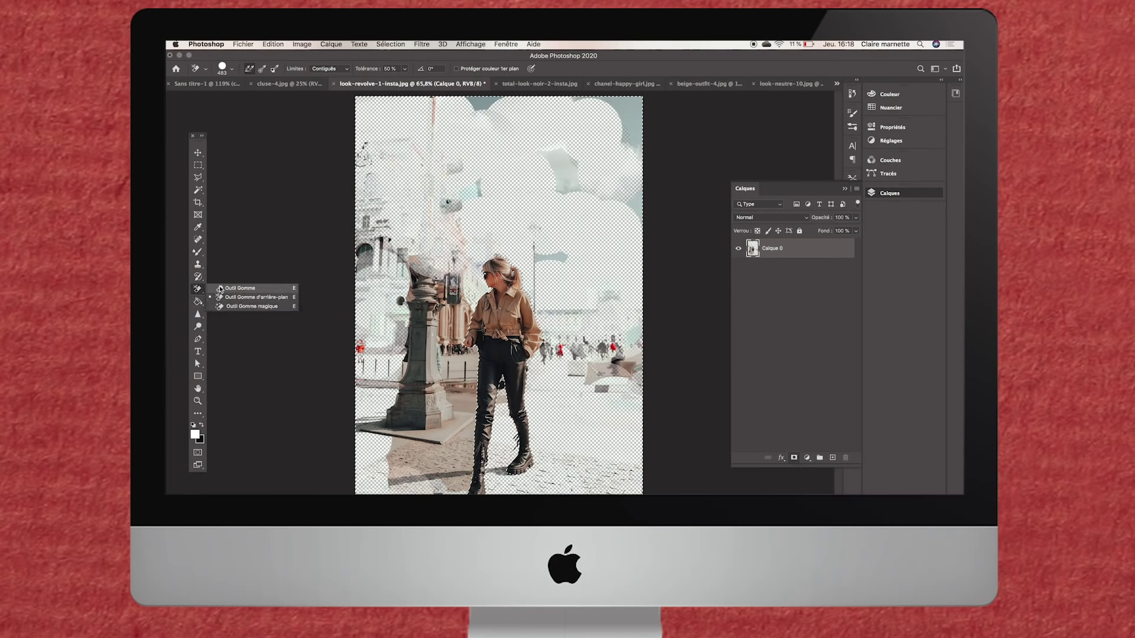
pyautogui.click(236, 289)
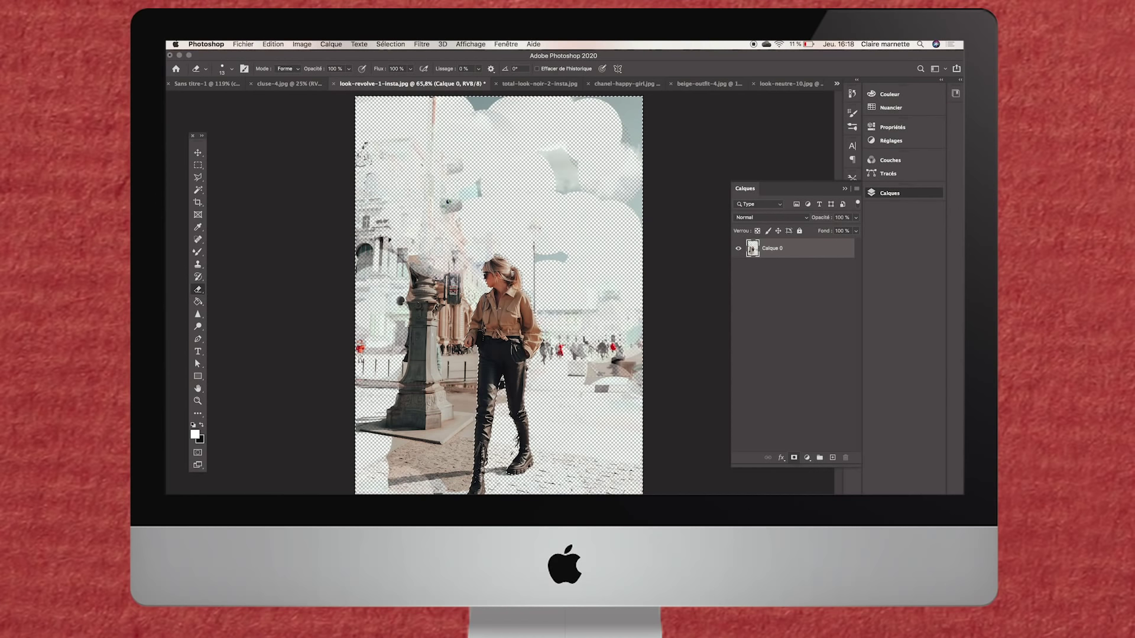
pyautogui.click(223, 69)
pyautogui.click(243, 100)
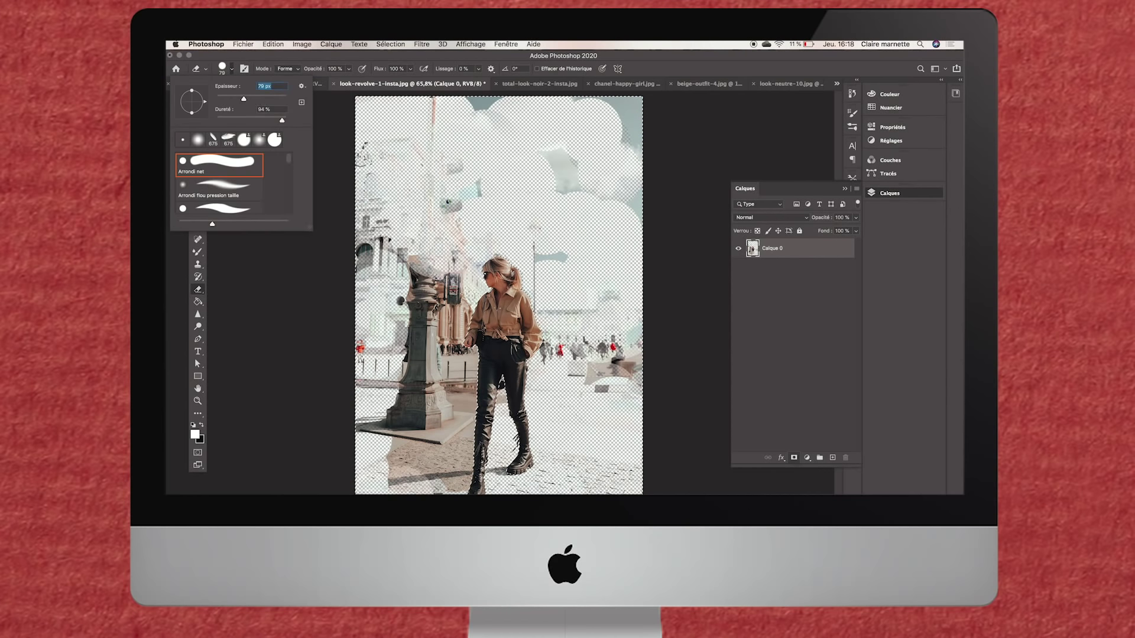
pyautogui.moveTo(244, 99); pyautogui.dragTo(270, 99)
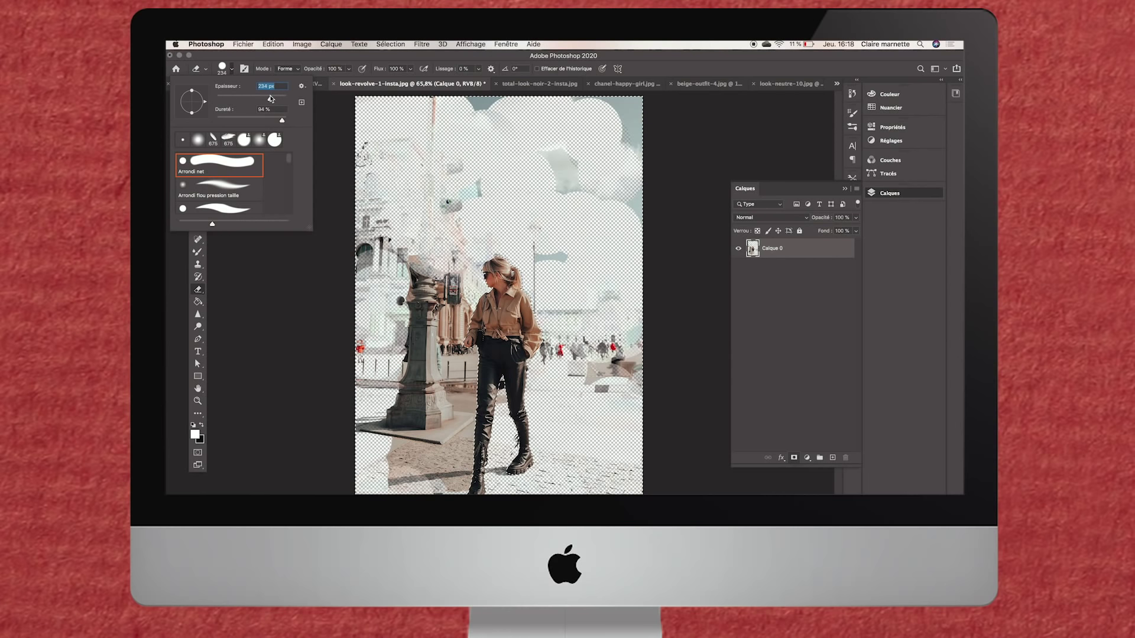
pyautogui.moveTo(384, 272)
pyautogui.mouseDown()
pyautogui.moveTo(423, 260)
pyautogui.moveTo(378, 213)
pyautogui.mouseUp()
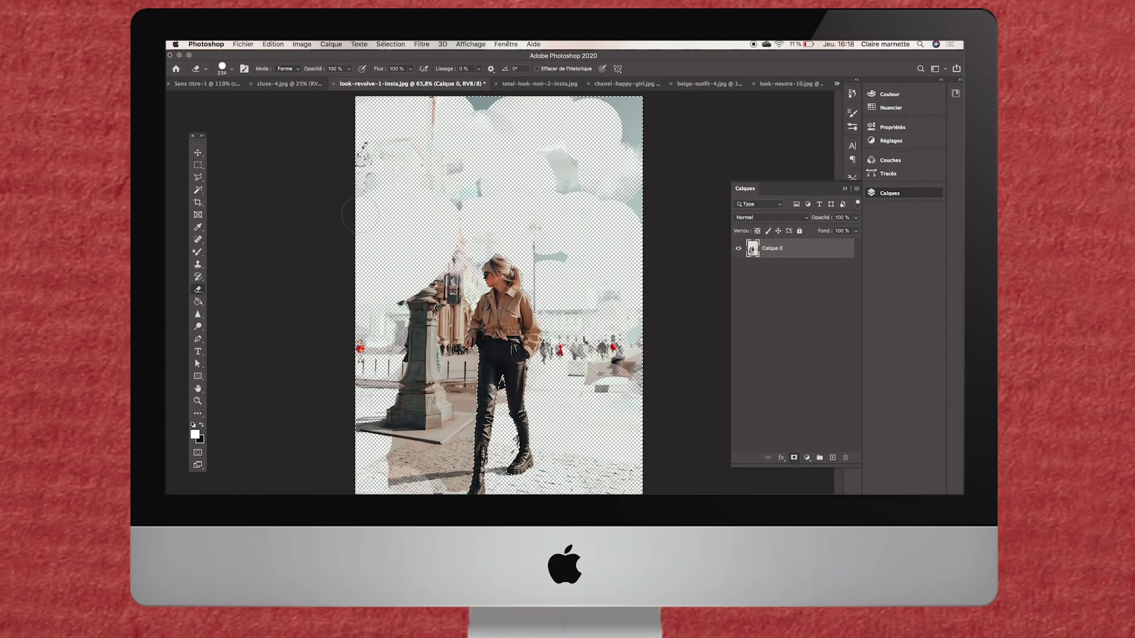
pyautogui.click(222, 69)
pyautogui.moveTo(276, 100); pyautogui.dragTo(321, 103)
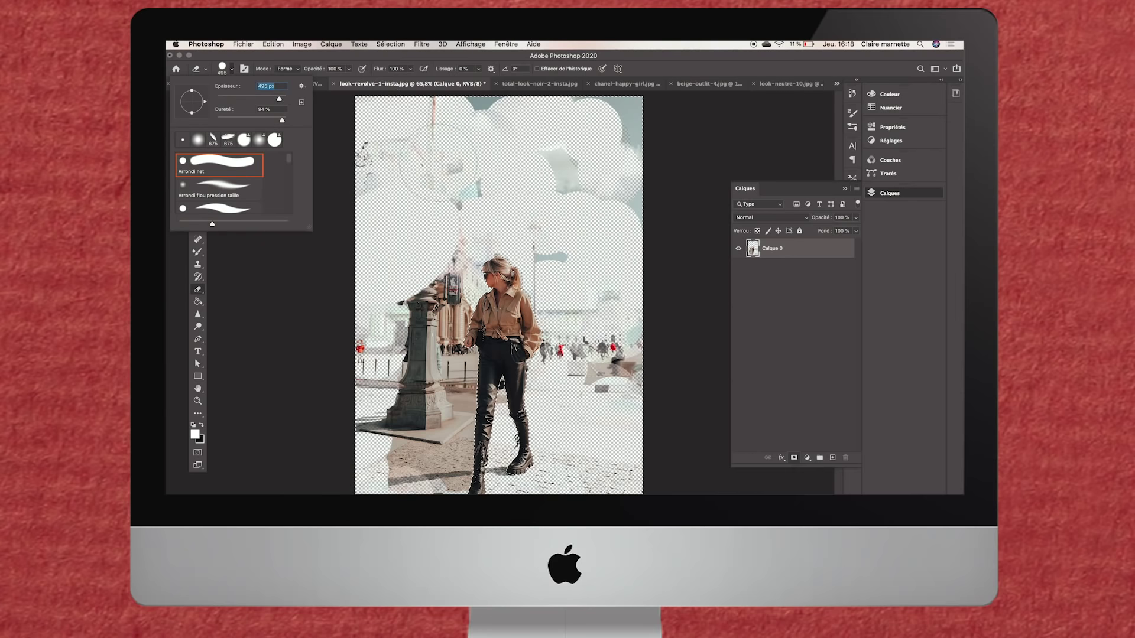
pyautogui.moveTo(367, 153)
pyautogui.mouseDown()
pyautogui.moveTo(432, 178)
pyautogui.moveTo(701, 105)
pyautogui.mouseUp()
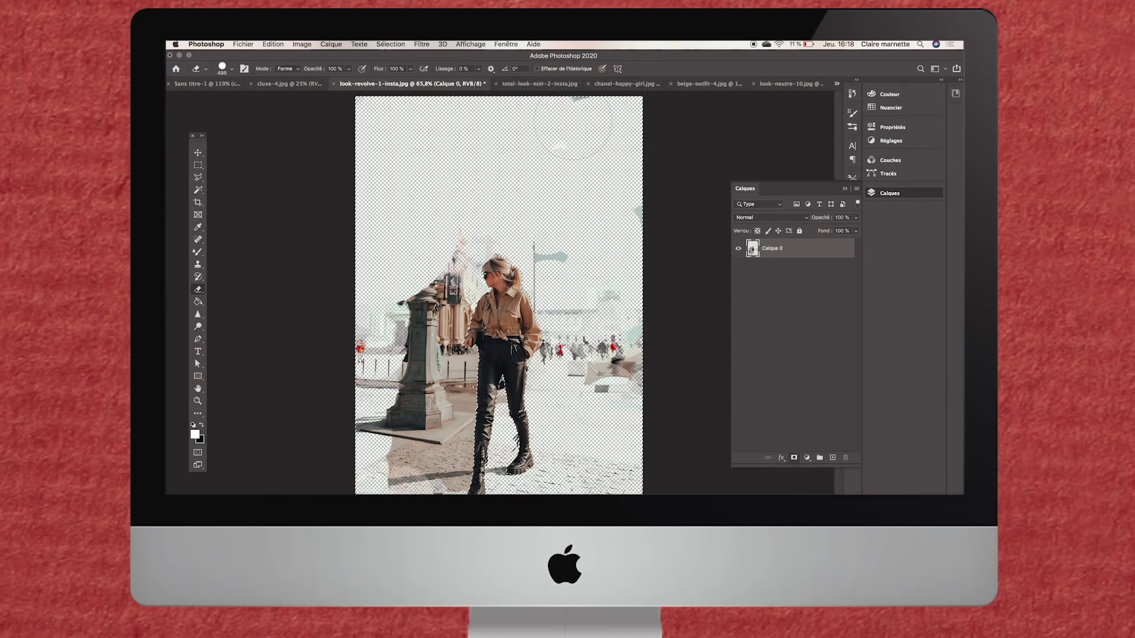
pyautogui.moveTo(609, 296)
pyautogui.mouseDown()
pyautogui.moveTo(496, 248)
pyautogui.moveTo(414, 284)
pyautogui.moveTo(367, 342)
pyautogui.moveTo(366, 490)
pyautogui.moveTo(408, 438)
pyautogui.moveTo(502, 490)
pyautogui.moveTo(609, 414)
pyautogui.moveTo(587, 372)
pyautogui.moveTo(577, 452)
pyautogui.mouseUp()
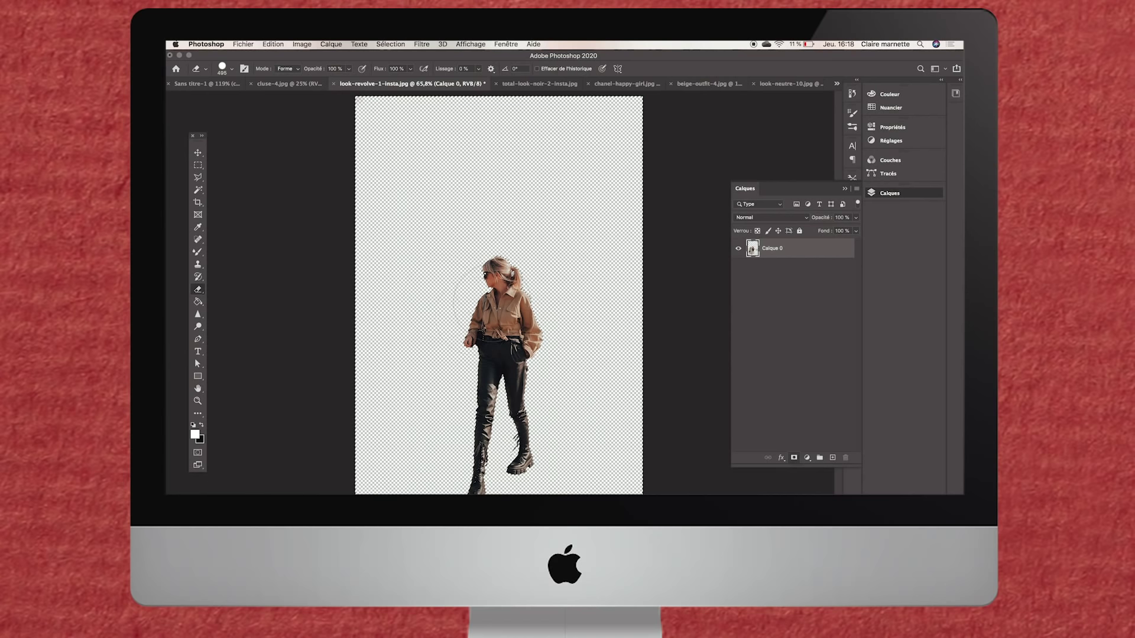
# With the Rectangular Marquee active, select the cut-out woman on Calque 0 from the Sélection menu
pyautogui.click(198, 152)
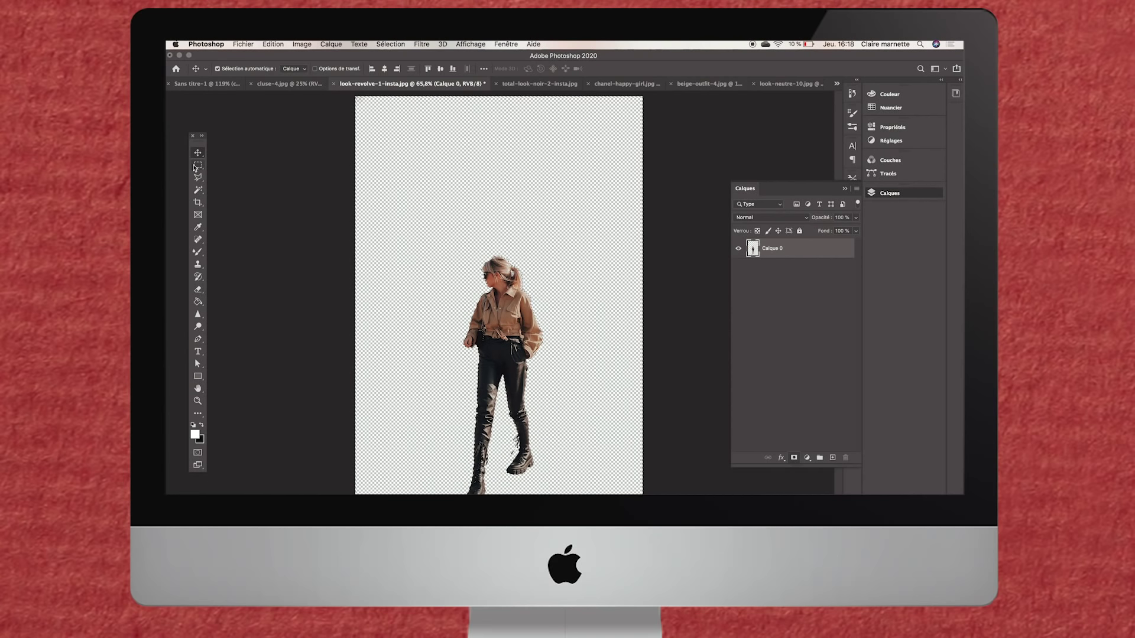
pyautogui.click(195, 166)
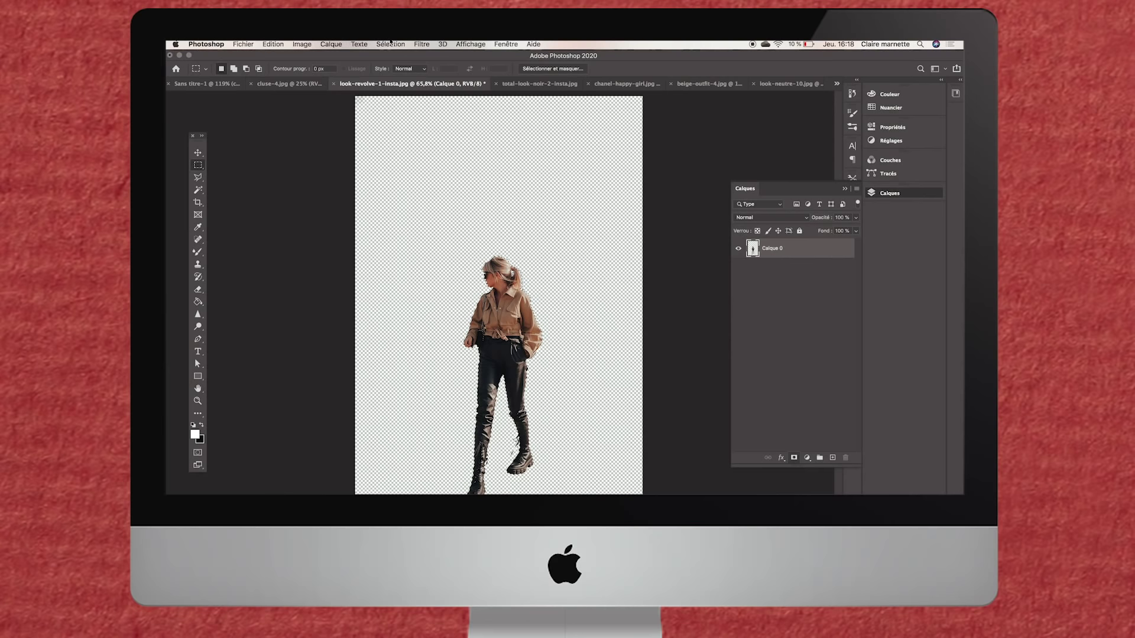
pyautogui.click(390, 43)
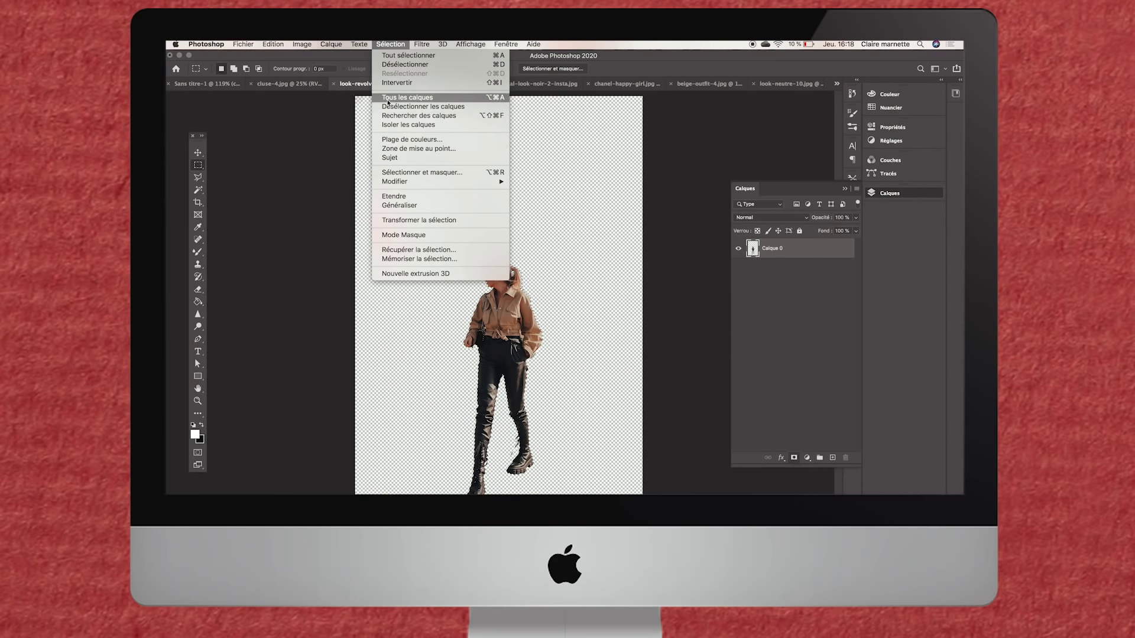
pyautogui.click(394, 84)
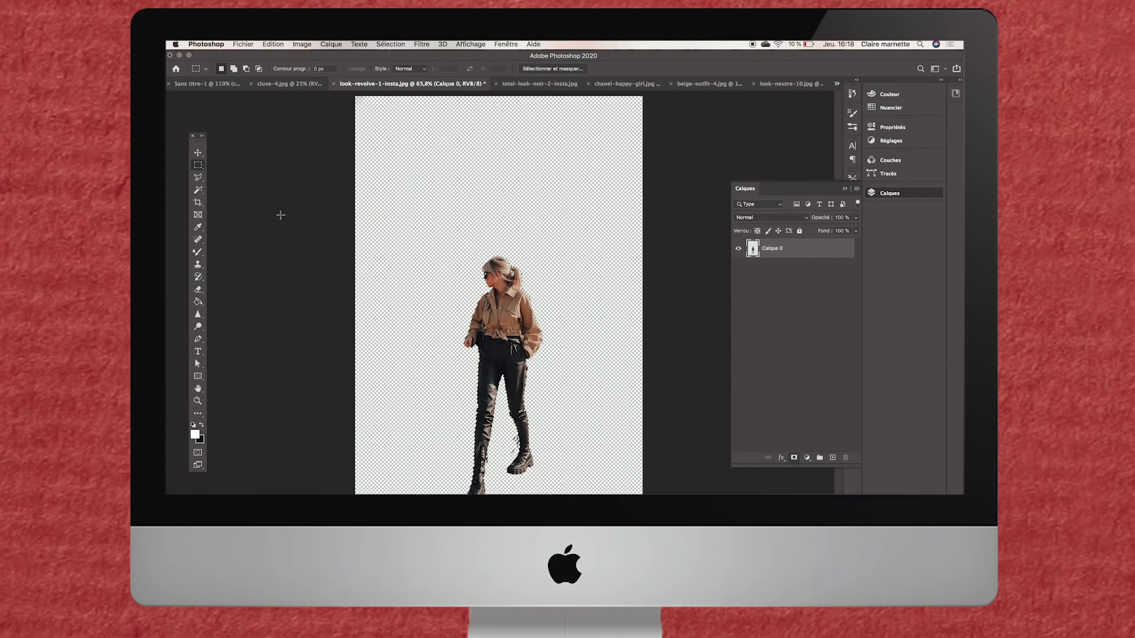
# Paste the cut-out woman into Sans titre-1, scaled down on the right of the grid page
pyautogui.click(210, 84)
pyautogui.press('super+v')
pyautogui.press('super+t')
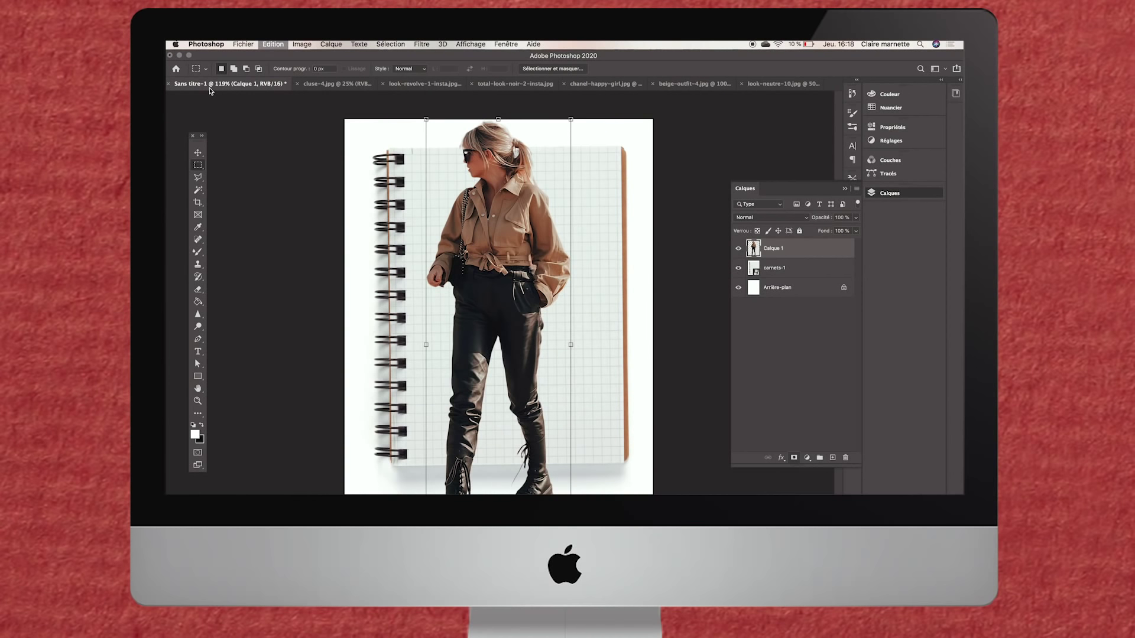
pyautogui.moveTo(429, 113); pyautogui.dragTo(495, 335)
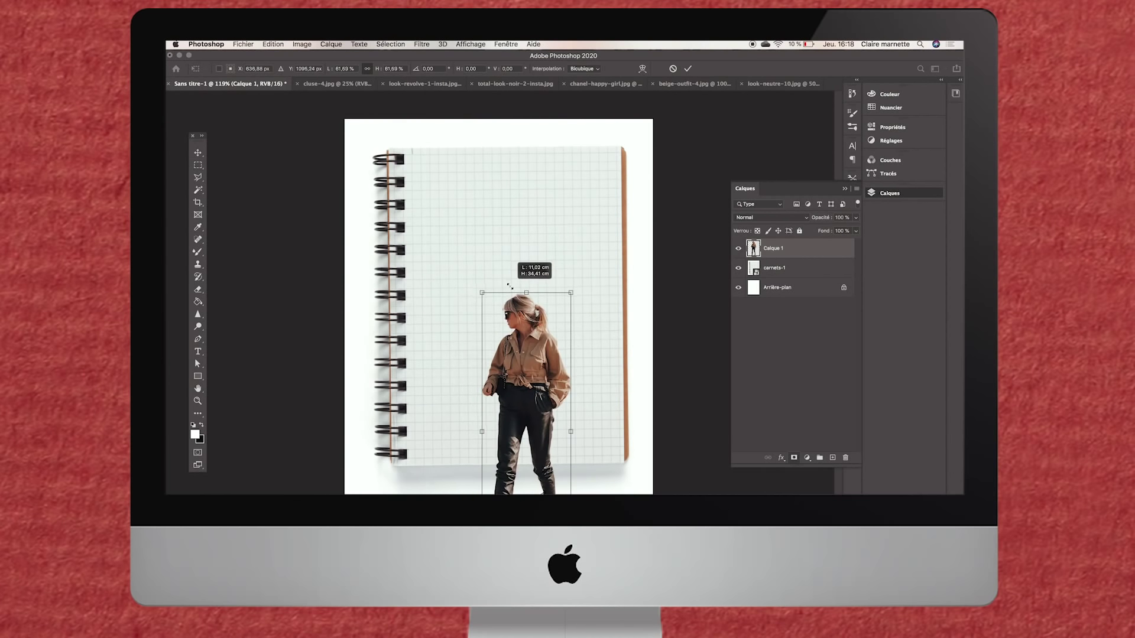
pyautogui.moveTo(541, 388); pyautogui.dragTo(565, 277)
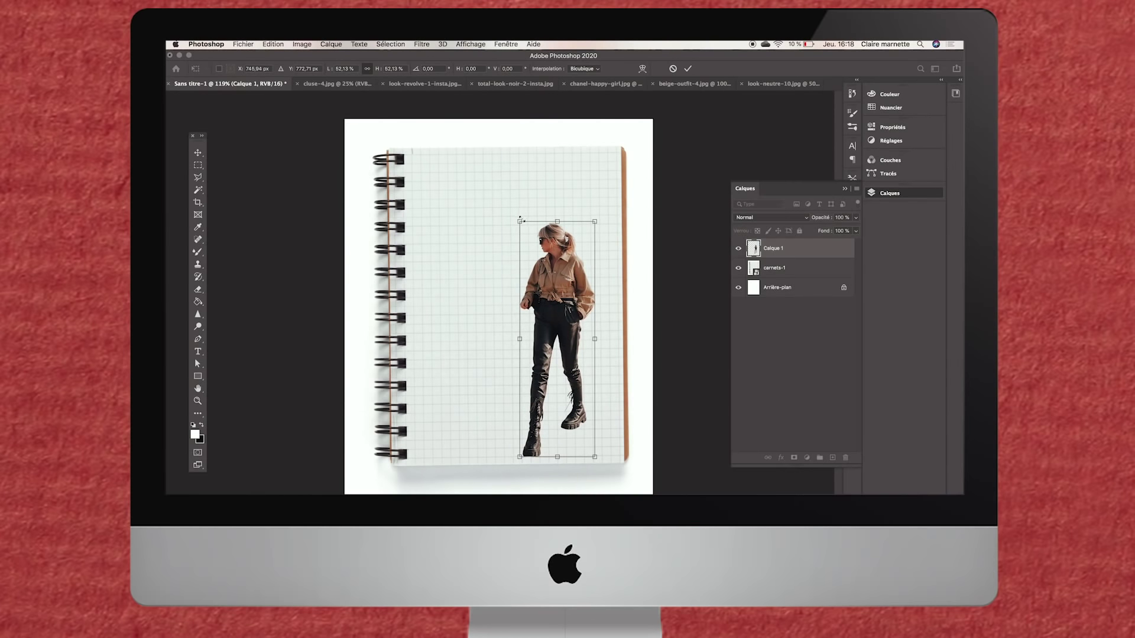
pyautogui.moveTo(521, 219); pyautogui.dragTo(530, 245)
pyautogui.press('Return')
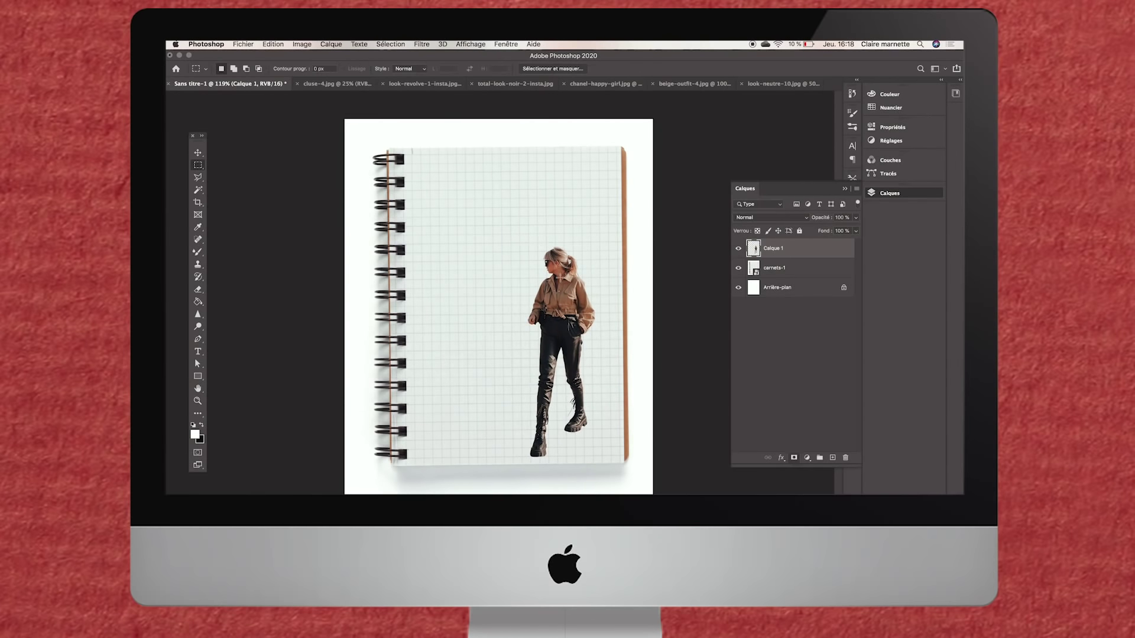
pyautogui.click(198, 153)
pyautogui.moveTo(573, 314); pyautogui.dragTo(583, 332)
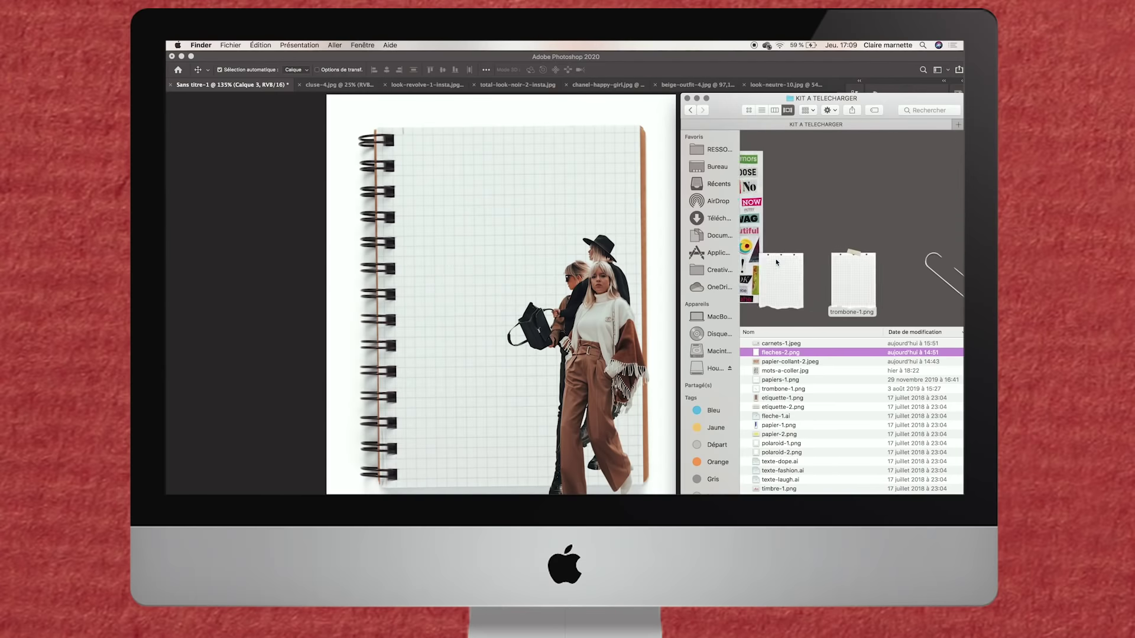
# Scroll through the kit folder in Finder to find polaroid-4.png
pyautogui.hscroll(2, 776, 262)
pyautogui.hscroll(2, 776, 262)
pyautogui.hscroll(2, 776, 262)
pyautogui.hscroll(3, 776, 262)
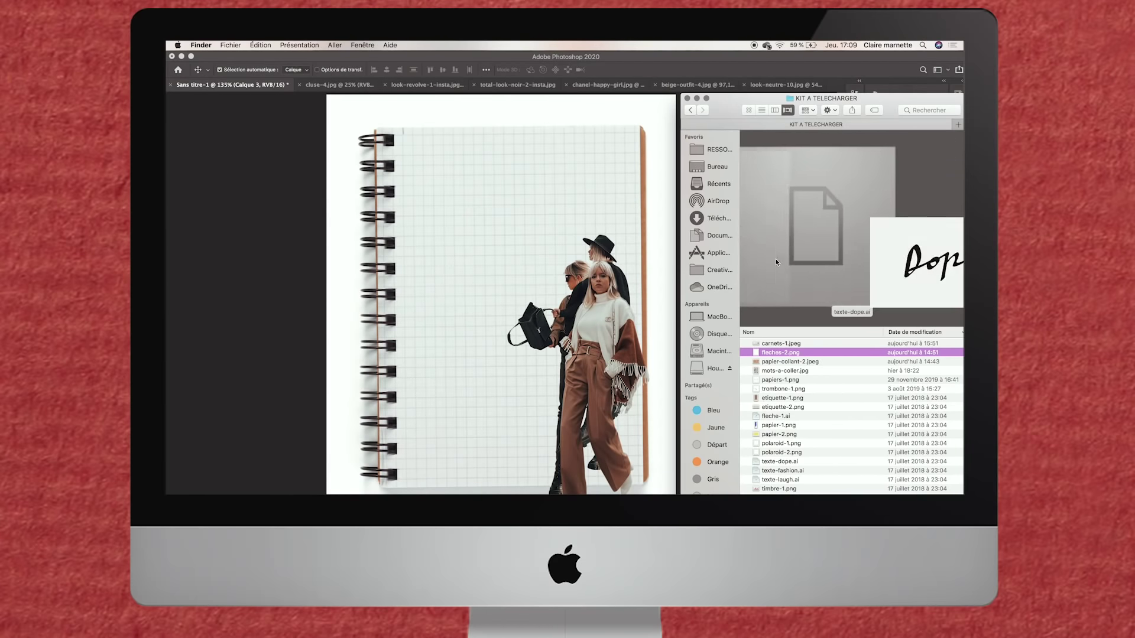
pyautogui.hscroll(2, 776, 262)
pyautogui.hscroll(2, 776, 261)
pyautogui.hscroll(2, 776, 262)
pyautogui.hscroll(2, 776, 261)
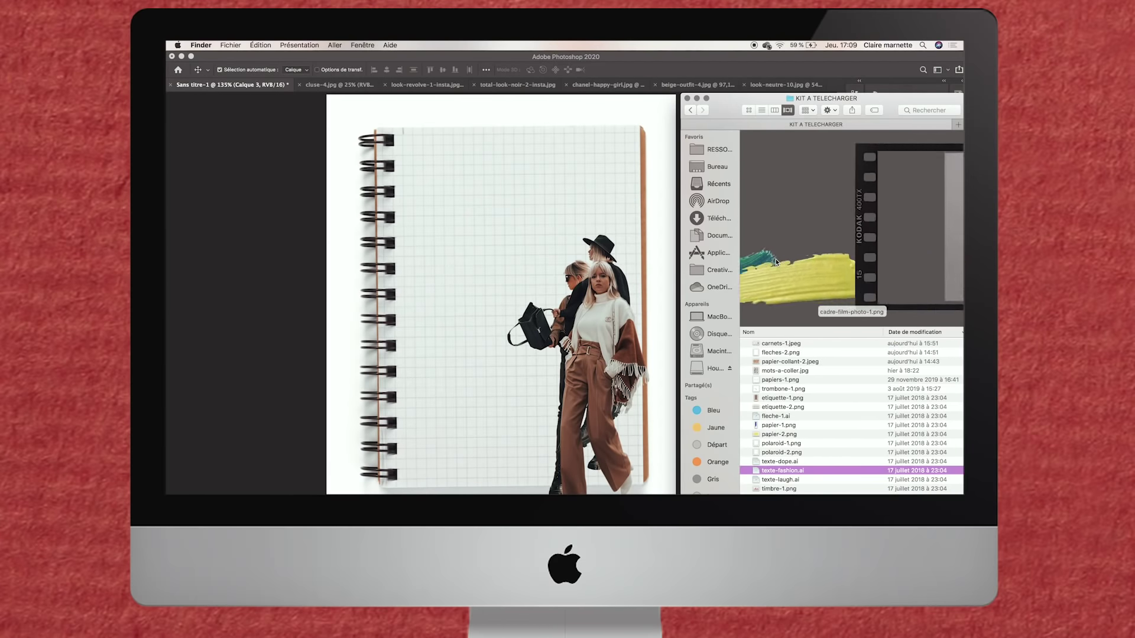
pyautogui.hscroll(2, 776, 262)
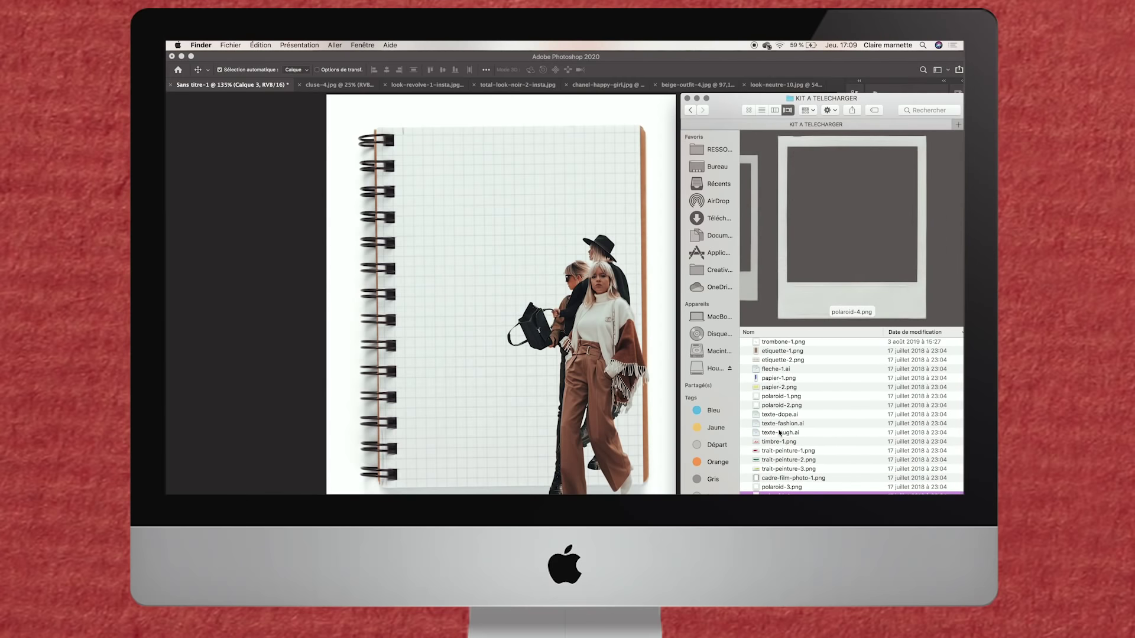
# Place polaroid-4.png into the notebook, scaled to 29.29% in the page's upper left
pyautogui.moveTo(800, 466); pyautogui.dragTo(497, 340)
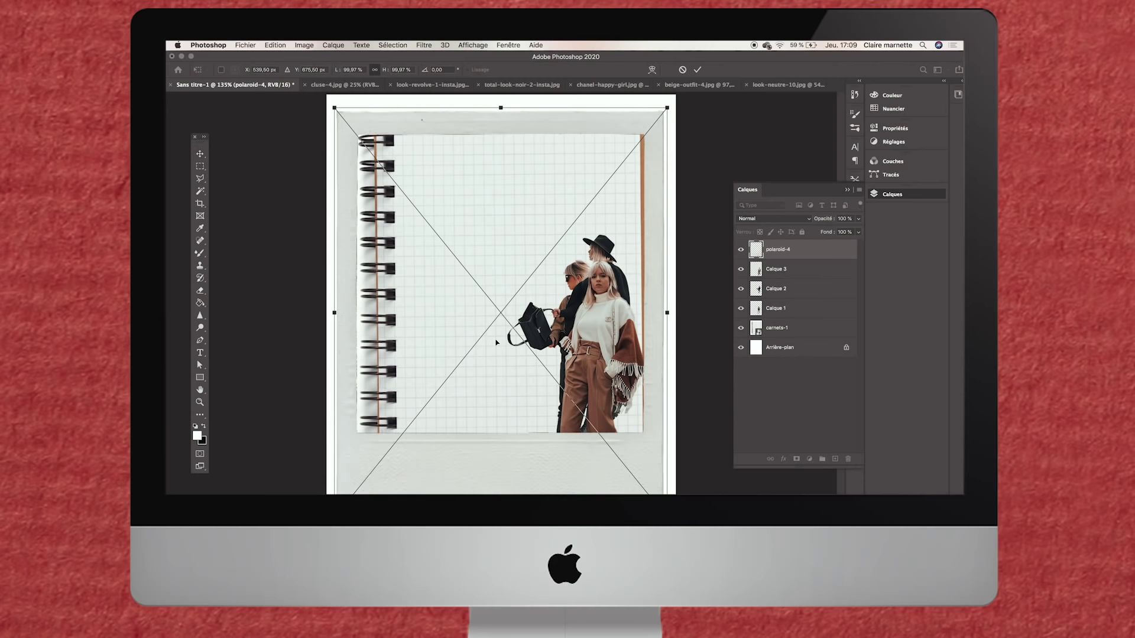
pyautogui.moveTo(327, 104)
pyautogui.mouseDown()
pyautogui.moveTo(570, 400)
pyautogui.moveTo(452, 207)
pyautogui.mouseUp()
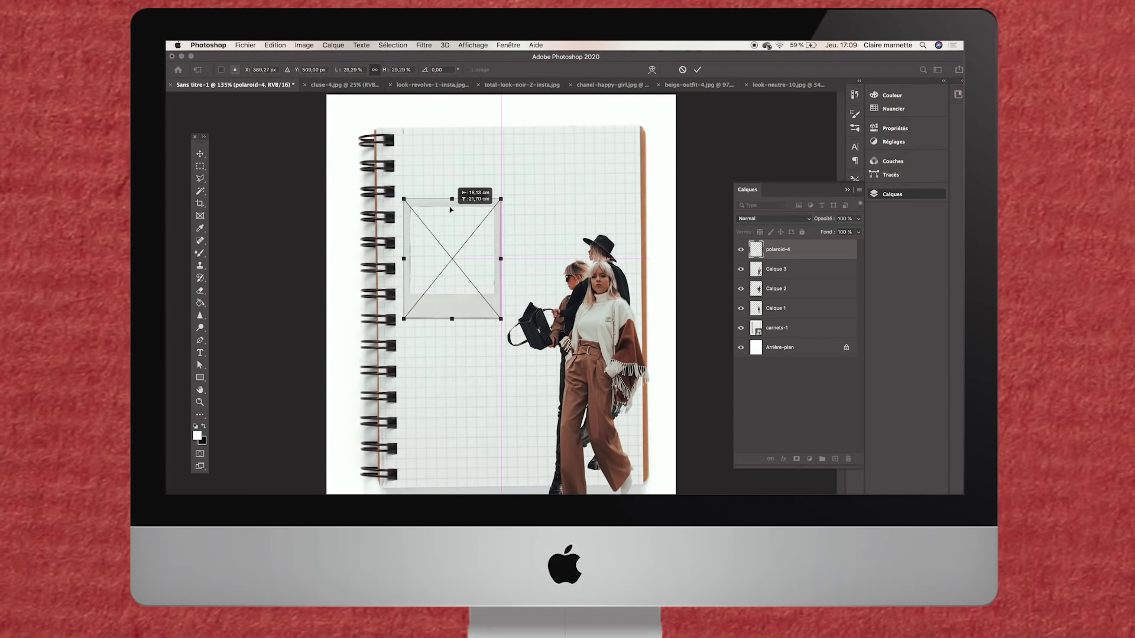
pyautogui.press('Return')
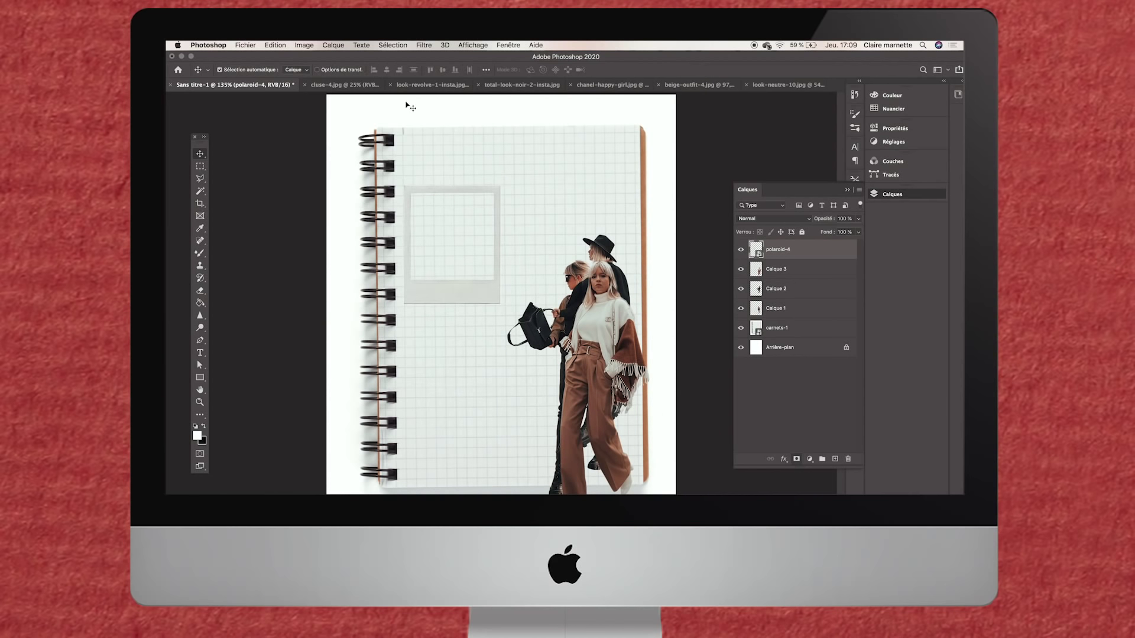
pyautogui.click(358, 86)
# Select a rectangle across the cluse-4 couple photo and paste it into the notebook collage
pyautogui.click(199, 168)
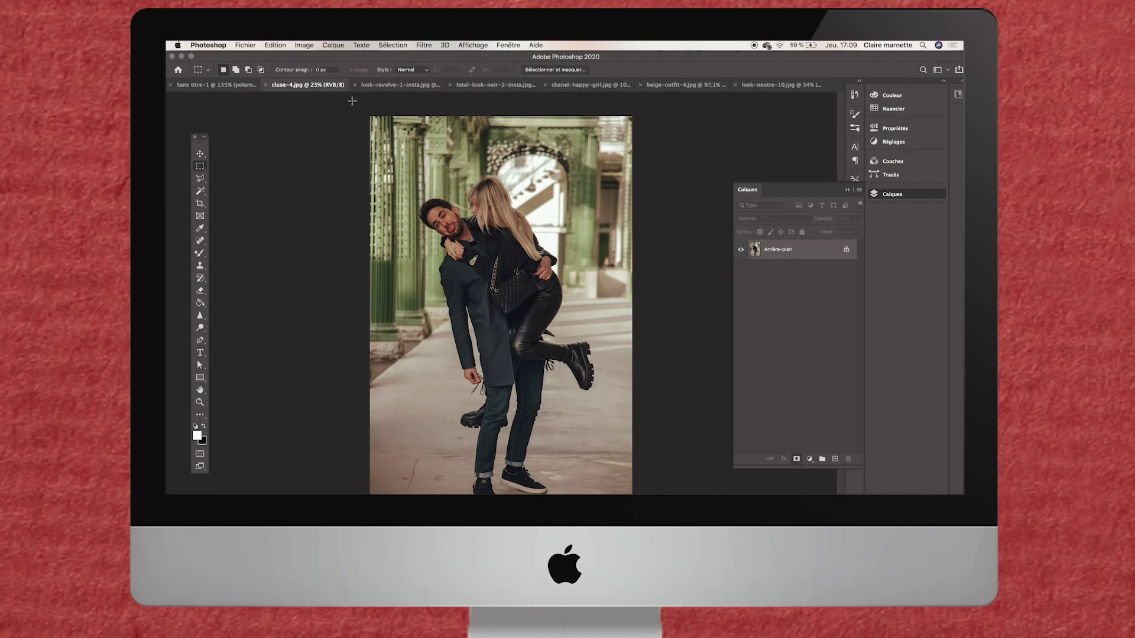
pyautogui.moveTo(370, 168); pyautogui.dragTo(674, 473)
pyautogui.click(243, 86)
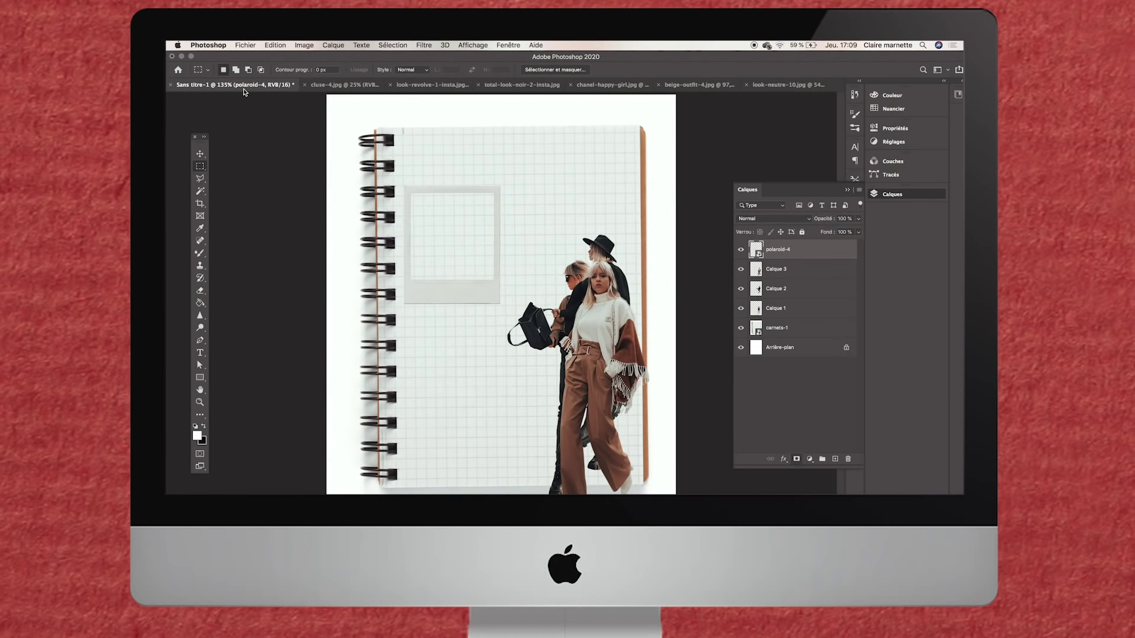
pyautogui.hotkey('ctrl', 'v')
# Scale the pasted couple photo to about 6% and fit it inside the polaroid frame
pyautogui.hotkey('ctrl', 't')
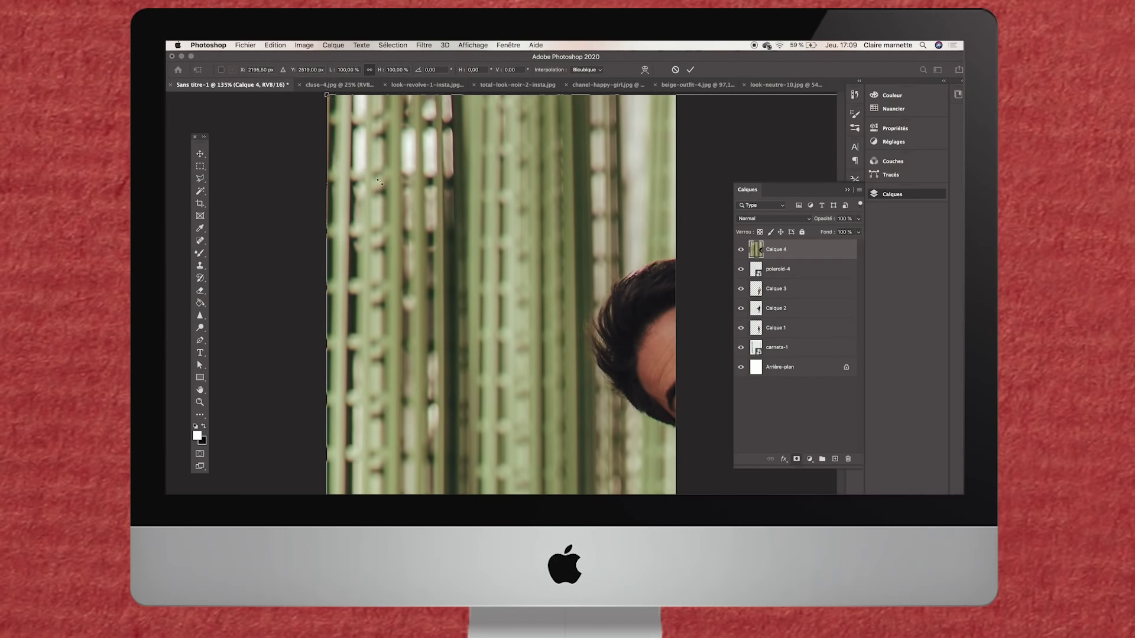
pyautogui.moveTo(188, 109); pyautogui.dragTo(559, 454)
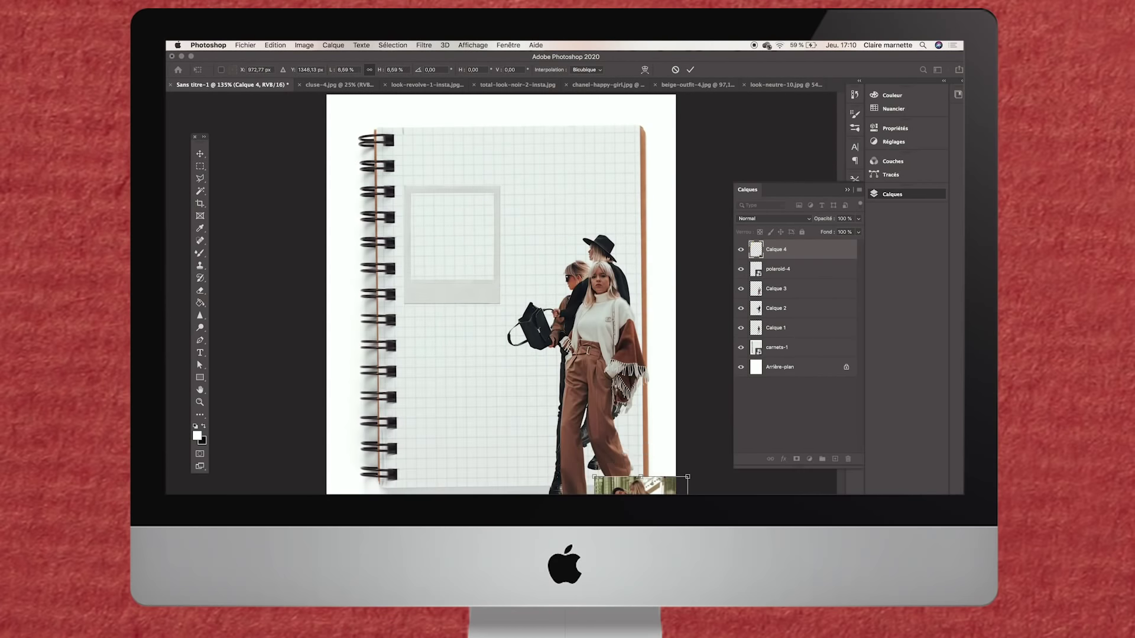
pyautogui.moveTo(560, 454); pyautogui.dragTo(442, 216)
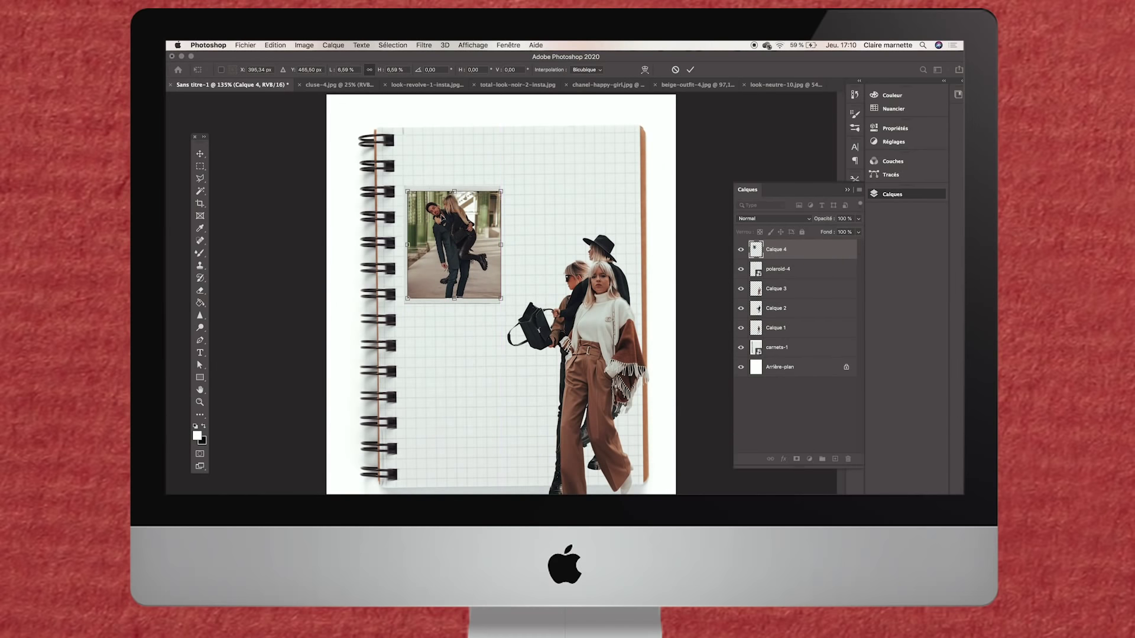
pyautogui.scroll(5, 506, 157)
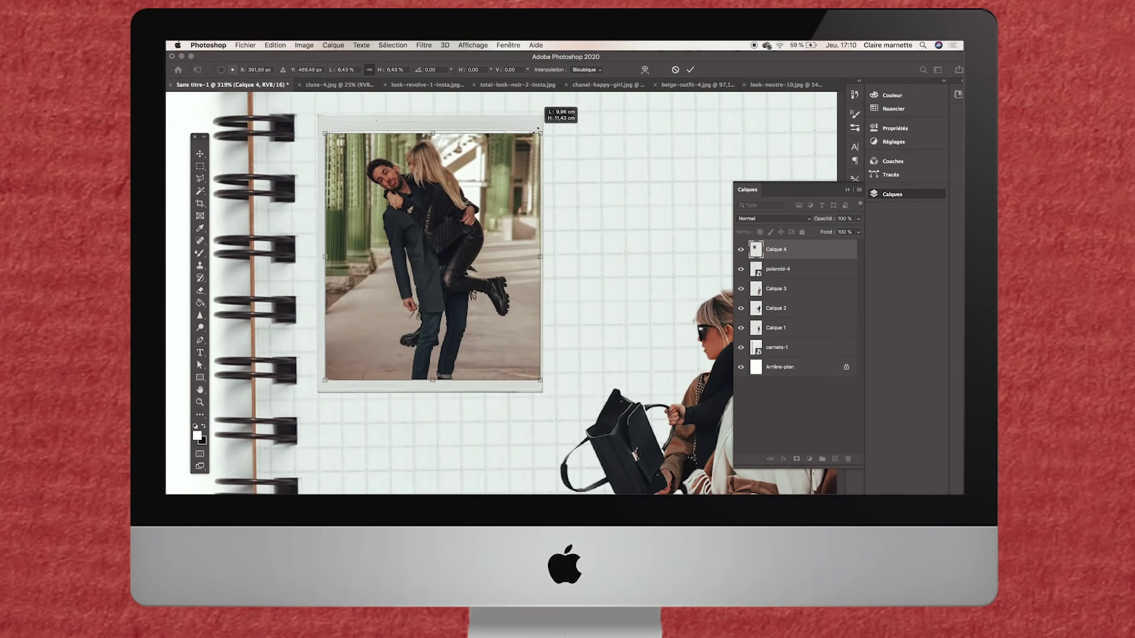
pyautogui.moveTo(548, 126); pyautogui.dragTo(536, 139)
pyautogui.moveTo(499, 201); pyautogui.dragTo(498, 187)
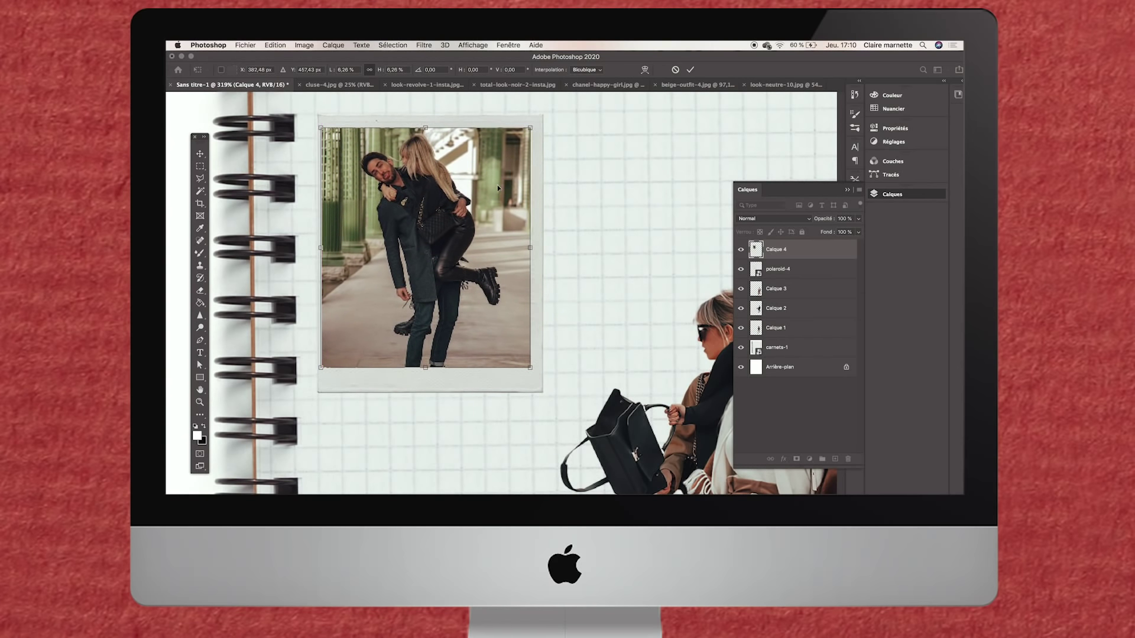
pyautogui.press('Return')
# Move polaroid-4 above Calque 4, then erase the photo's dark right-edge strip with a 35 px eraser
pyautogui.click(792, 275)
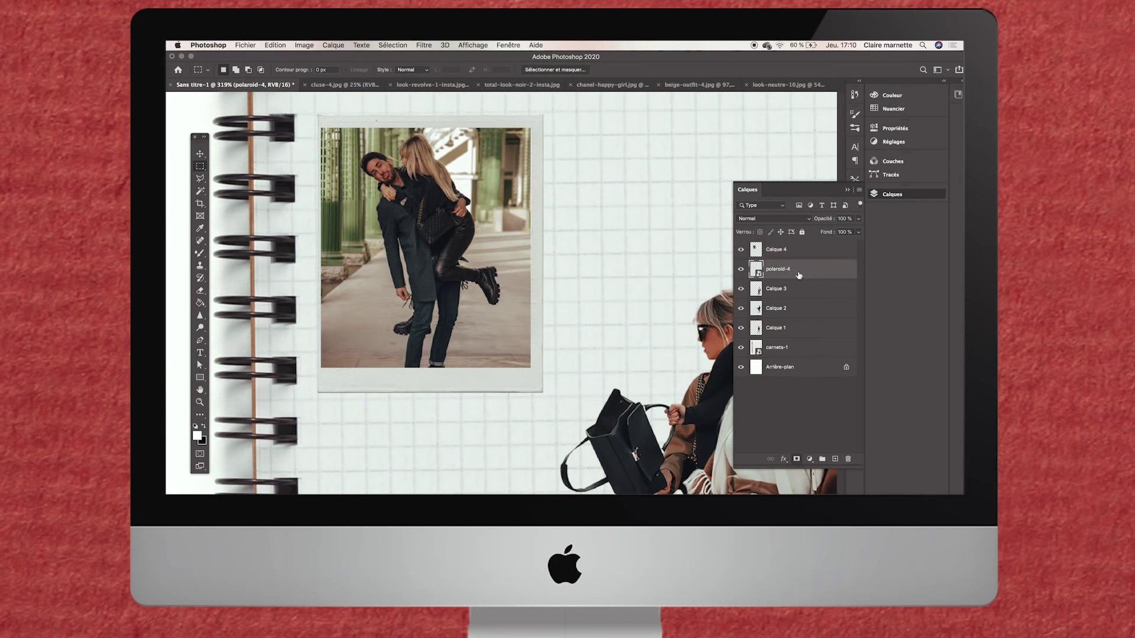
pyautogui.moveTo(798, 275); pyautogui.dragTo(798, 249)
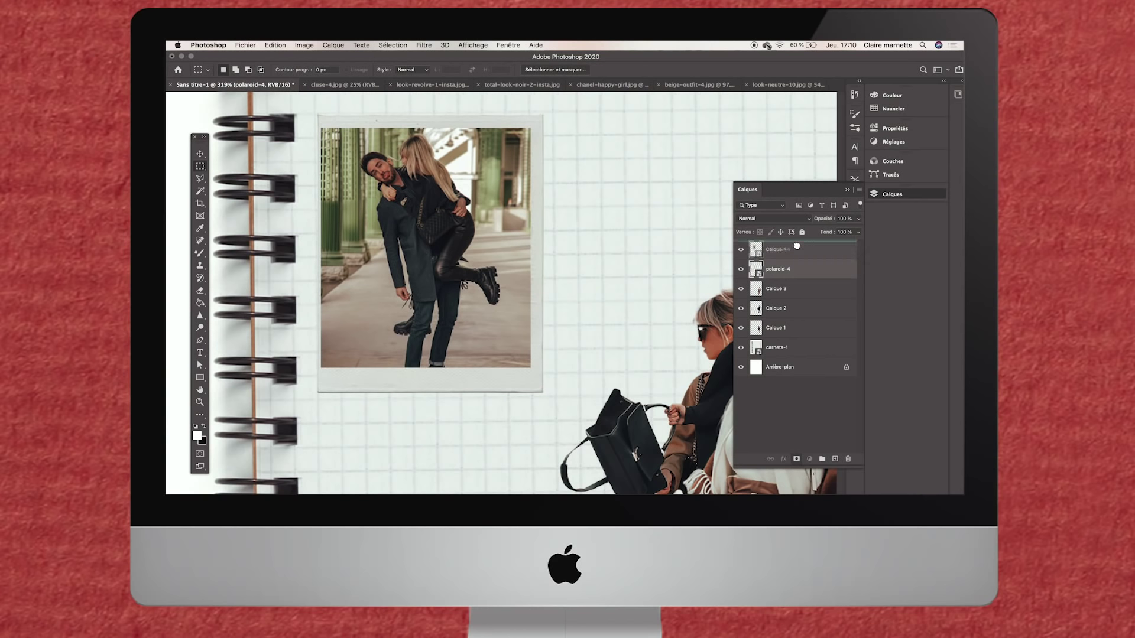
pyautogui.click(200, 153)
pyautogui.click(371, 176)
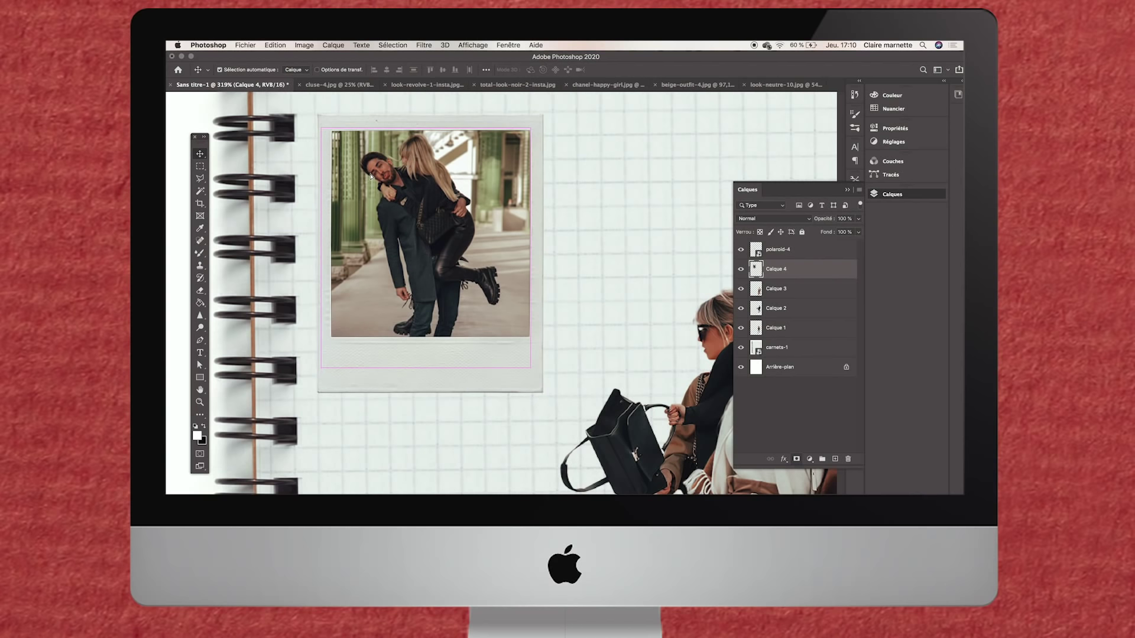
pyautogui.press('e')
pyautogui.click(225, 69)
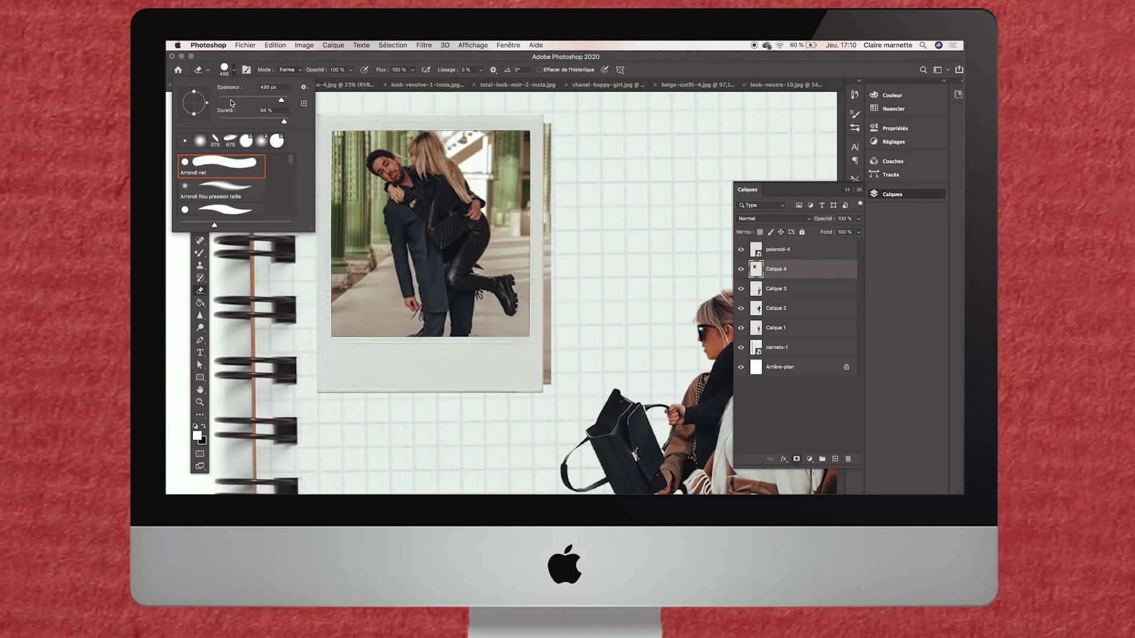
pyautogui.click(232, 103)
pyautogui.moveTo(548, 122); pyautogui.dragTo(549, 383)
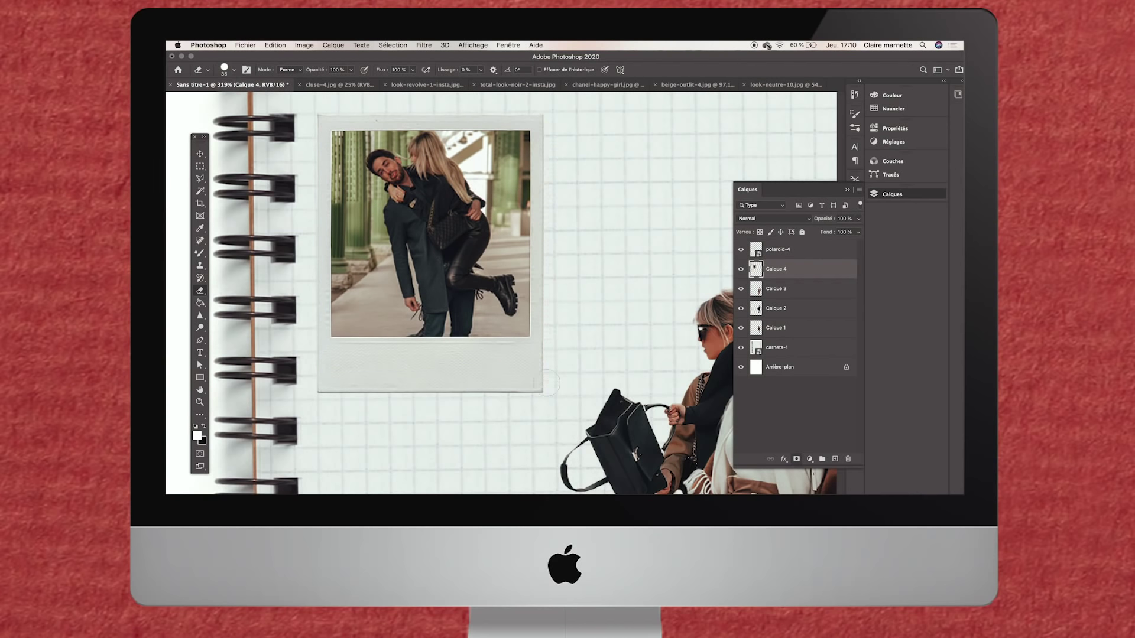
# Align the couple photo inside the polaroid frame and merge both layers into polaroid-4
pyautogui.click(199, 155)
pyautogui.hotkey('alt', 'shift', ']')
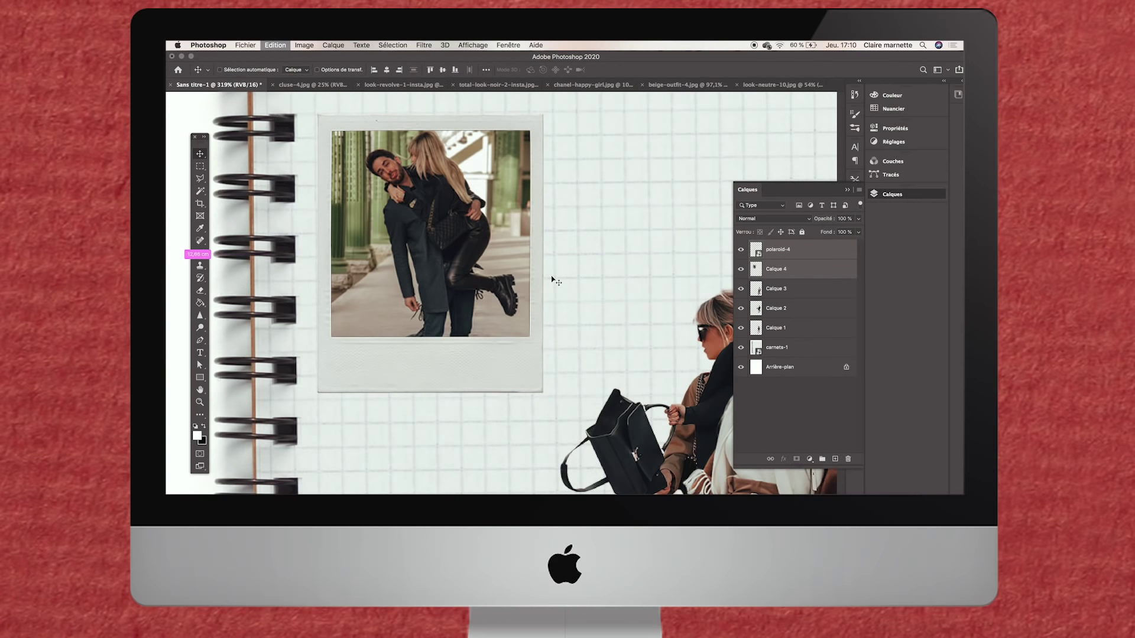
pyautogui.click(335, 210)
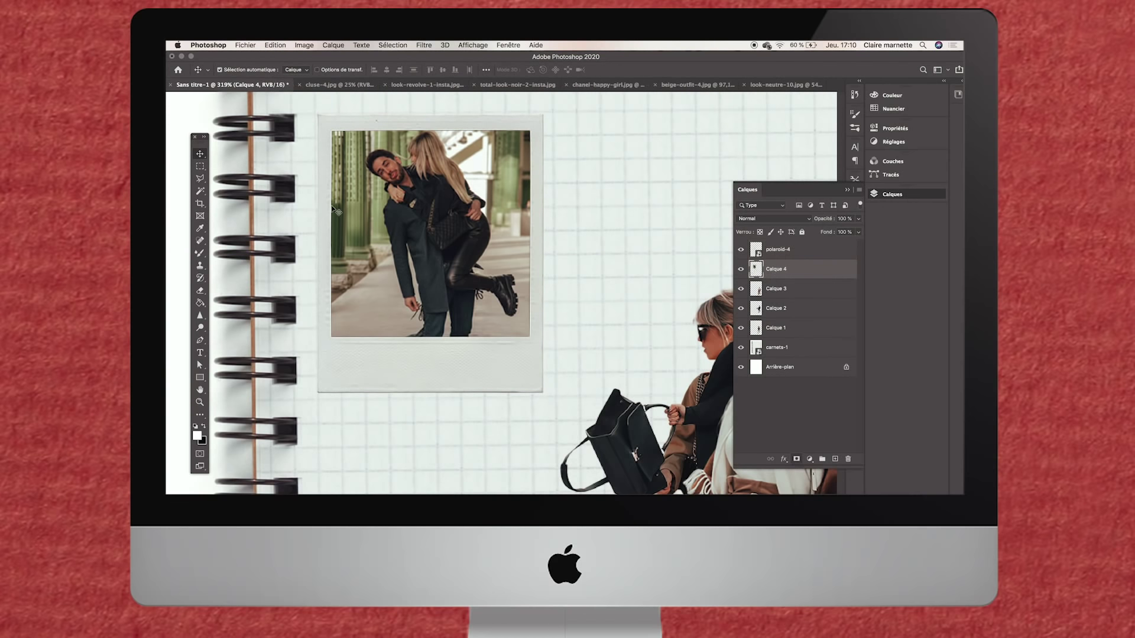
pyautogui.moveTo(432, 199)
pyautogui.mouseDown()
pyautogui.moveTo(421, 187)
pyautogui.moveTo(437, 193)
pyautogui.mouseUp()
pyautogui.moveTo(388, 350)
pyautogui.mouseDown()
pyautogui.moveTo(404, 383)
pyautogui.moveTo(387, 349)
pyautogui.mouseUp()
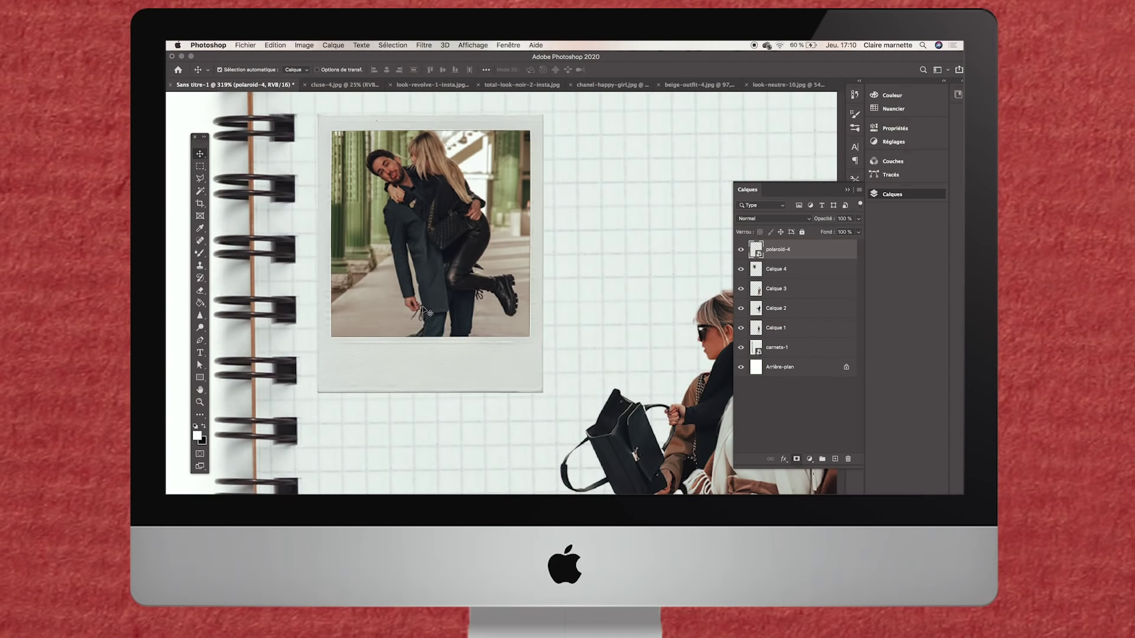
pyautogui.keyDown('shift'); pyautogui.click(780, 269); pyautogui.keyUp('shift')
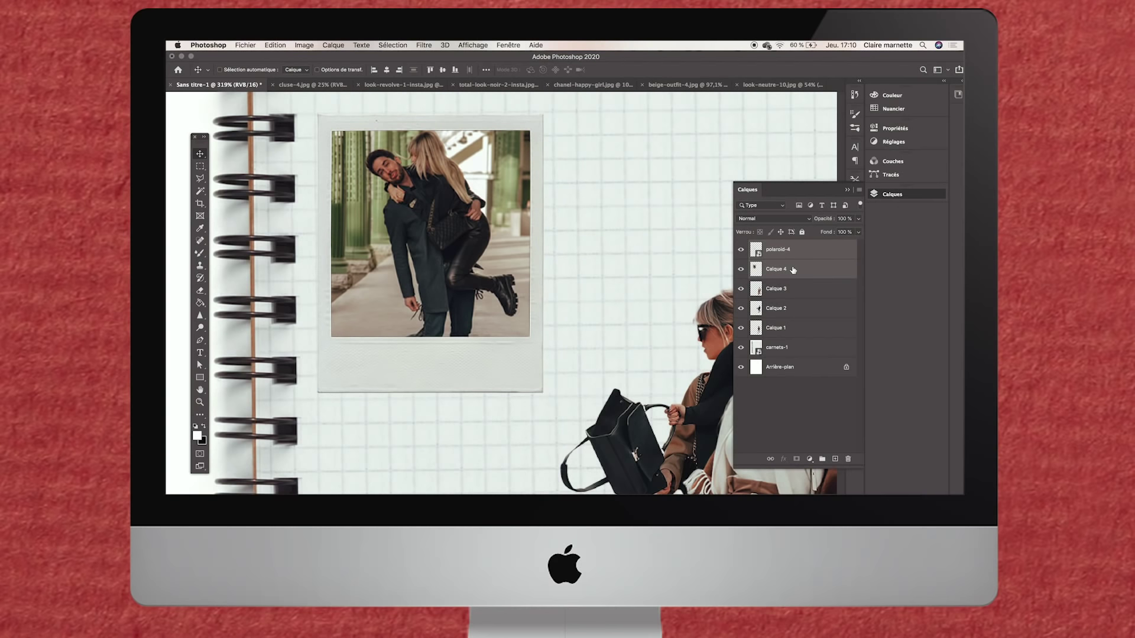
pyautogui.rightClick(793, 270)
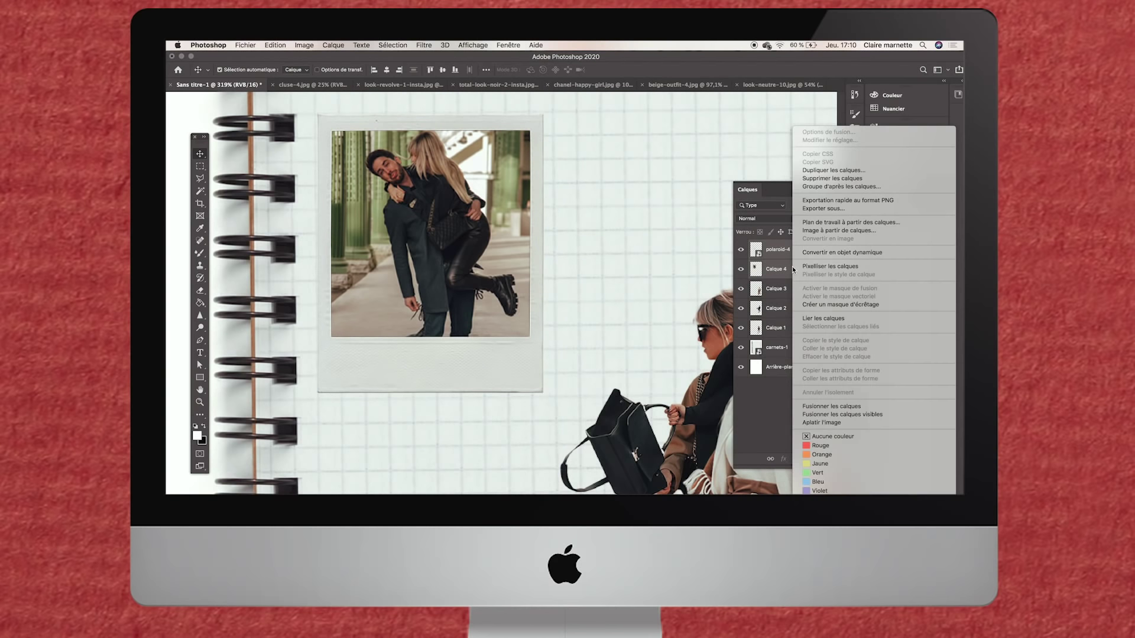
pyautogui.click(816, 406)
# Move the framed couple polaroid to the notebook's lower left
pyautogui.moveTo(440, 386); pyautogui.dragTo(478, 465)
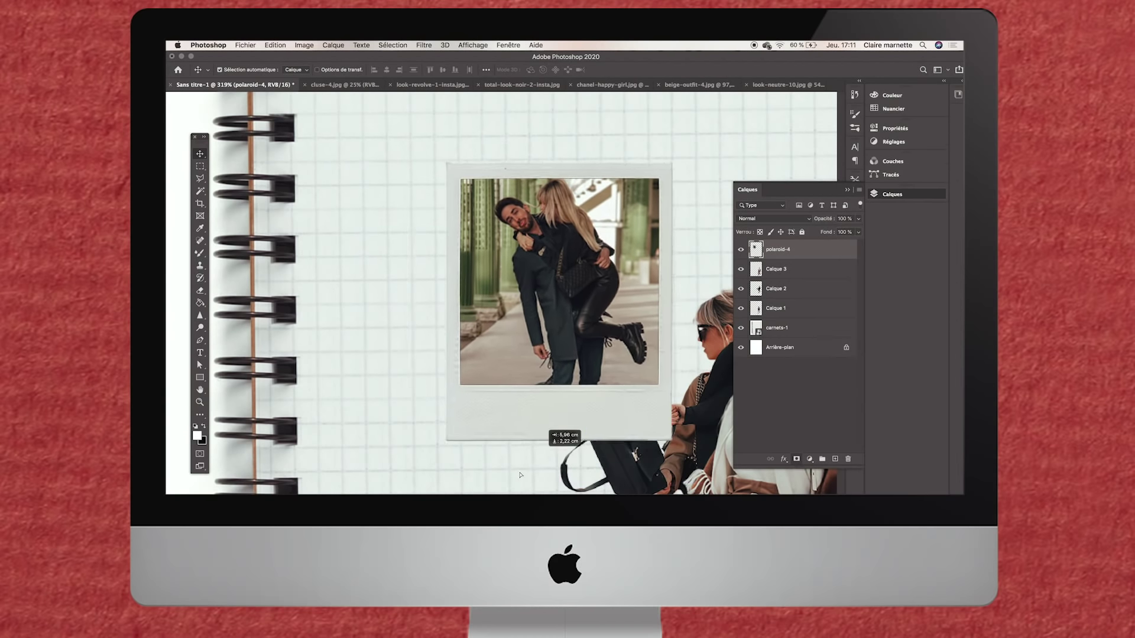
pyautogui.scroll(-5, 477, 465)
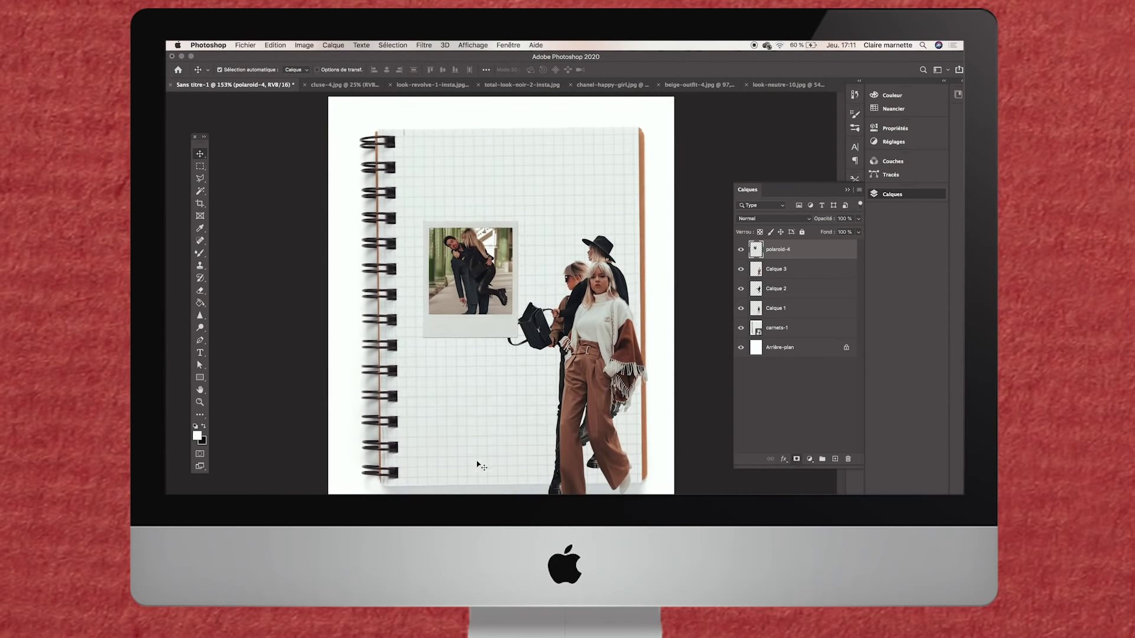
pyautogui.moveTo(477, 309)
pyautogui.mouseDown()
pyautogui.moveTo(467, 288)
pyautogui.moveTo(463, 444)
pyautogui.mouseUp()
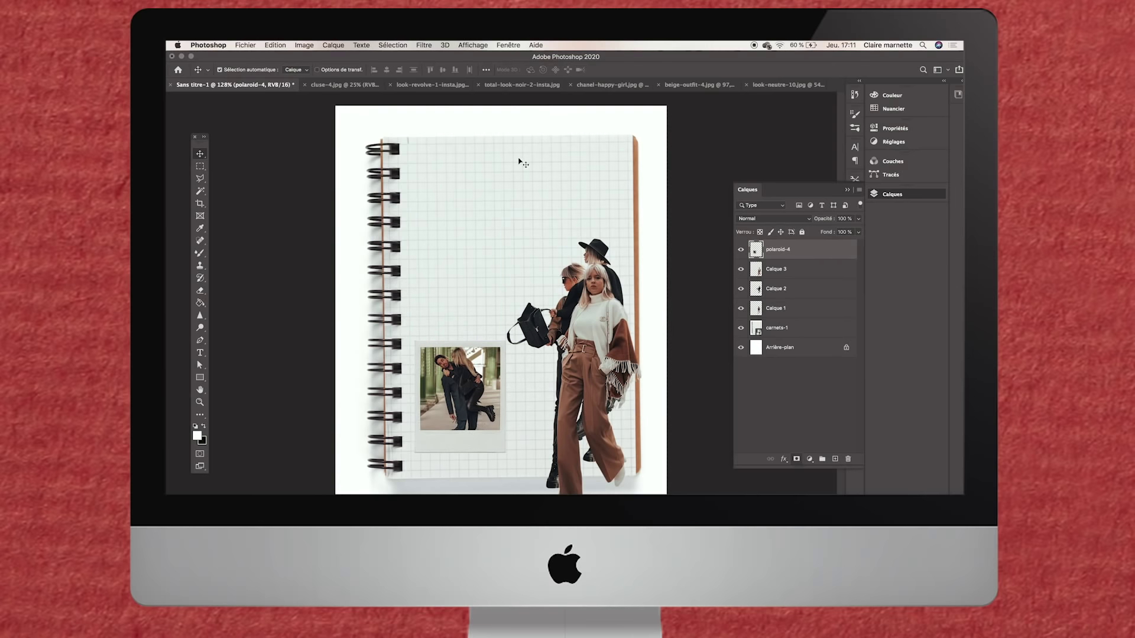
pyautogui.click(438, 88)
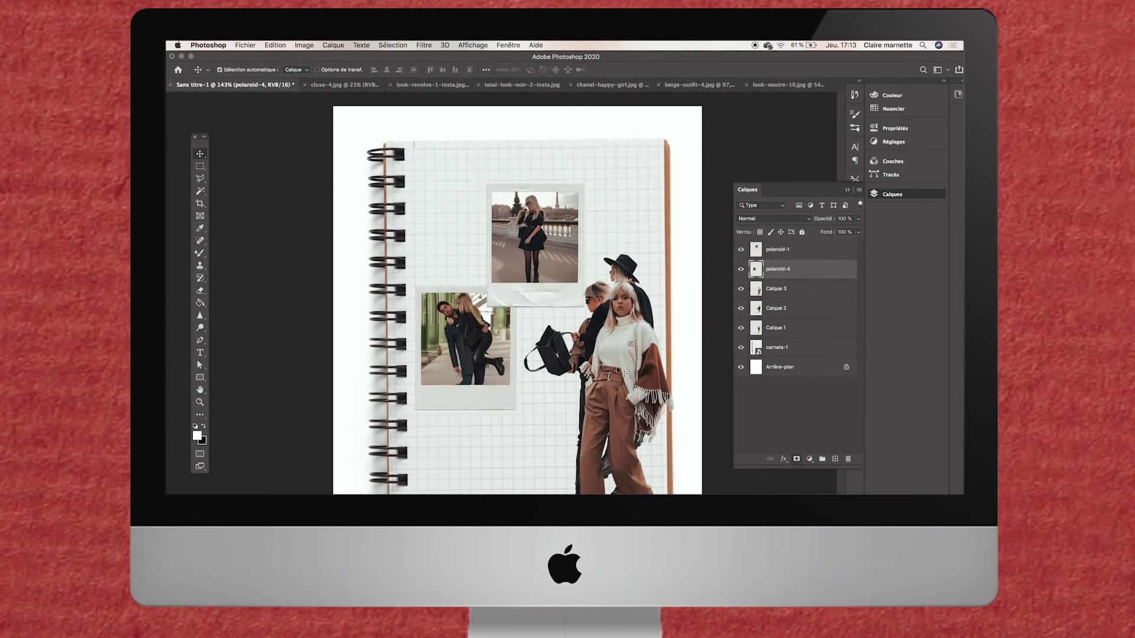
# Tilt and rescale the Eiffel Tower polaroid-1 with Transformation manuelle
pyautogui.click(275, 46)
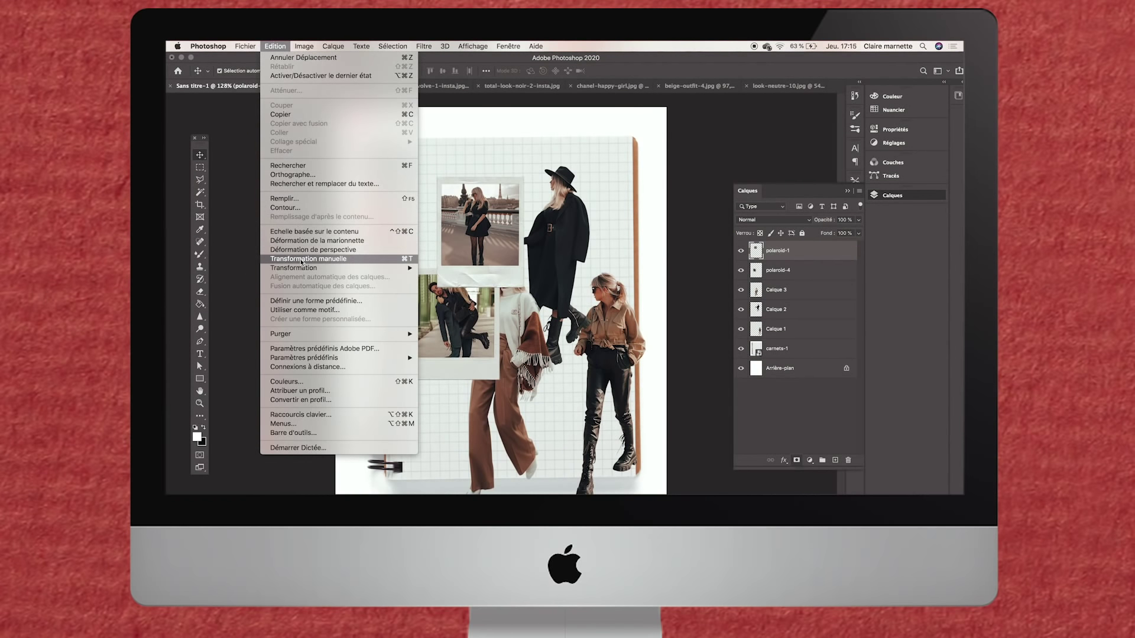
pyautogui.click(301, 260)
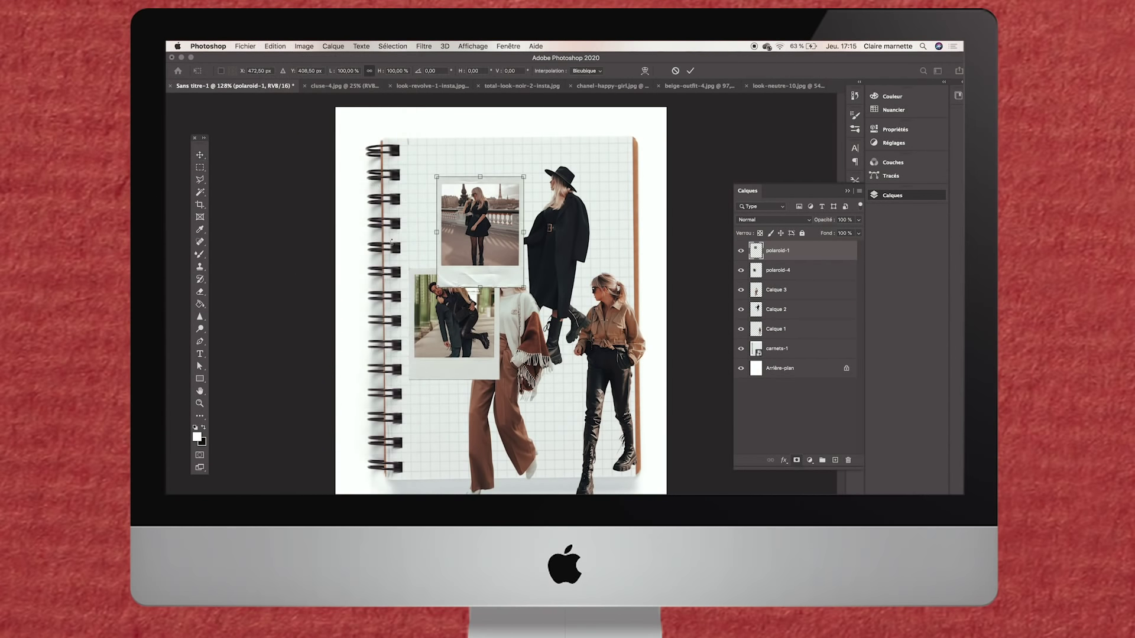
pyautogui.moveTo(517, 166)
pyautogui.mouseDown()
pyautogui.moveTo(477, 157)
pyautogui.moveTo(482, 203)
pyautogui.moveTo(508, 155)
pyautogui.mouseUp()
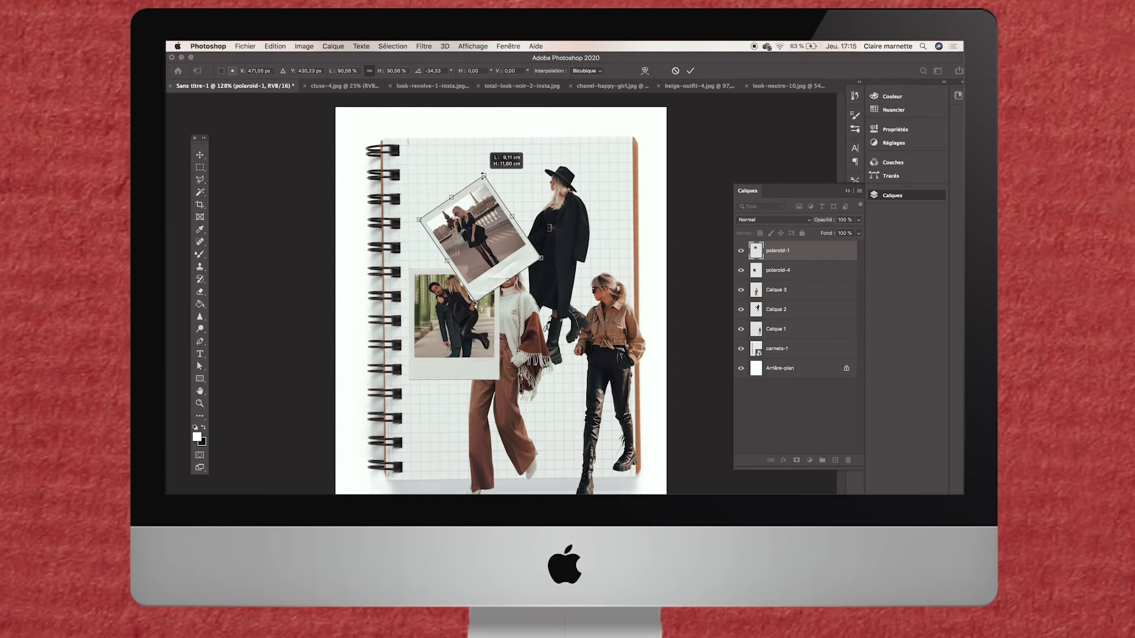
pyautogui.moveTo(559, 239)
pyautogui.mouseDown()
pyautogui.moveTo(556, 260)
pyautogui.moveTo(567, 254)
pyautogui.mouseUp()
pyautogui.moveTo(490, 267); pyautogui.dragTo(463, 250)
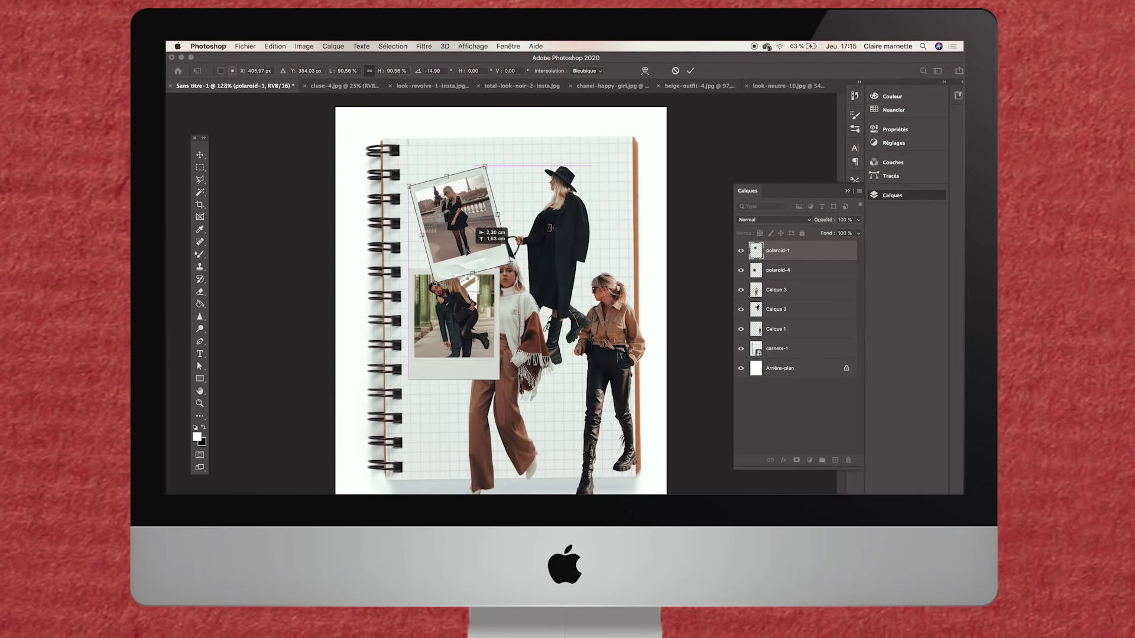
pyautogui.press('Return')
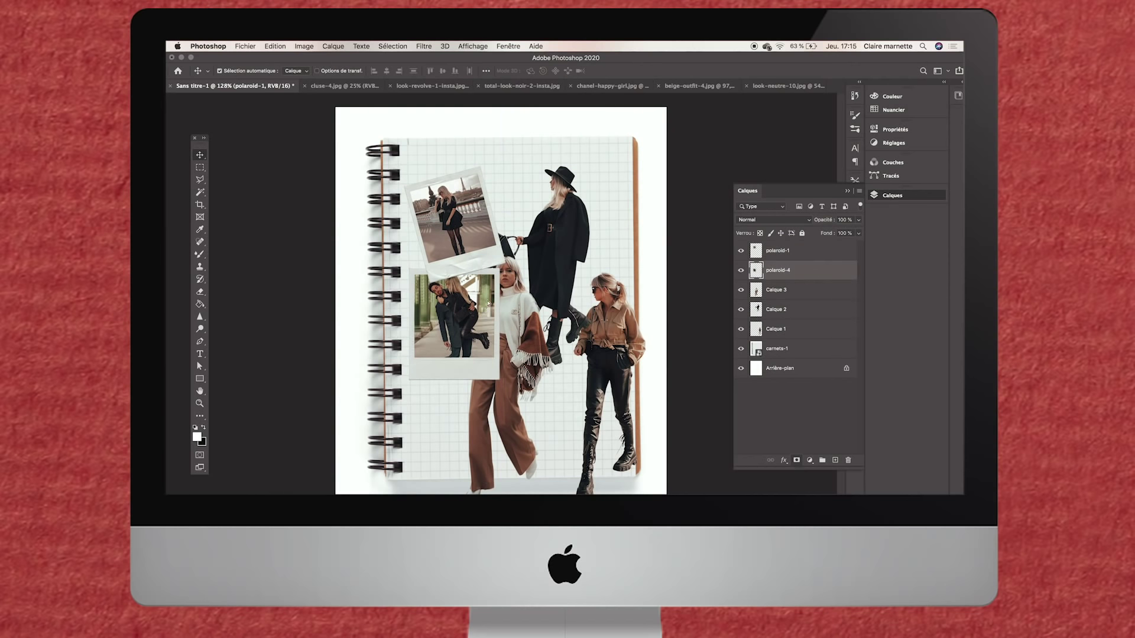
# Rearrange the couple polaroid, the Paris polaroid and the black-coat model, then select Calque 1
pyautogui.moveTo(489, 314); pyautogui.dragTo(506, 273)
pyautogui.moveTo(476, 220); pyautogui.dragTo(479, 192)
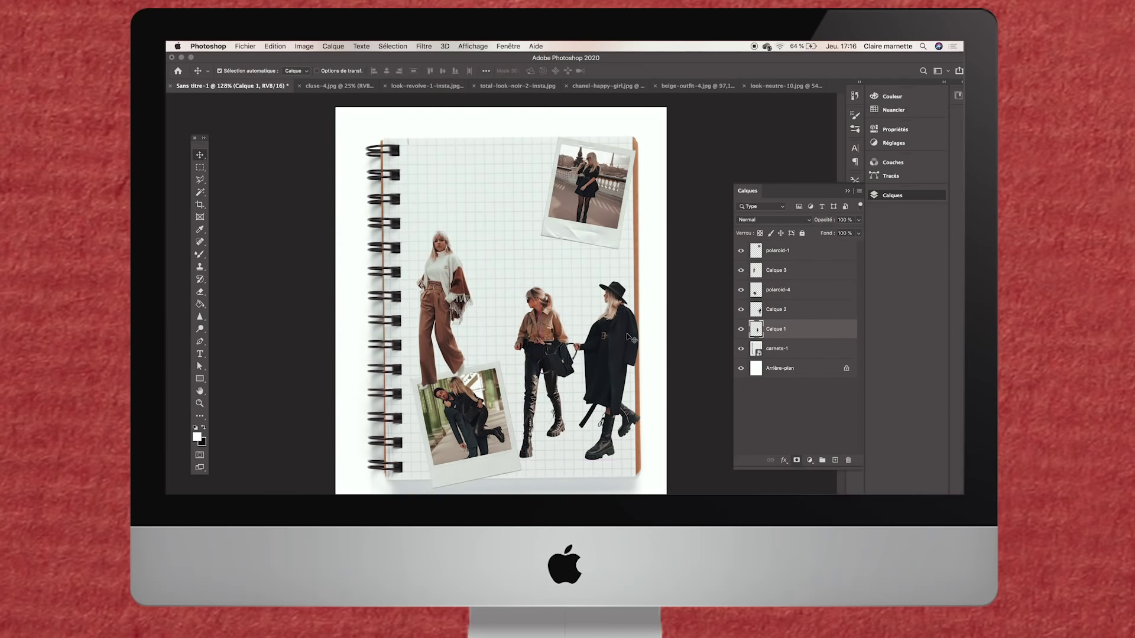
pyautogui.moveTo(630, 339); pyautogui.dragTo(615, 283)
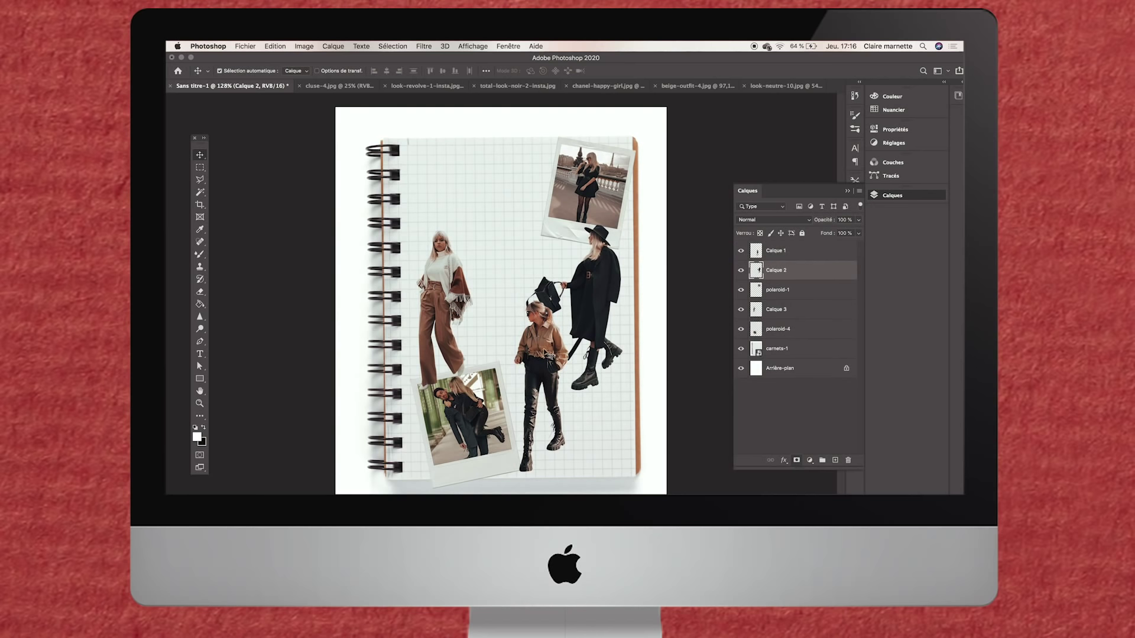
pyautogui.click(545, 353)
pyautogui.click(423, 46)
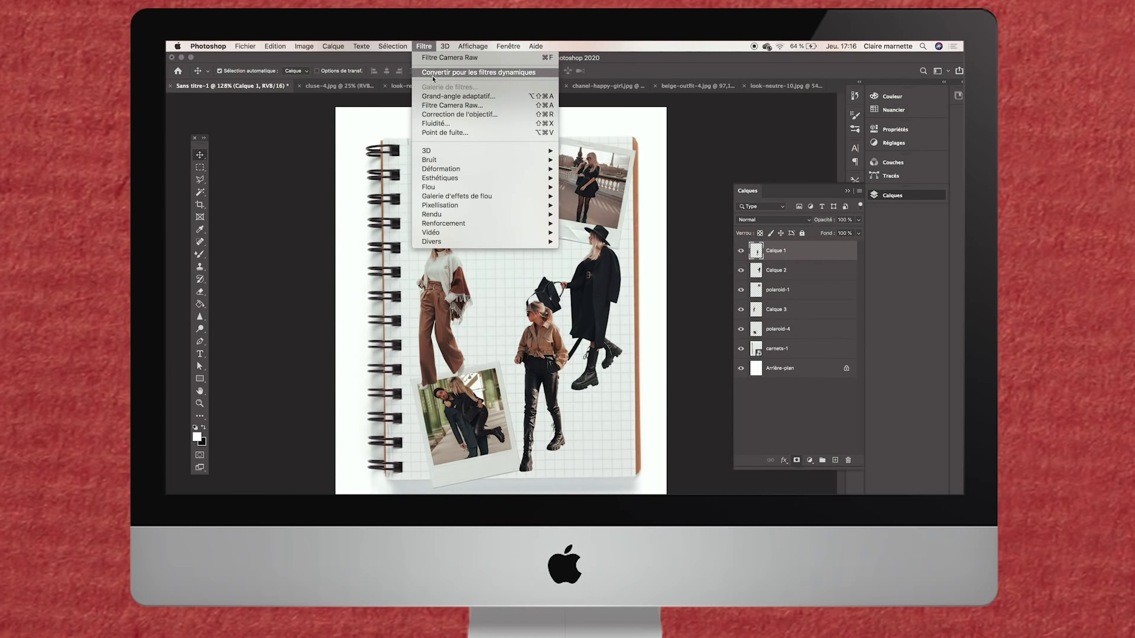
# Convert Calque 1 for smart filters and apply Camera Raw: Température -1, Oranges saturation -13
pyautogui.click(433, 73)
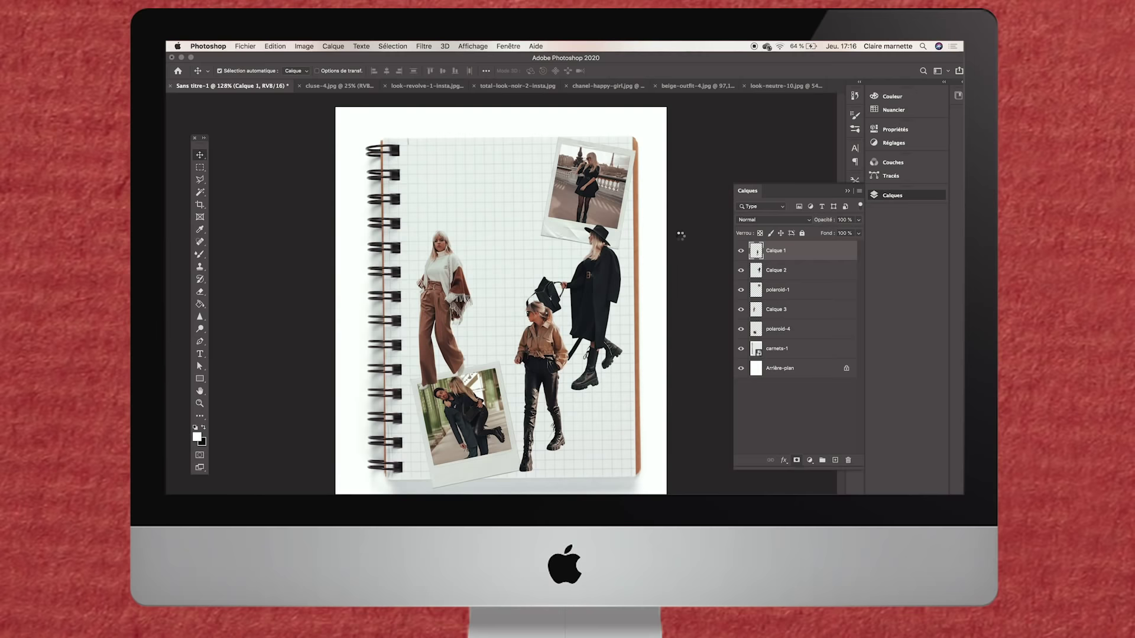
pyautogui.press('super+shift+a')
pyautogui.moveTo(894, 236); pyautogui.dragTo(890, 236)
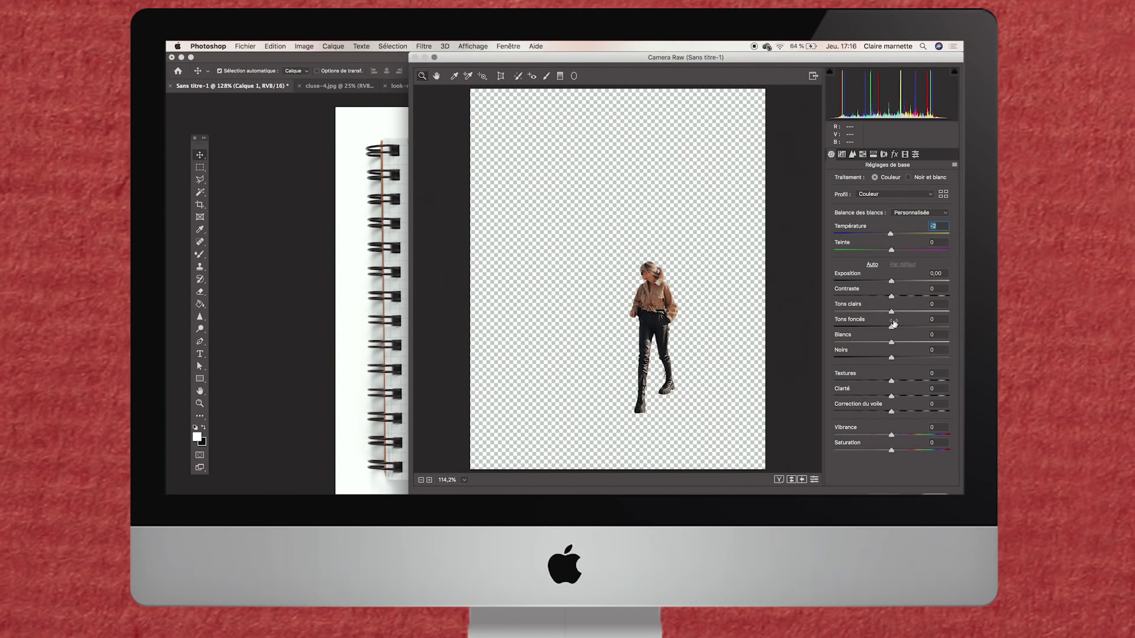
pyautogui.click(862, 154)
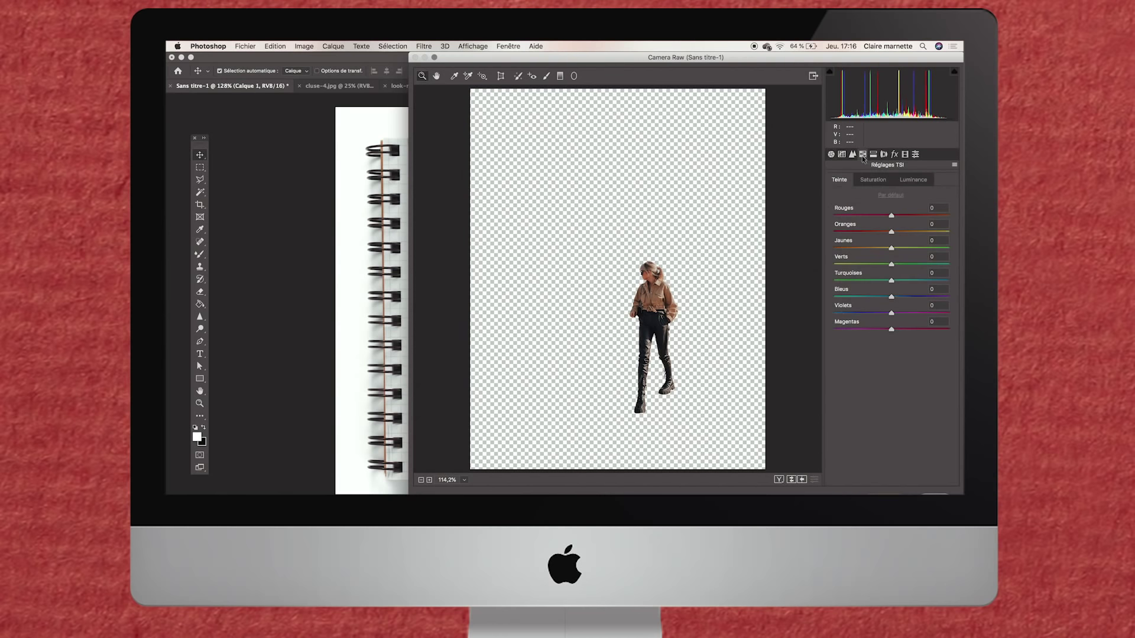
pyautogui.click(862, 154)
pyautogui.click(873, 180)
pyautogui.click(884, 232)
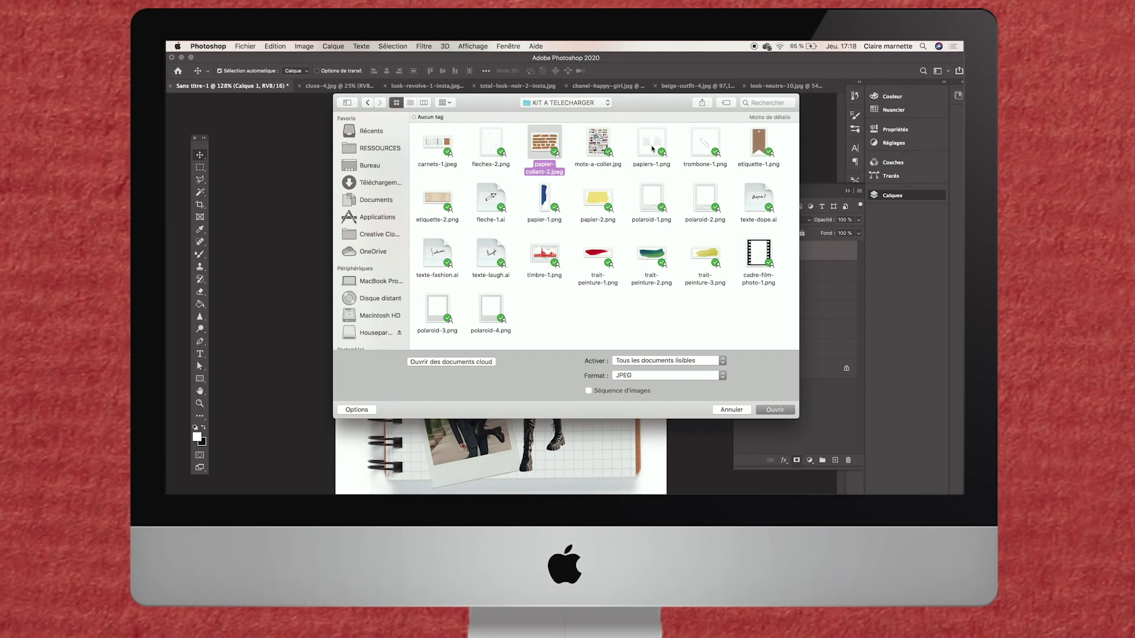
# Add trombone-1.png, papiers-1.png, papier-2.png, texte-laugh.ai and fleches-2.png to the file selection
pyautogui.keyDown('super'); pyautogui.click(704, 142); pyautogui.keyUp('super')
pyautogui.keyDown('super'); pyautogui.click(660, 146); pyautogui.keyUp('super')
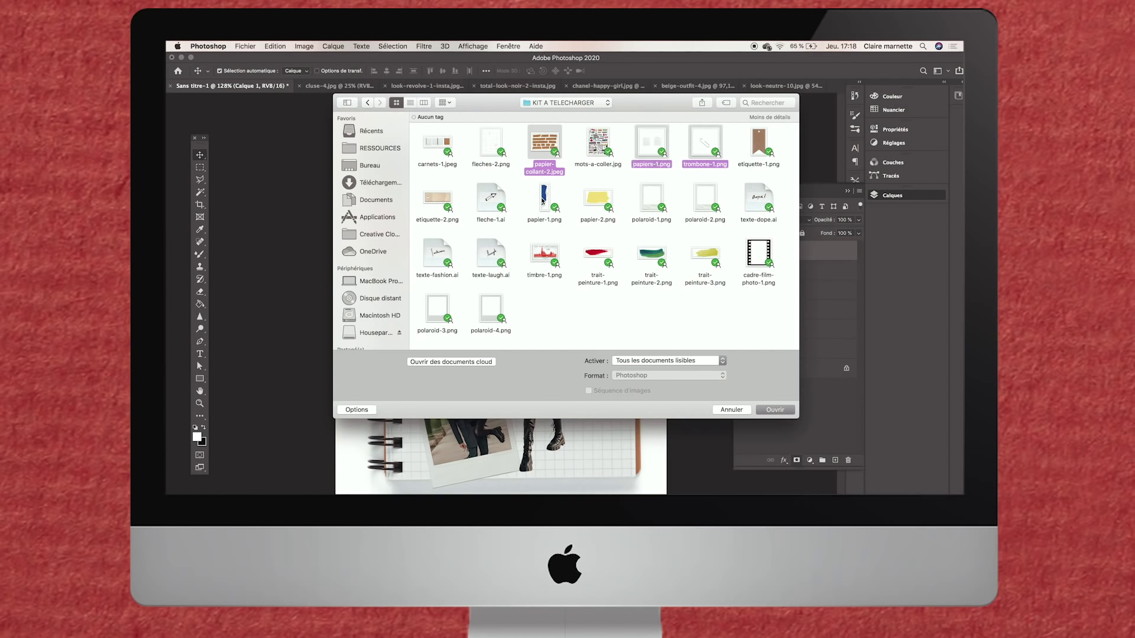
pyautogui.keyDown('super'); pyautogui.click(592, 201); pyautogui.keyUp('super')
pyautogui.keyDown('super'); pyautogui.click(504, 263); pyautogui.keyUp('super')
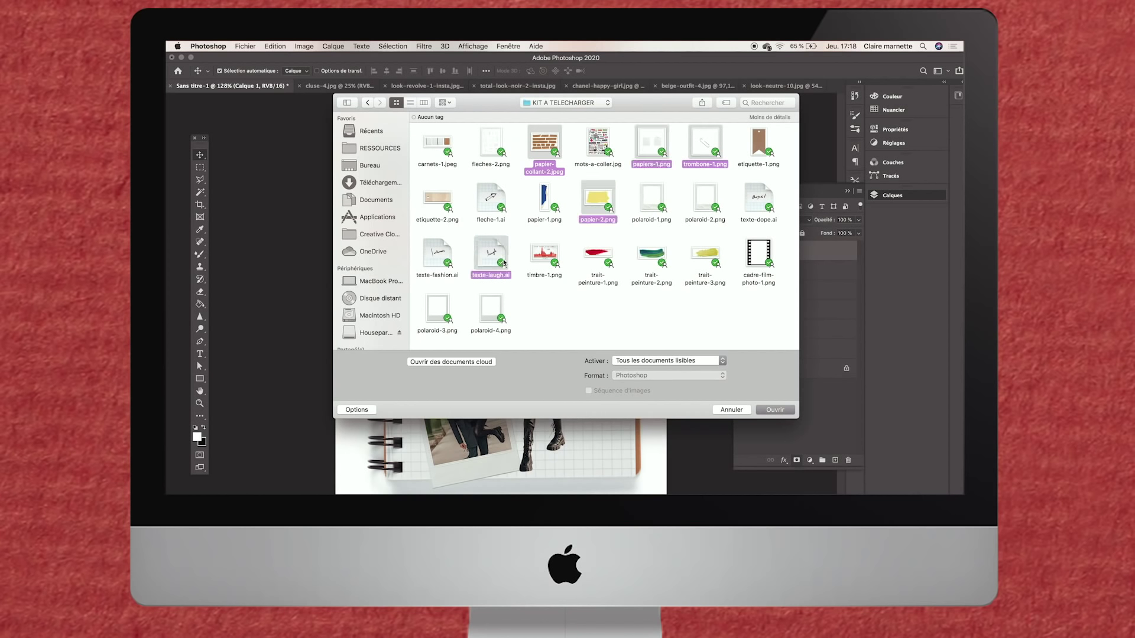
pyautogui.keyDown('super'); pyautogui.click(491, 145); pyautogui.keyUp('super')
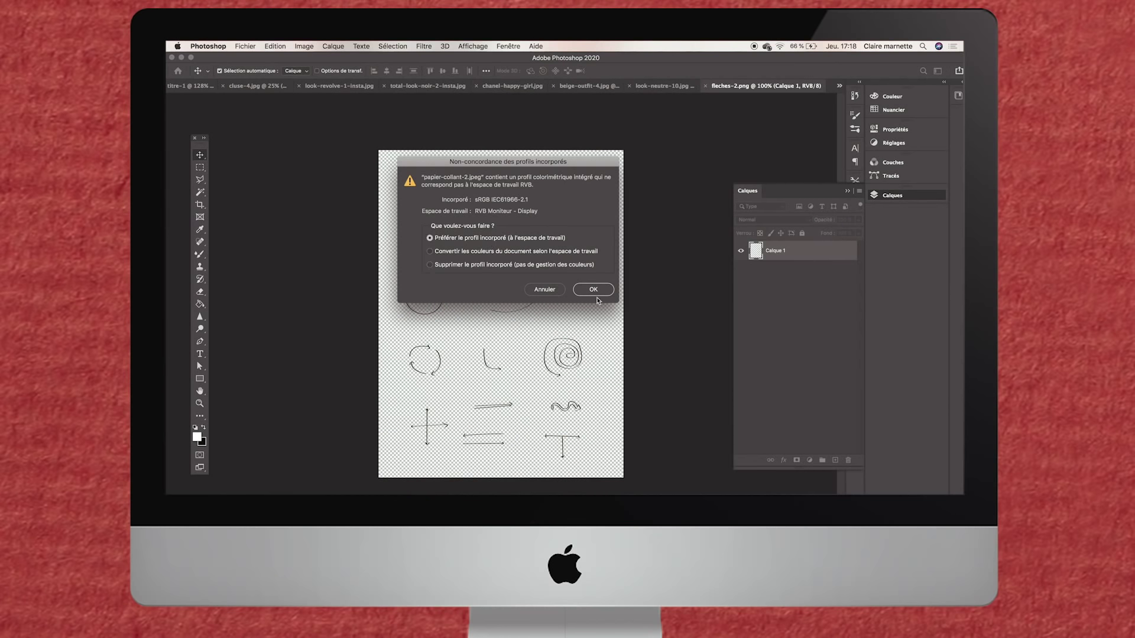
# Keep the embedded profile, then marquee and copy the middle curved arrow on fleches-2.png
pyautogui.click(595, 291)
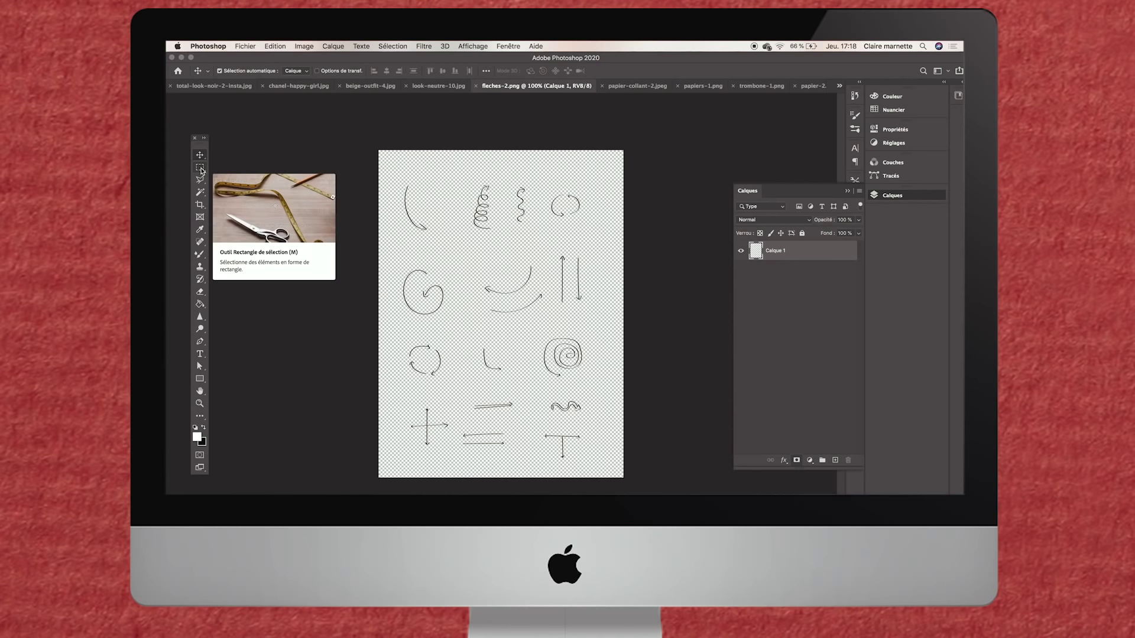
pyautogui.click(200, 169)
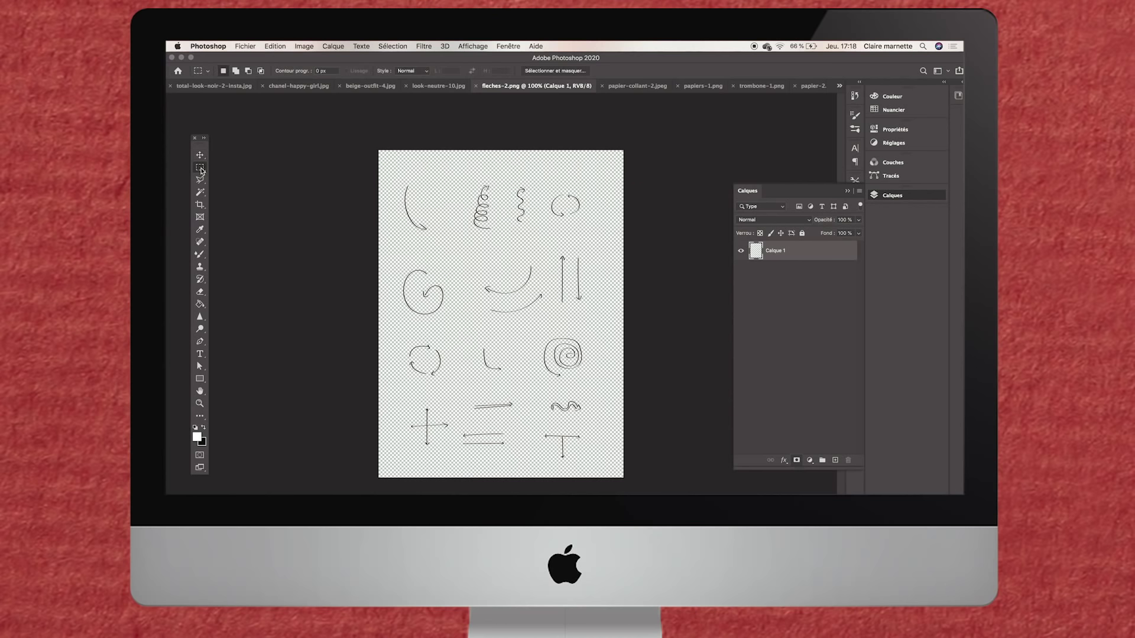
pyautogui.moveTo(474, 250); pyautogui.dragTo(535, 295)
pyautogui.press('super+c')
# Paste the curved arrow into Sans titre-1 and move it onto the first woman's torso
pyautogui.click(840, 86)
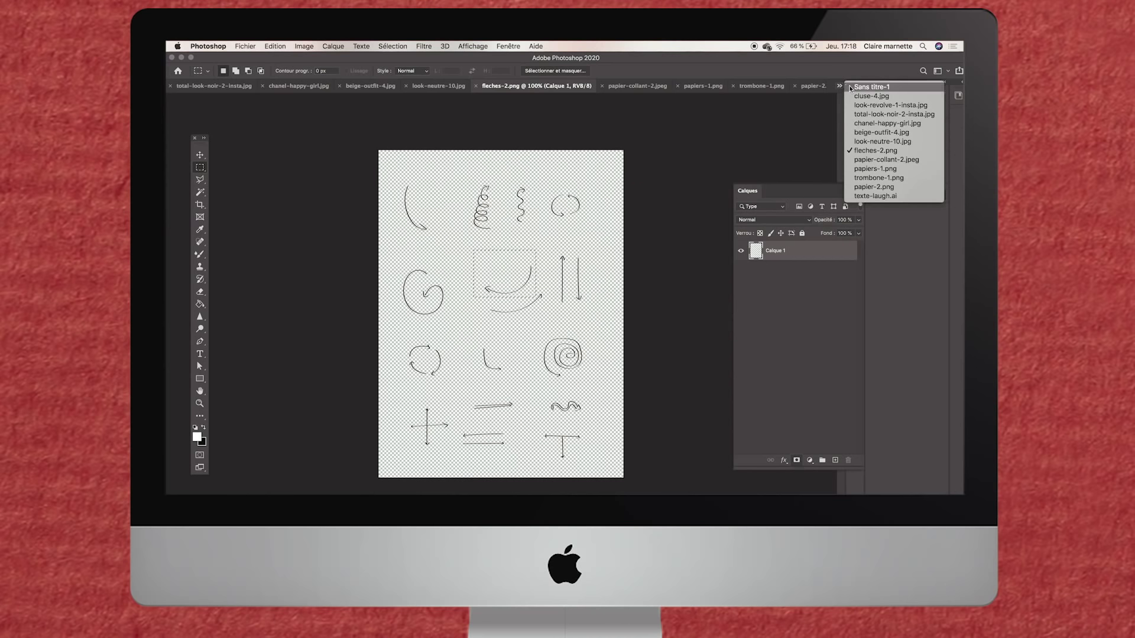
pyautogui.click(875, 90)
pyautogui.press('super+v')
pyautogui.click(201, 155)
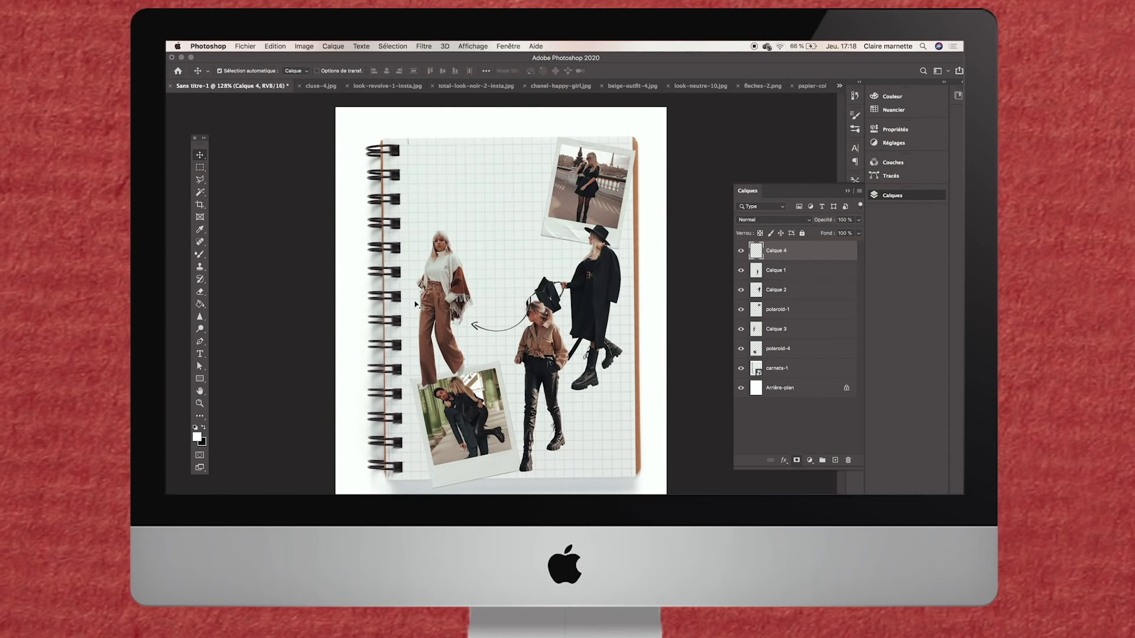
pyautogui.press('super+plus')
pyautogui.moveTo(453, 350); pyautogui.dragTo(391, 253)
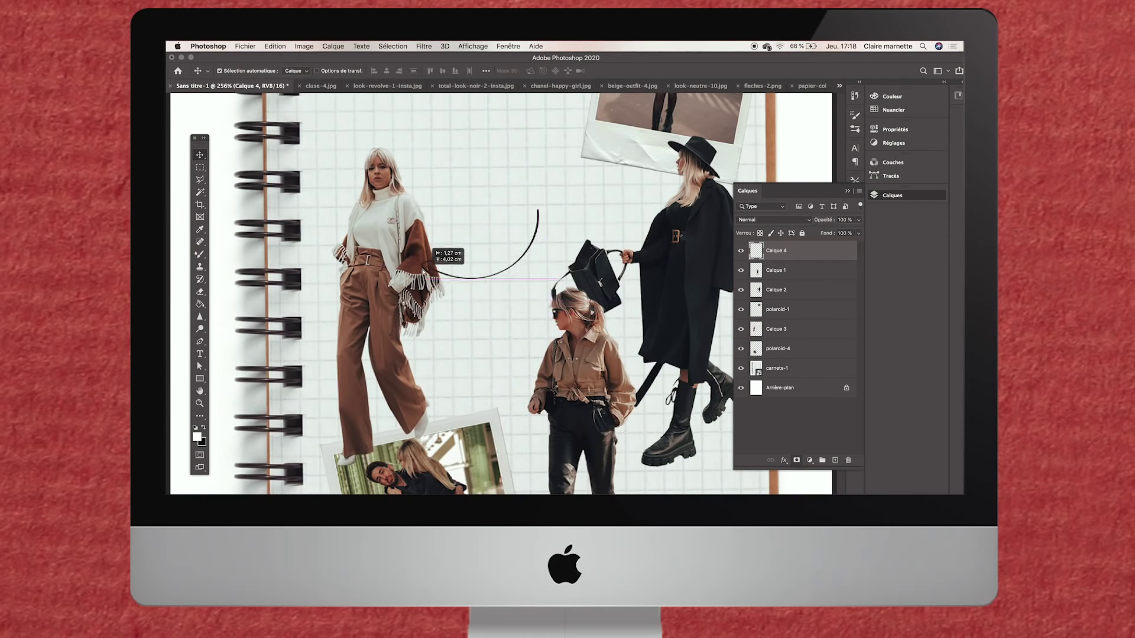
# Shrink and flip the arrow horizontally, then rotate it from the polaroid toward the woman in black
pyautogui.press('super+t')
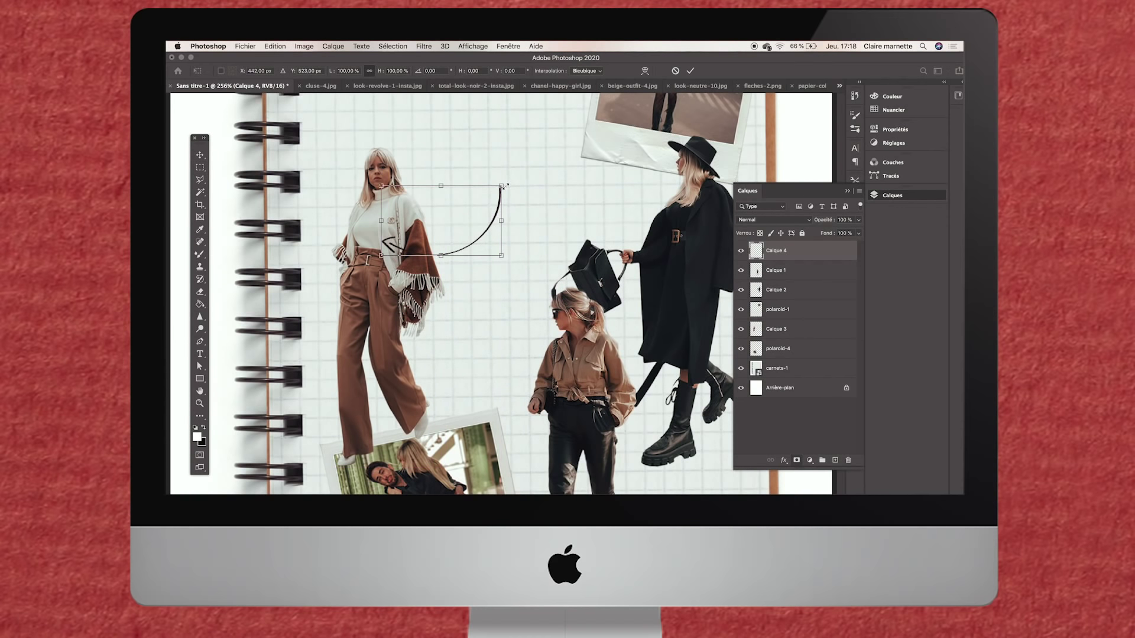
pyautogui.moveTo(504, 186)
pyautogui.mouseDown()
pyautogui.moveTo(483, 195)
pyautogui.moveTo(451, 156)
pyautogui.mouseUp()
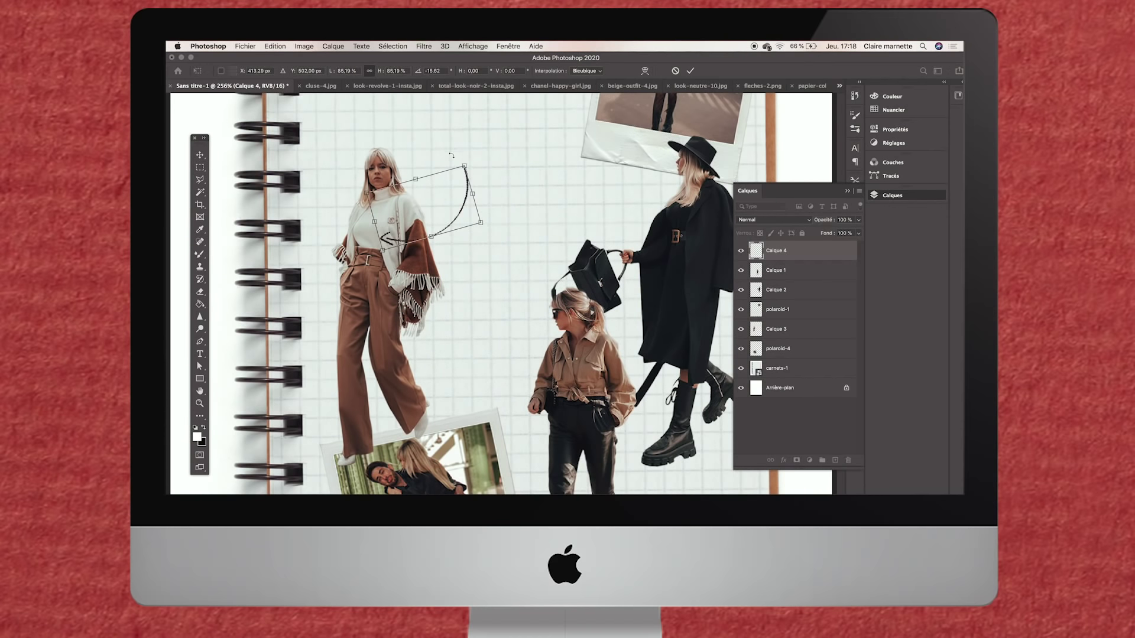
pyautogui.rightClick(444, 203)
pyautogui.click(476, 363)
pyautogui.moveTo(441, 217)
pyautogui.mouseDown()
pyautogui.moveTo(486, 224)
pyautogui.moveTo(603, 189)
pyautogui.mouseUp()
pyautogui.moveTo(656, 219); pyautogui.dragTo(638, 236)
pyautogui.moveTo(602, 178); pyautogui.dragTo(691, 159)
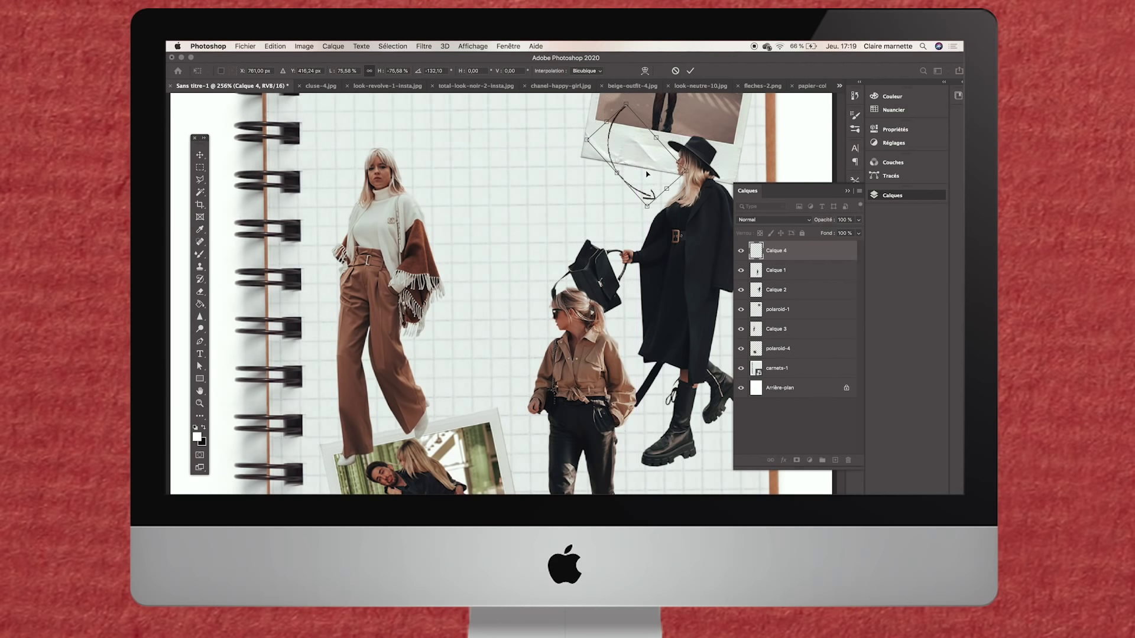
pyautogui.press('Return')
pyautogui.press('super+0')
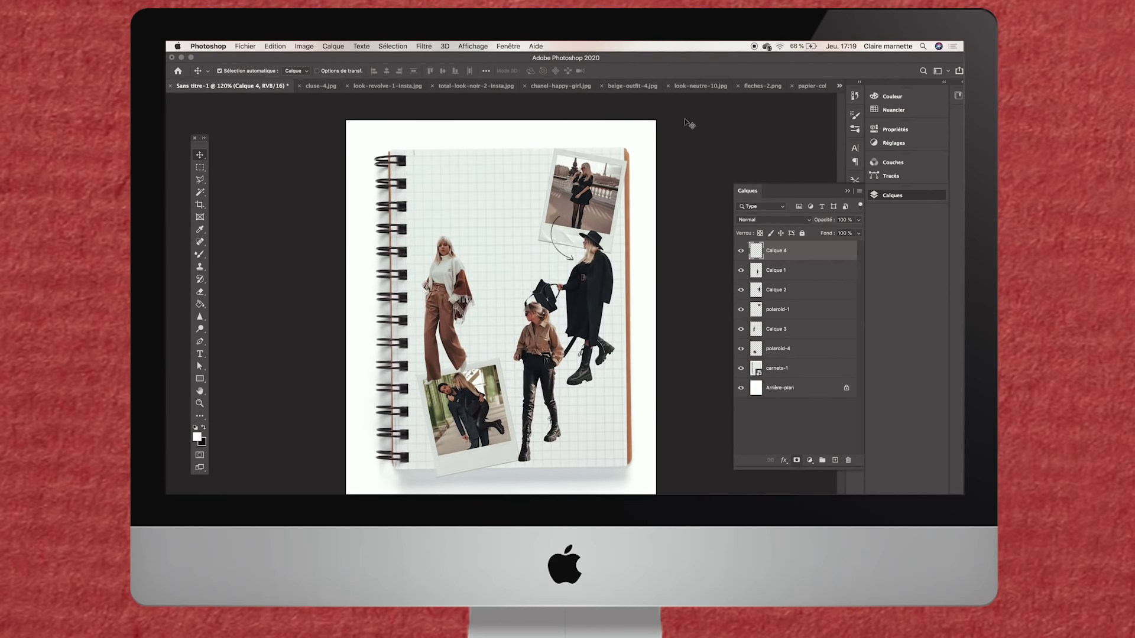
# Add an &OtherStories caption beside the handbag in the oliver quin script font at a larger size
pyautogui.click(763, 85)
pyautogui.moveTo(522, 305); pyautogui.dragTo(579, 328)
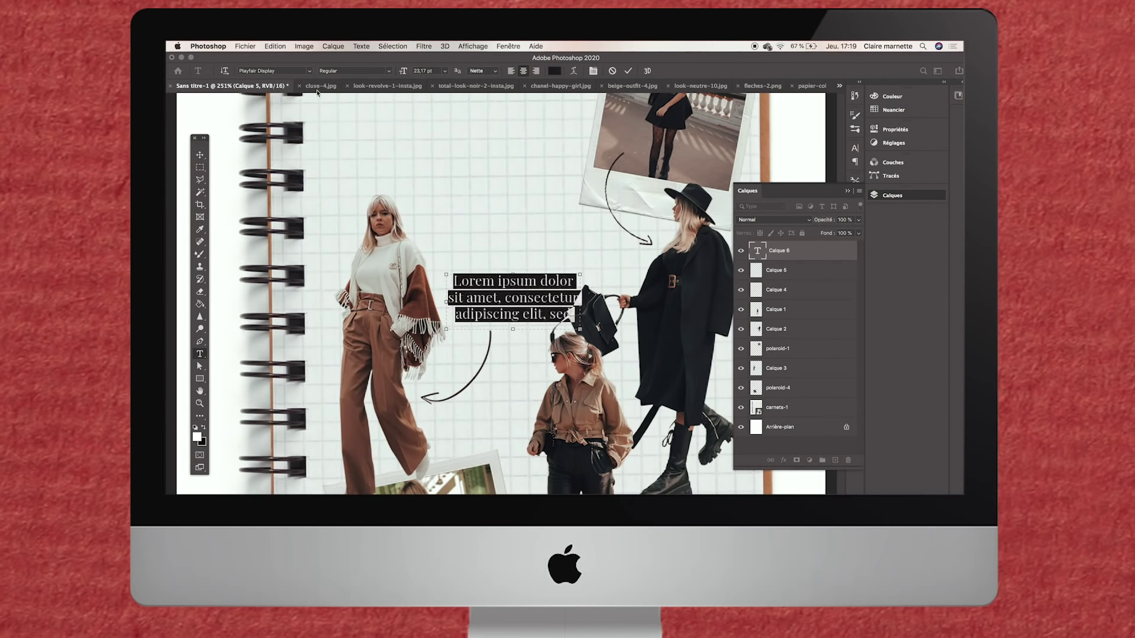
pyautogui.click(306, 73)
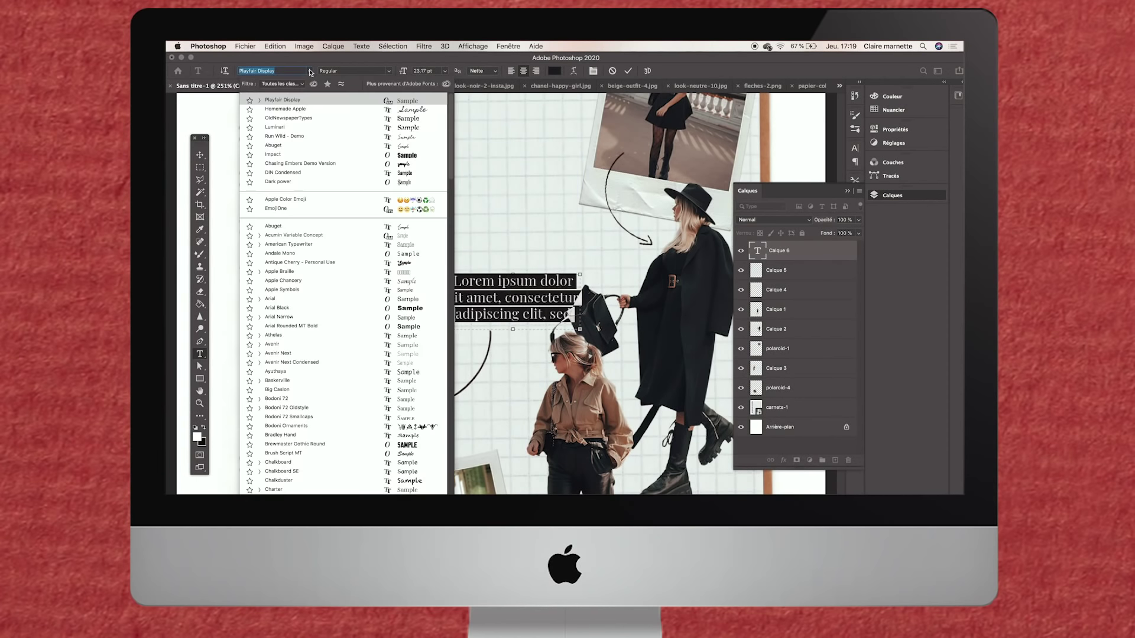
pyautogui.click(357, 113)
pyautogui.click(307, 73)
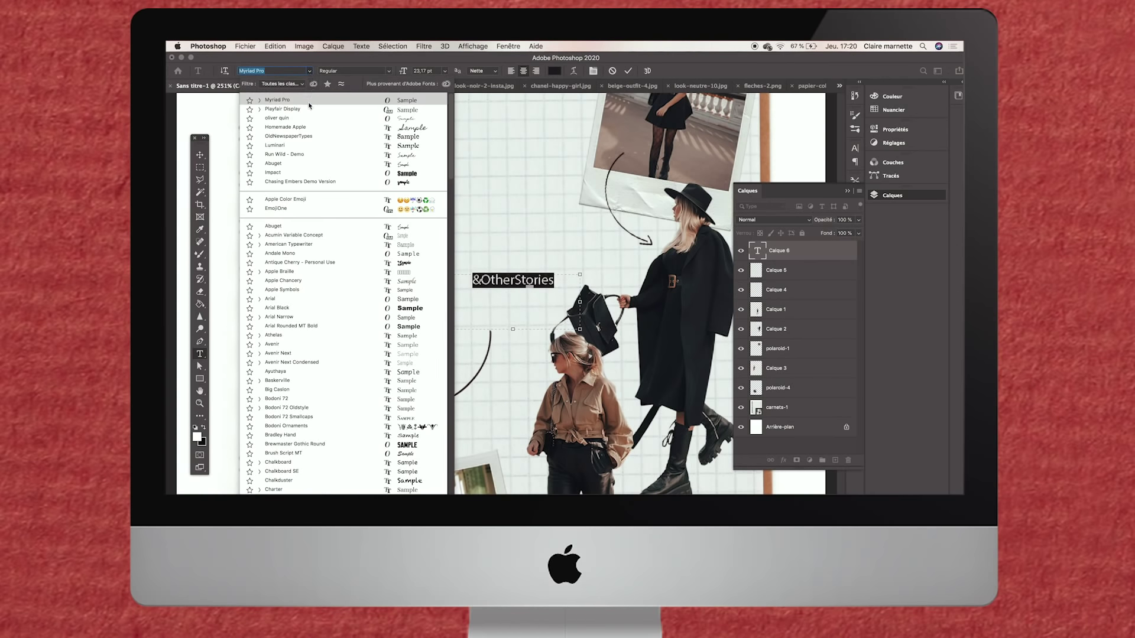
pyautogui.click(303, 122)
pyautogui.click(443, 72)
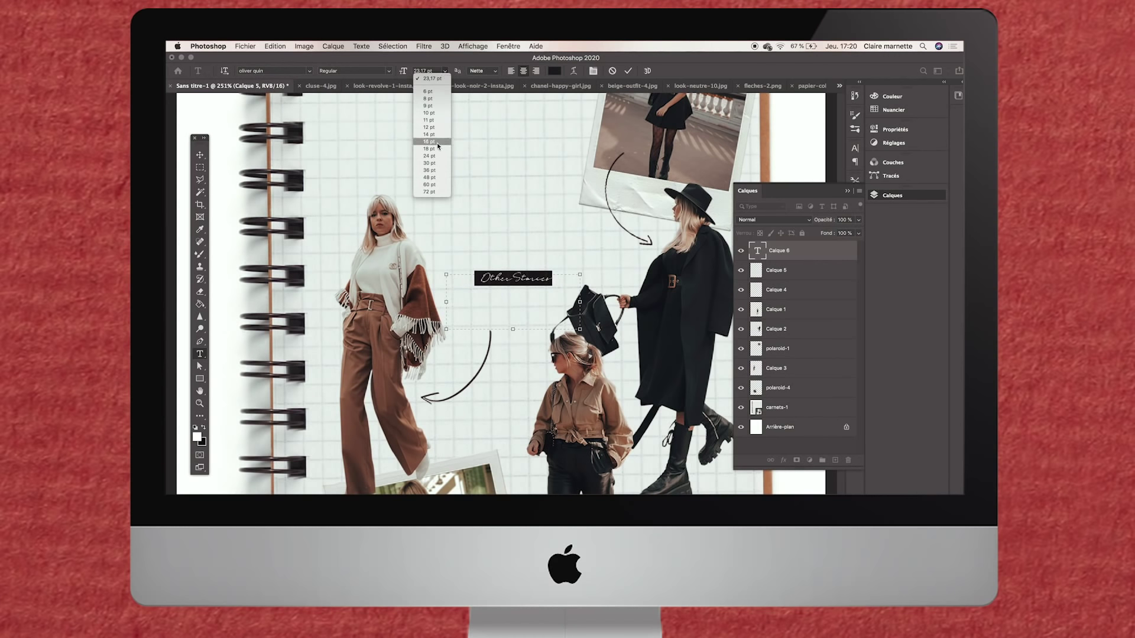
pyautogui.click(429, 167)
pyautogui.click(200, 154)
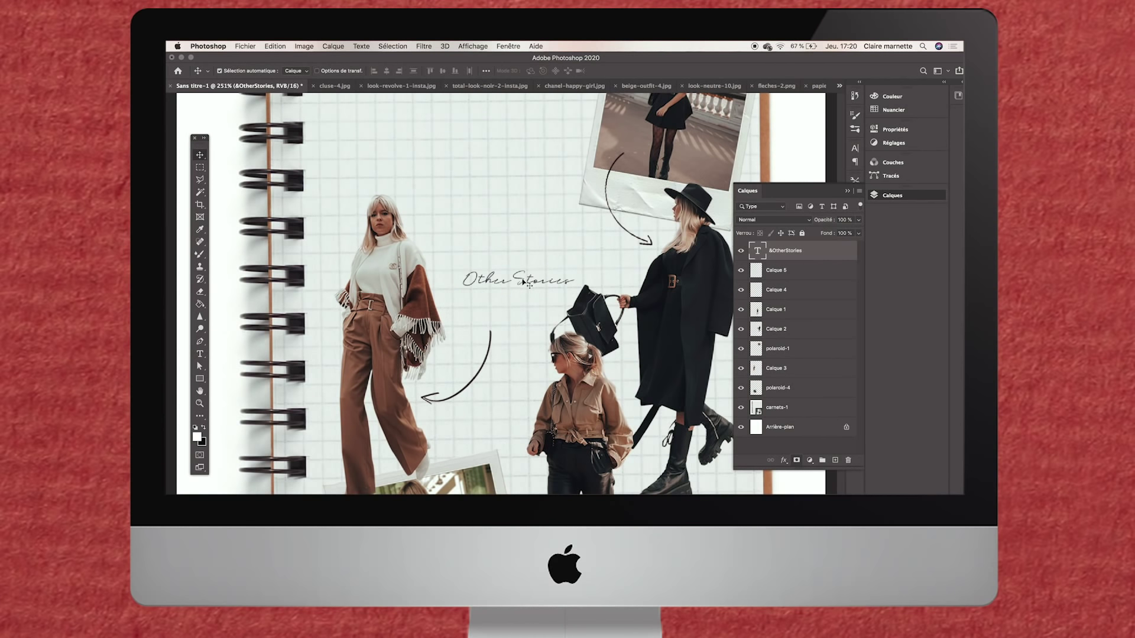
pyautogui.moveTo(521, 286); pyautogui.dragTo(507, 313)
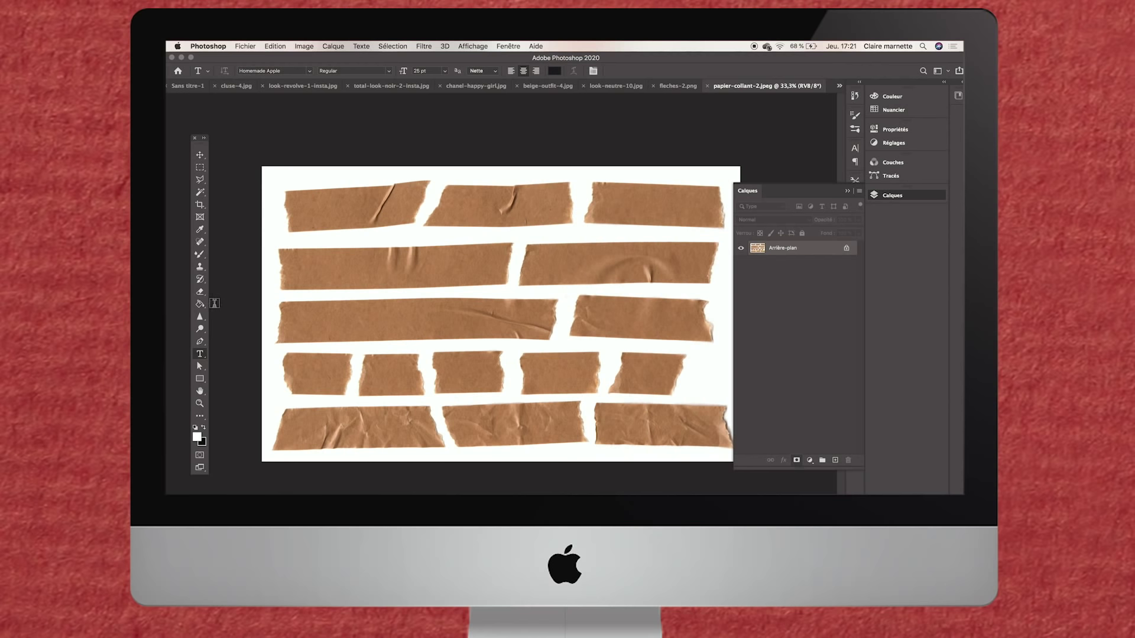
# Erase the white background around the papier-collant-2 tape strips with the Magic Eraser
pyautogui.moveTo(201, 292); pyautogui.dragTo(221, 311)
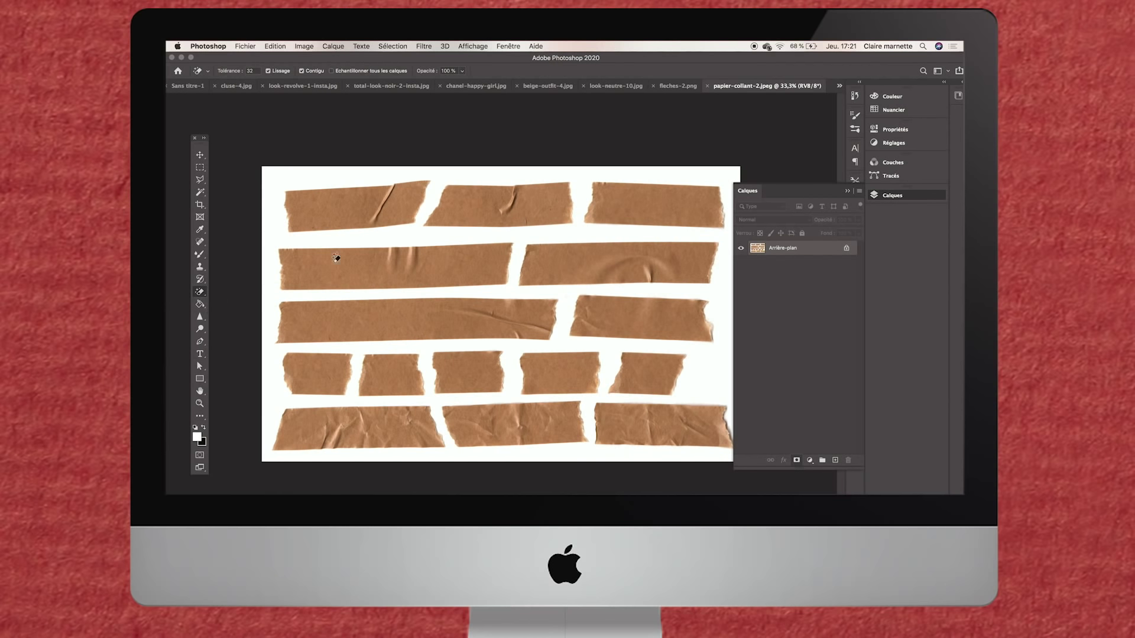
pyautogui.click(392, 236)
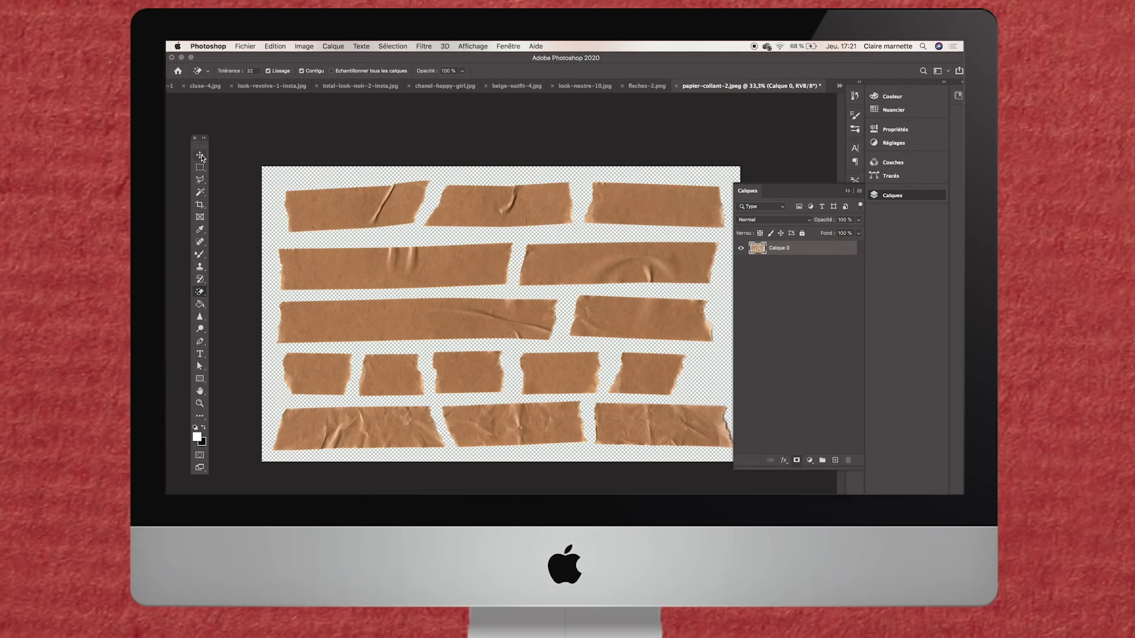
pyautogui.click(200, 180)
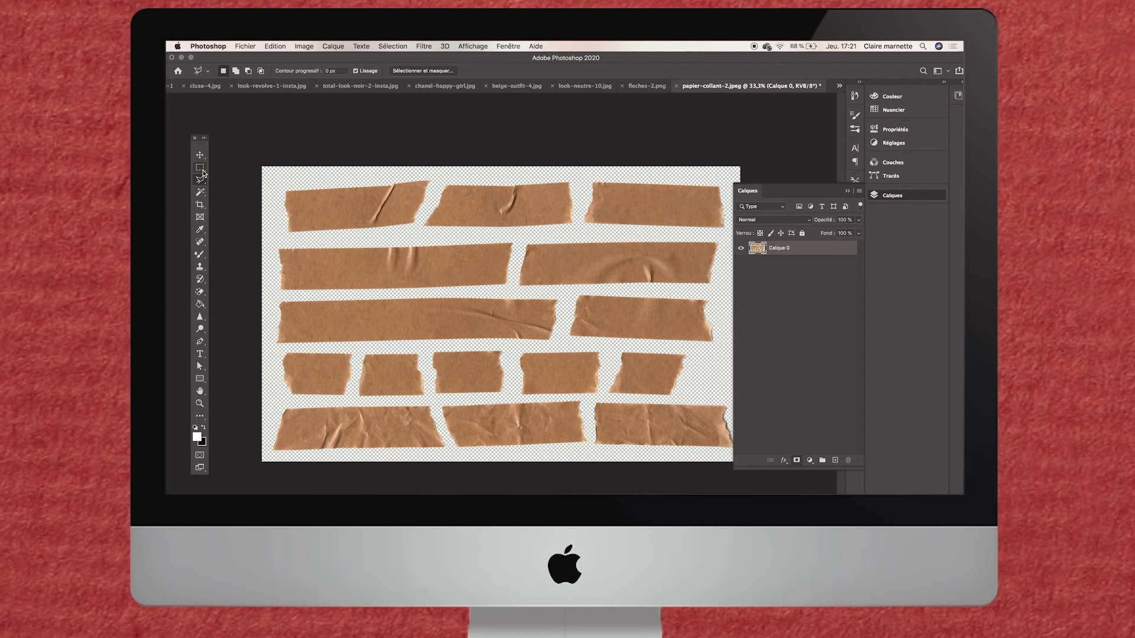
pyautogui.click(201, 169)
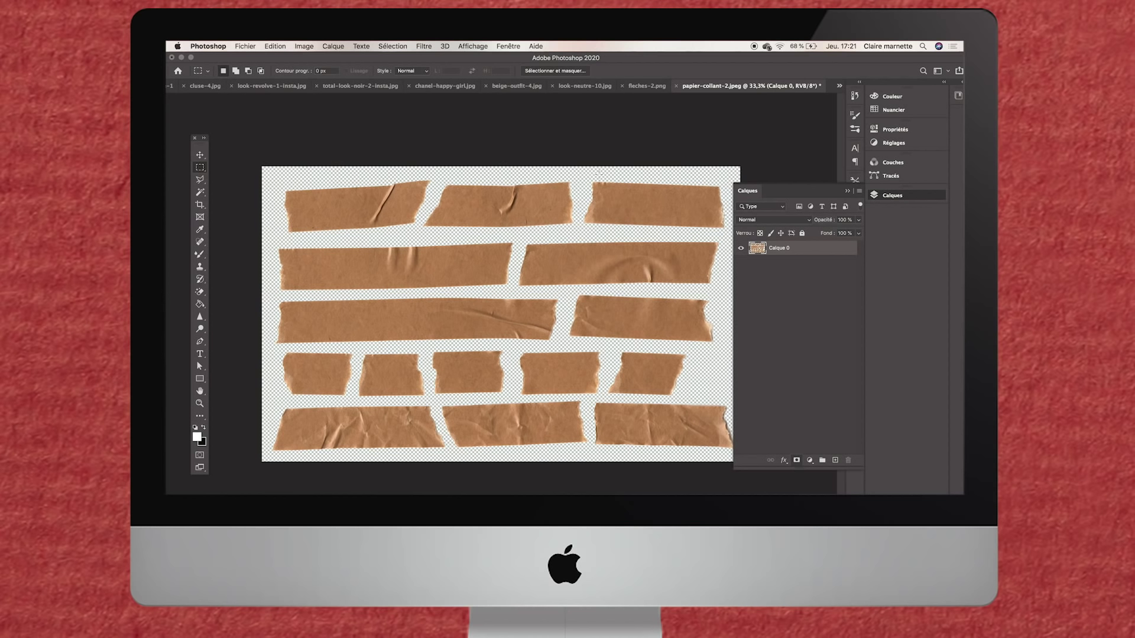
# Paste the top-right tape strip onto the lower polaroid, scaled down and layered beneath the models
pyautogui.moveTo(582, 173); pyautogui.dragTo(739, 234)
pyautogui.hotkey('ctrl', 'c')
pyautogui.hotkey('ctrl', 'Tab')
pyautogui.hotkey('ctrl', 'v')
pyautogui.hotkey('ctrl', 't')
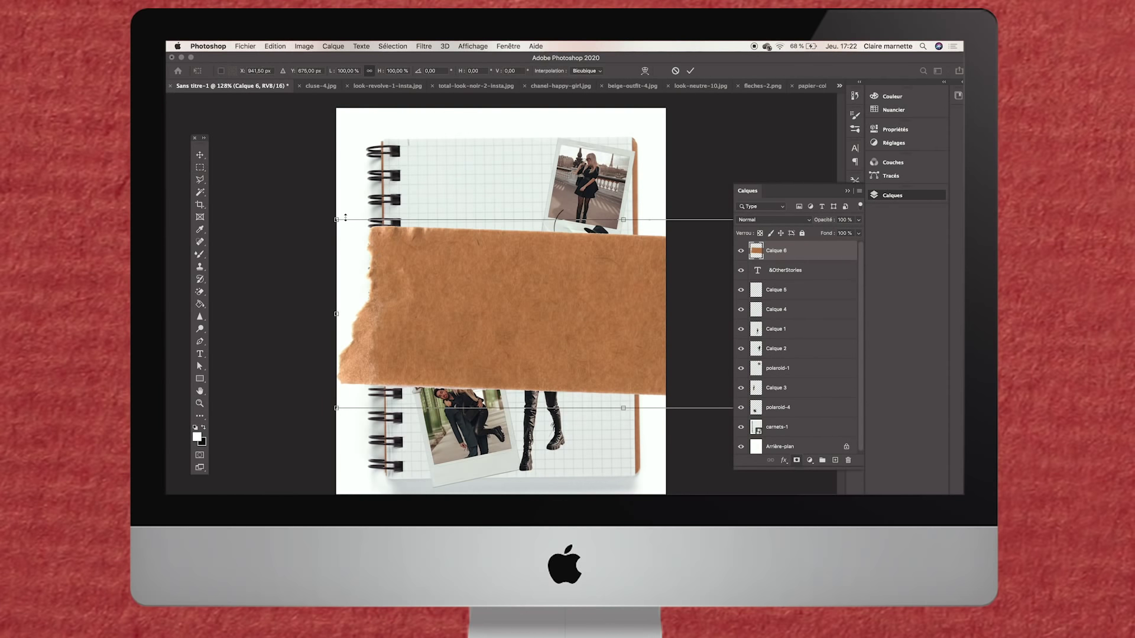
pyautogui.moveTo(346, 217)
pyautogui.mouseDown()
pyautogui.moveTo(656, 364)
pyautogui.moveTo(344, 270)
pyautogui.moveTo(585, 353)
pyautogui.moveTo(459, 370)
pyautogui.mouseUp()
pyautogui.press('Return')
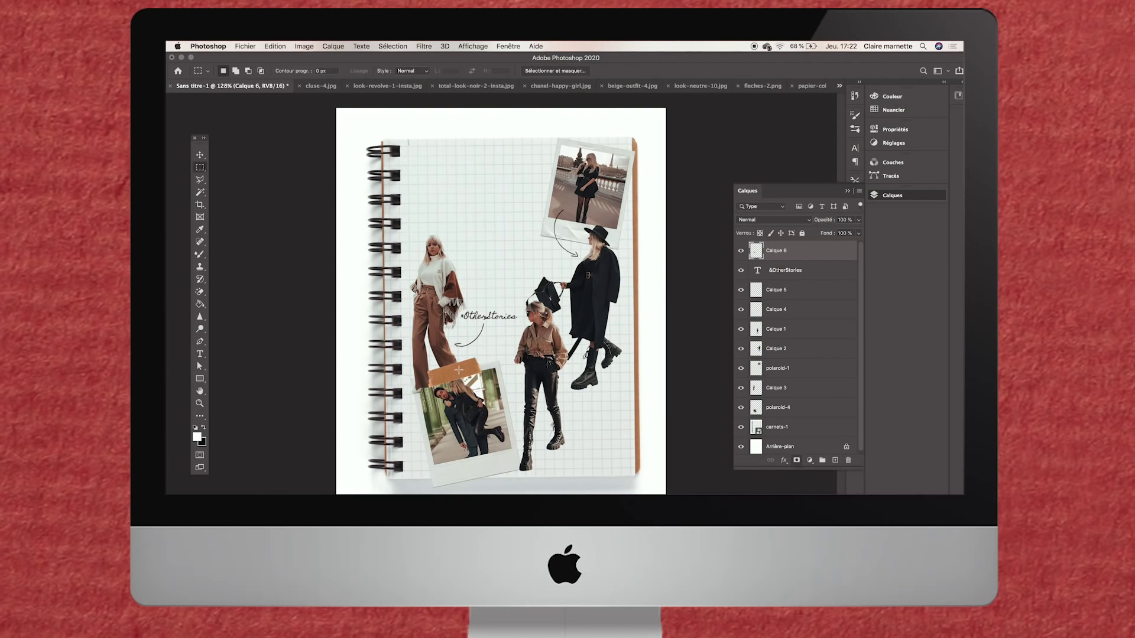
pyautogui.moveTo(790, 253)
pyautogui.mouseDown()
pyautogui.moveTo(809, 289)
pyautogui.moveTo(791, 399)
pyautogui.mouseUp()
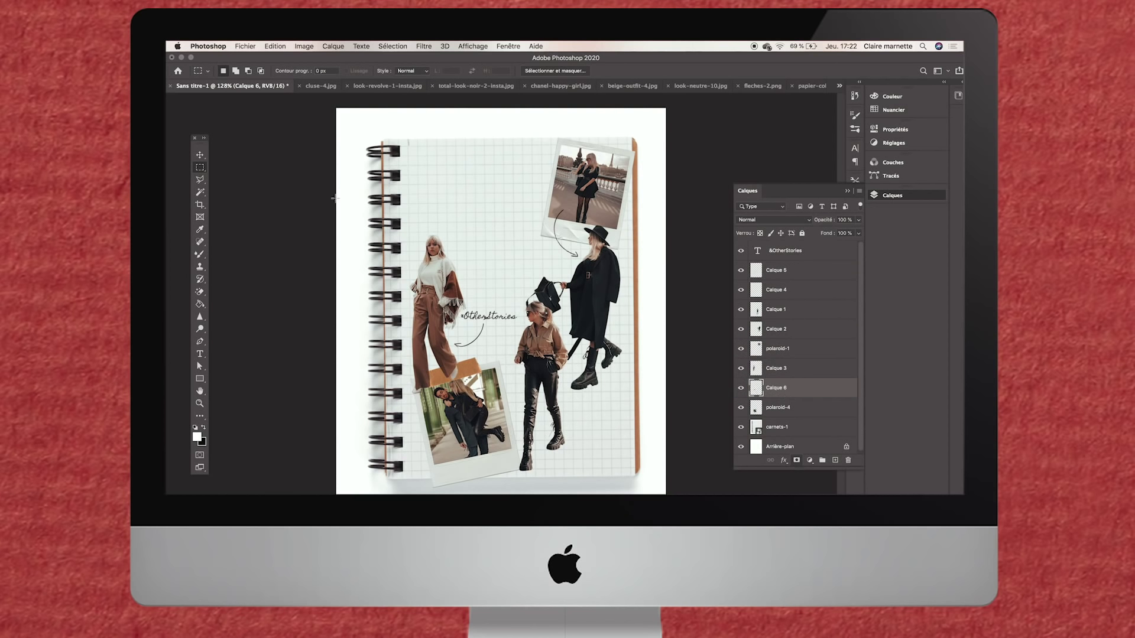
pyautogui.click(200, 155)
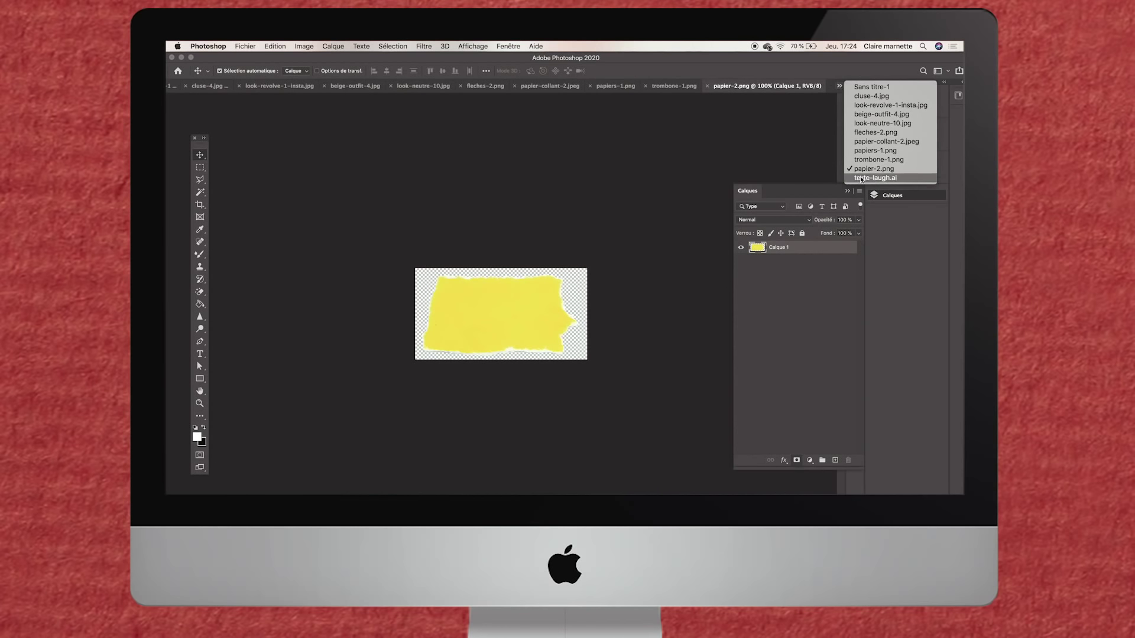
# Paste the yellow torn paper behind the black-coat model, shrunk to about half and turned upright
pyautogui.click(684, 160)
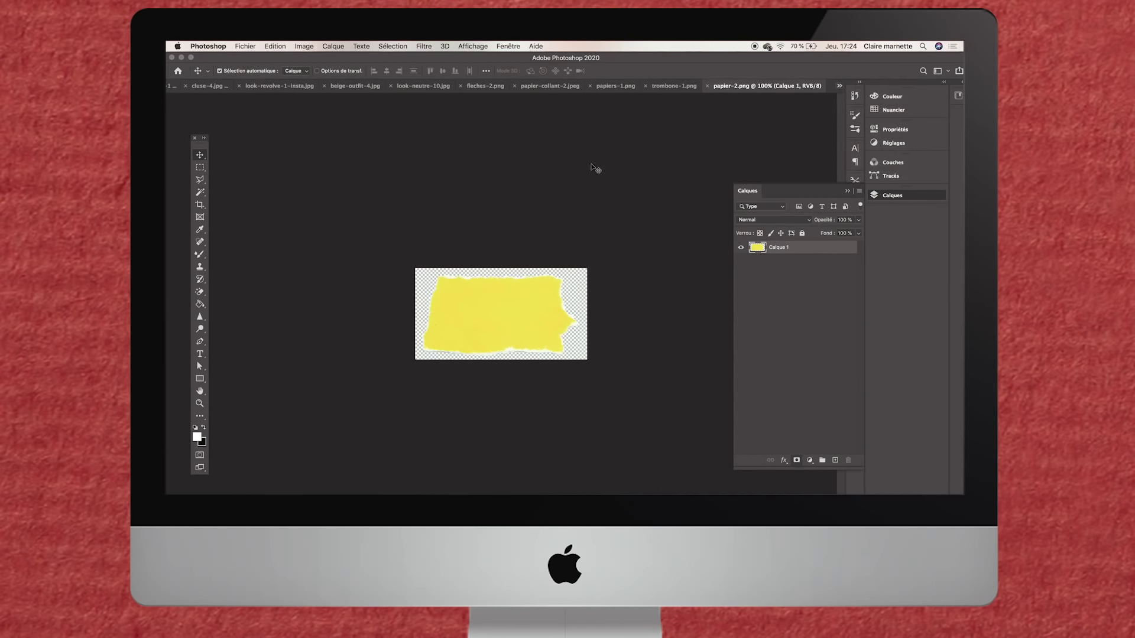
pyautogui.click(200, 167)
pyautogui.moveTo(342, 236); pyautogui.dragTo(620, 397)
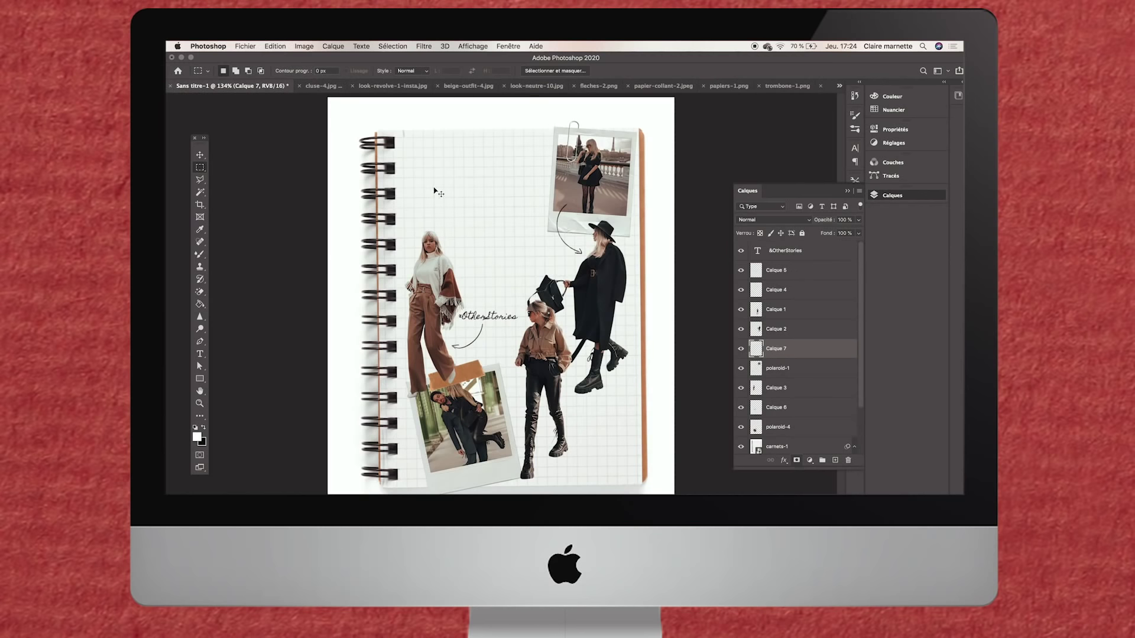
pyautogui.hotkey('ctrl', 'v')
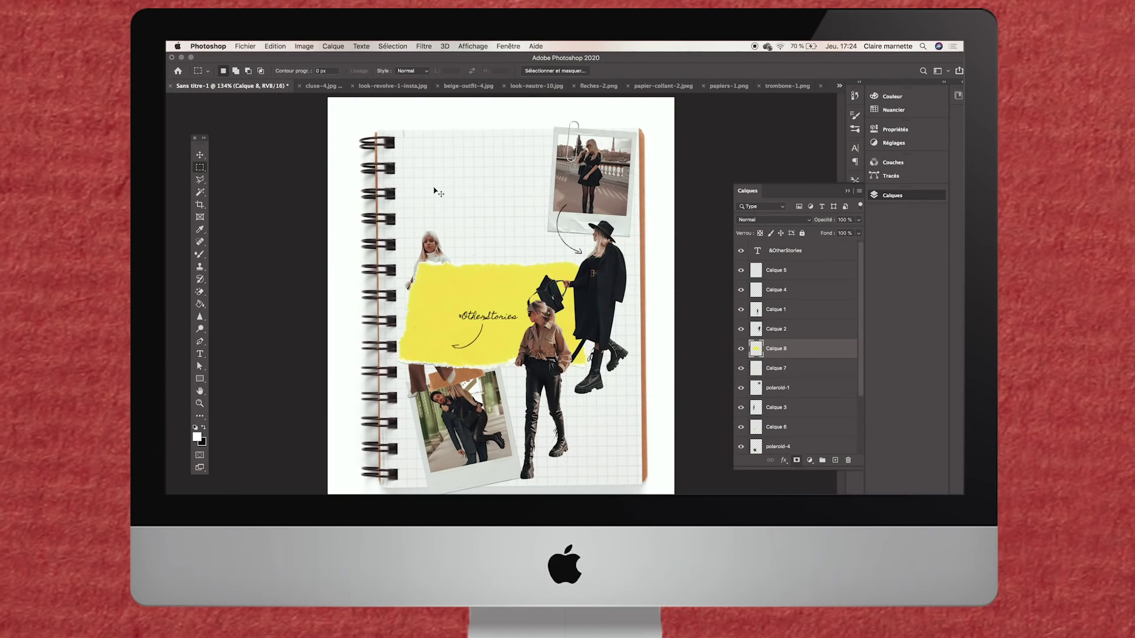
pyautogui.hotkey('ctrl', 't')
pyautogui.moveTo(606, 256); pyautogui.dragTo(496, 317)
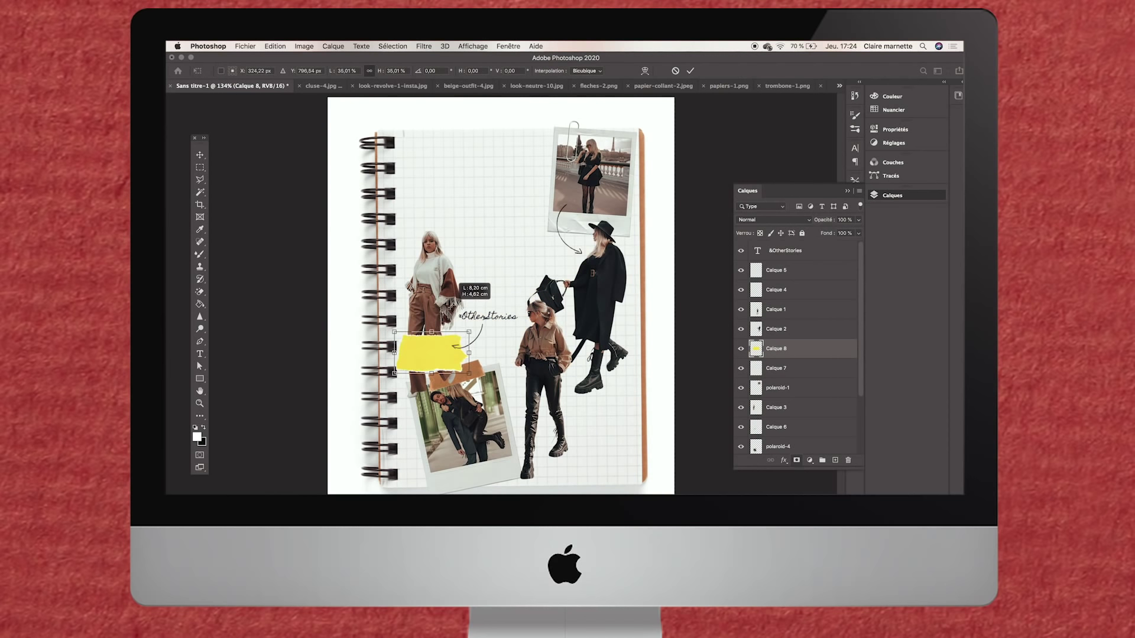
pyautogui.moveTo(442, 342); pyautogui.dragTo(563, 303)
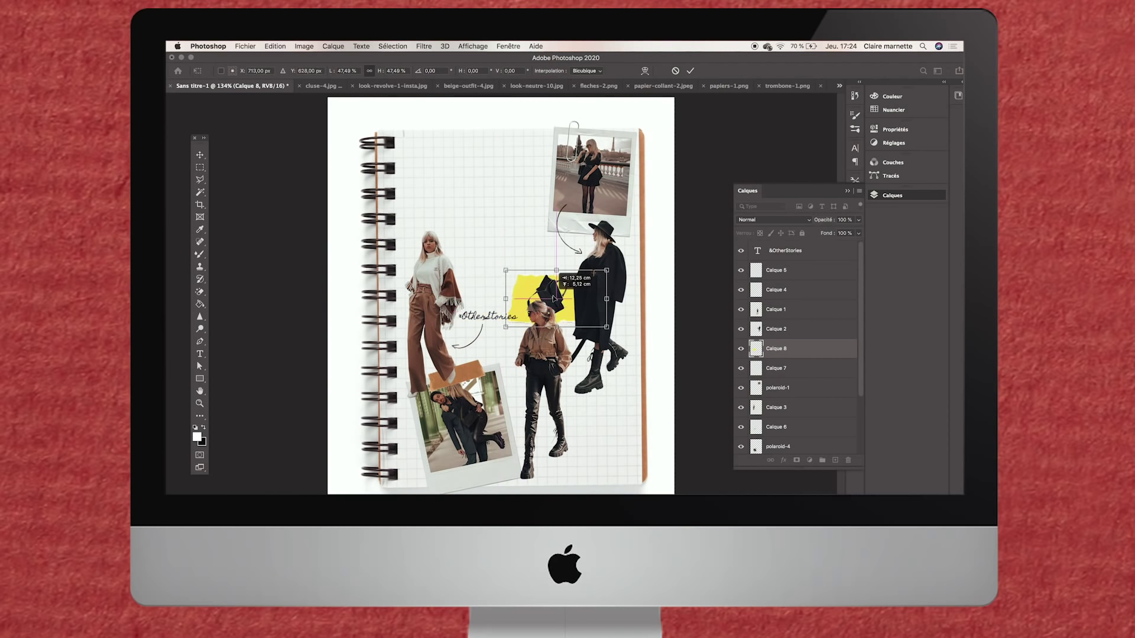
pyautogui.moveTo(617, 269)
pyautogui.mouseDown()
pyautogui.moveTo(623, 346)
pyautogui.moveTo(587, 339)
pyautogui.moveTo(651, 417)
pyautogui.mouseUp()
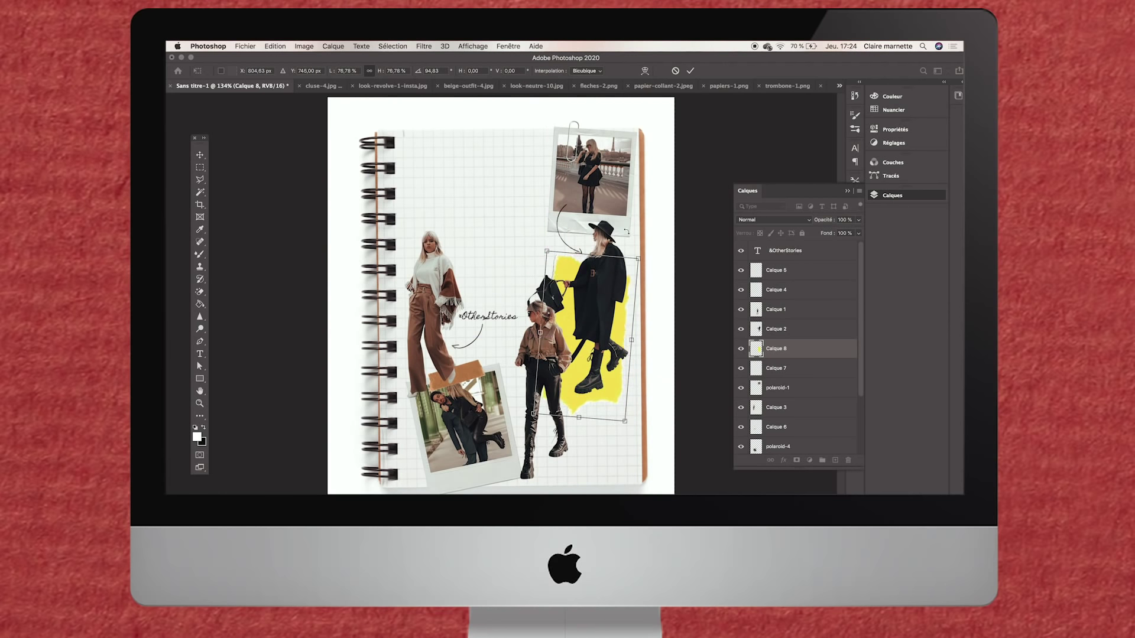
pyautogui.press('Return')
pyautogui.click(305, 46)
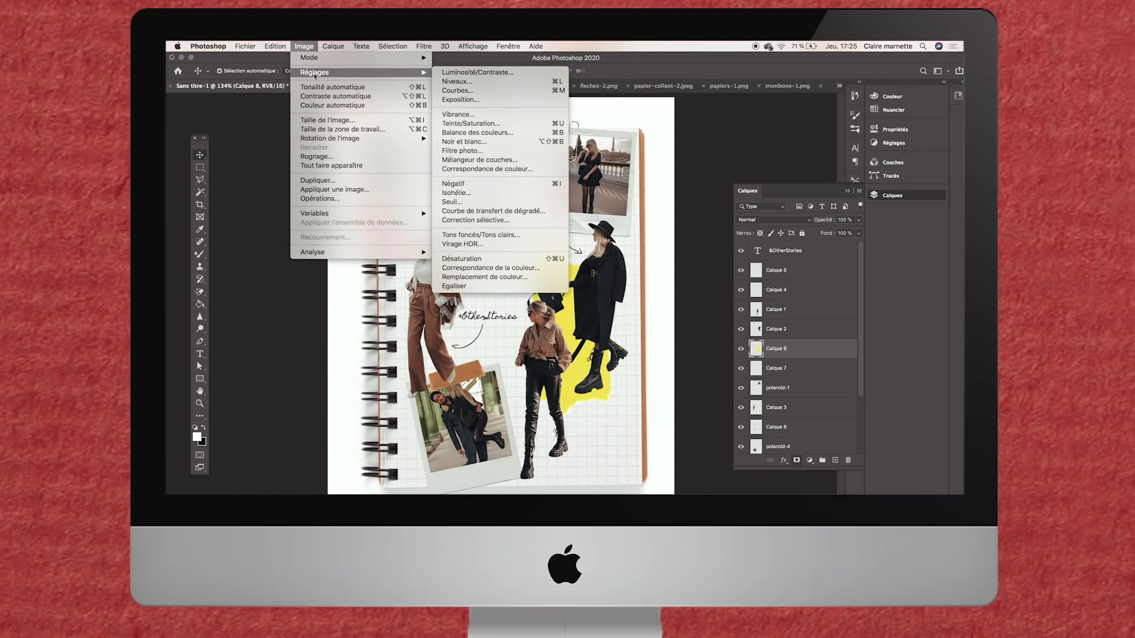
pyautogui.moveTo(337, 72)
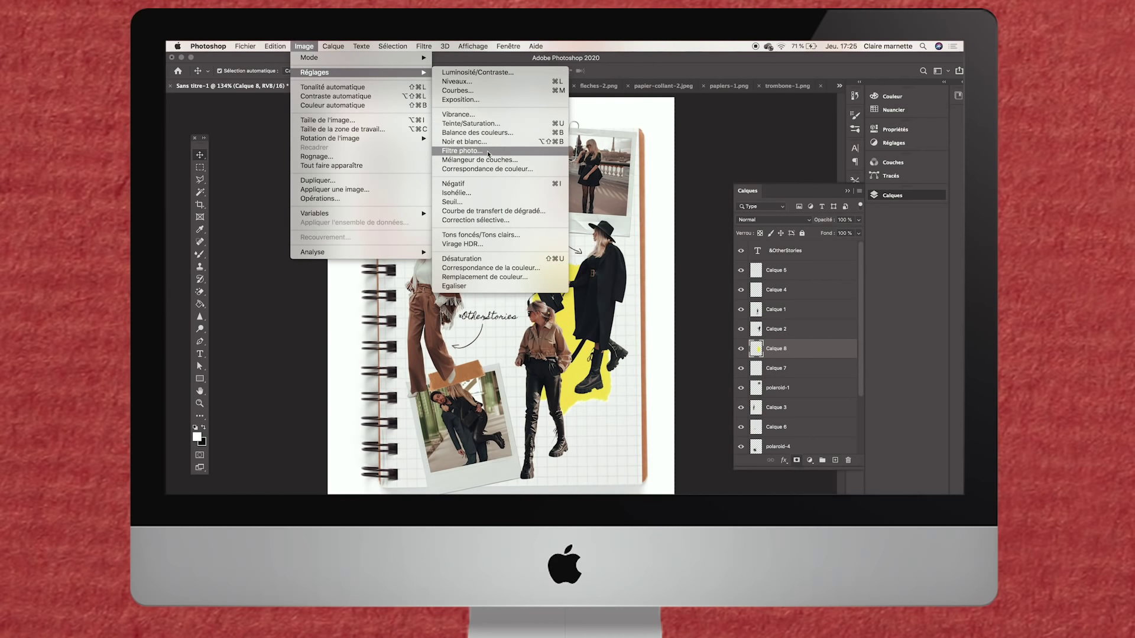
# Apply Selective Color to the yellows, cyan -68, turning the torn papers mustard orange
pyautogui.click(477, 219)
pyautogui.click(690, 200)
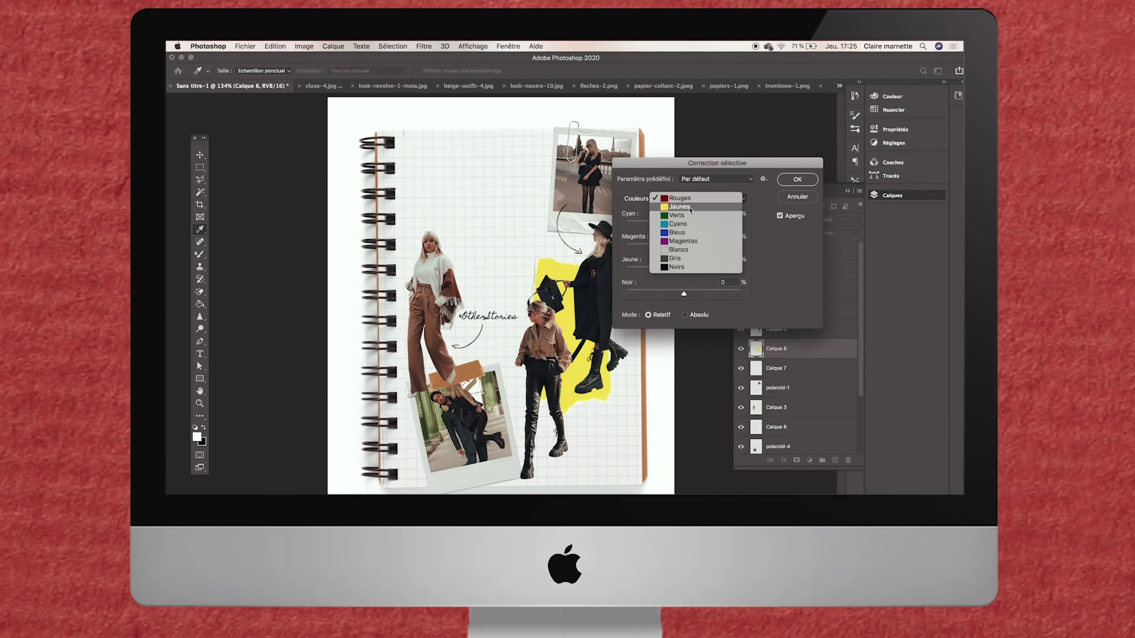
pyautogui.moveTo(684, 225); pyautogui.dragTo(644, 225)
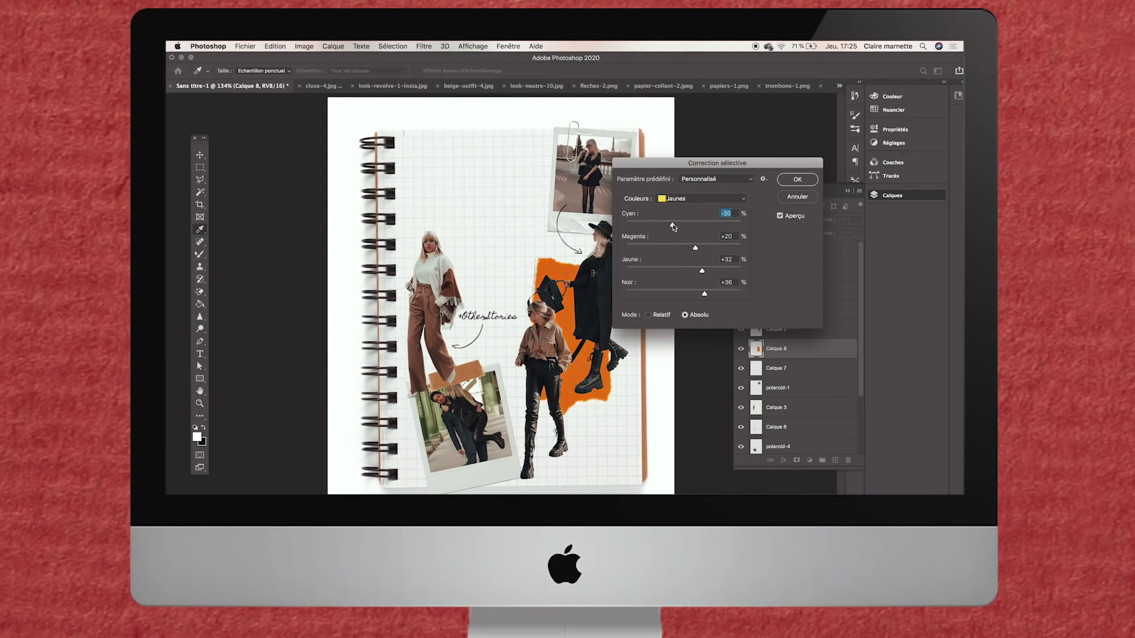
pyautogui.moveTo(662, 226); pyautogui.dragTo(707, 226)
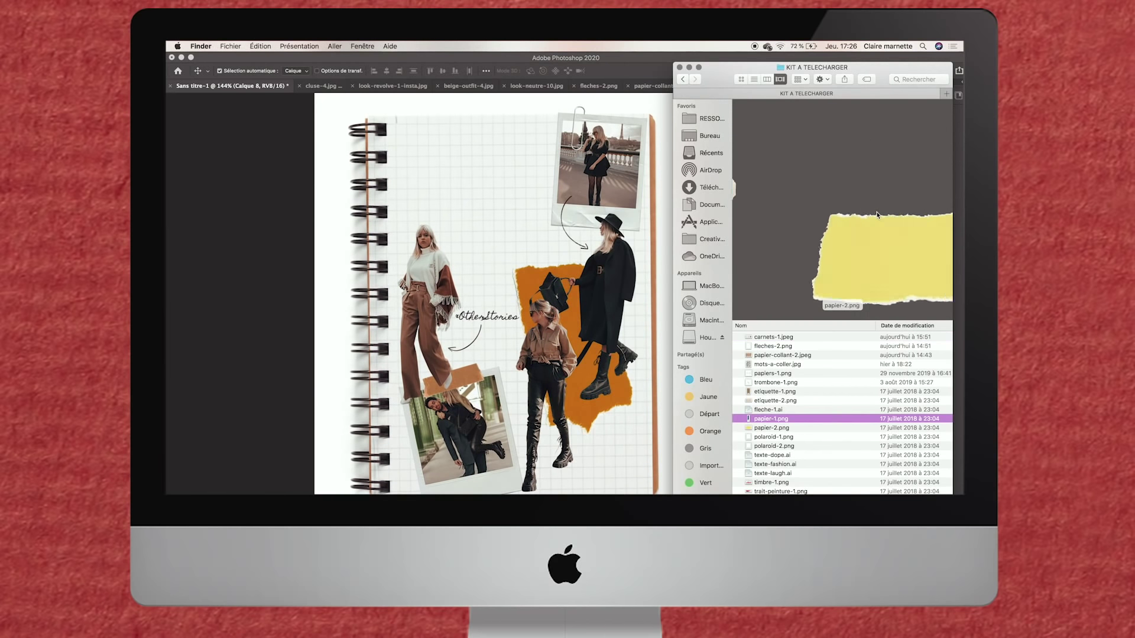
# Place the texte-fashion.ai script file into the collage
pyautogui.press('Down')
pyautogui.press('Down')
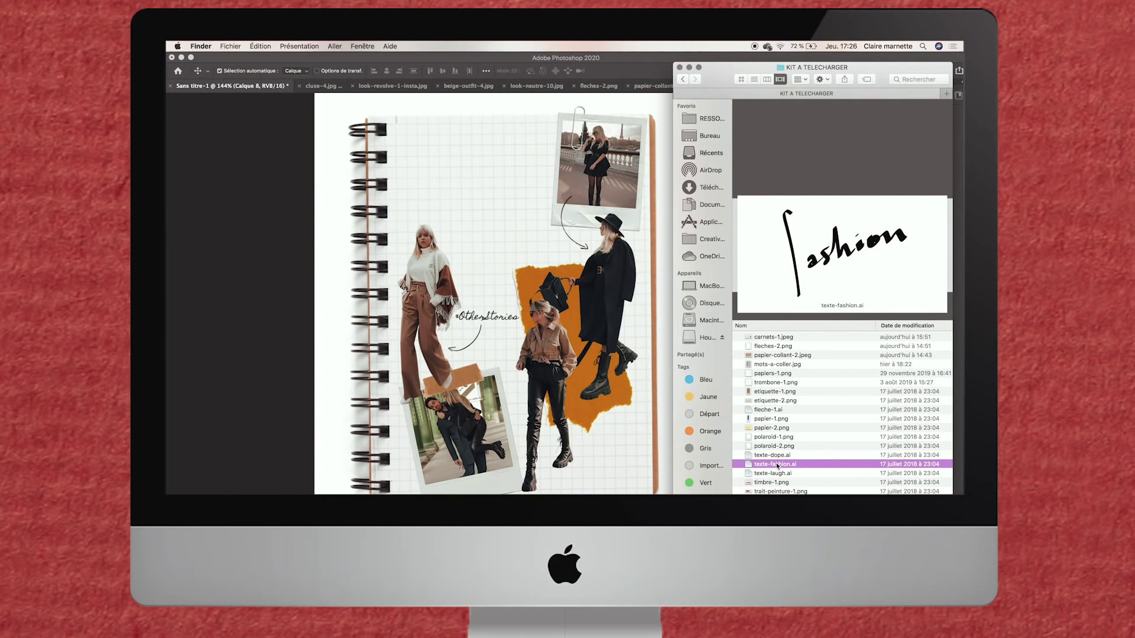
pyautogui.moveTo(778, 465); pyautogui.dragTo(613, 452)
pyautogui.click(692, 355)
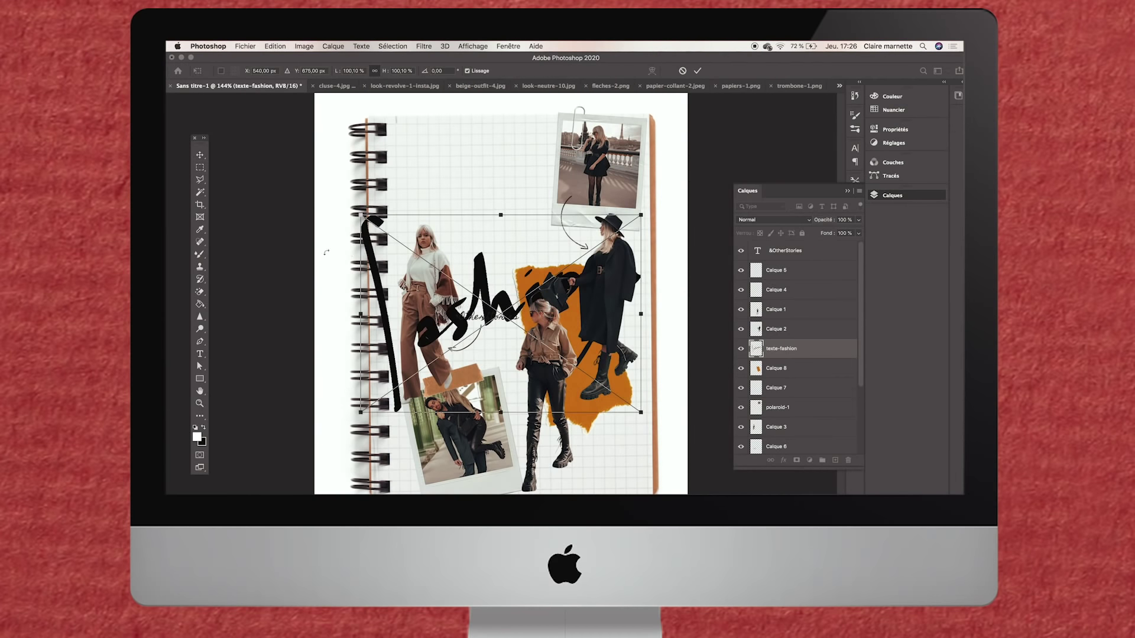
# Shrink the fashion script to about 20% beside the lower orange paper and paste another torn orange paper
pyautogui.moveTo(361, 216)
pyautogui.mouseDown()
pyautogui.moveTo(582, 371)
pyautogui.moveTo(475, 478)
pyautogui.moveTo(599, 393)
pyautogui.mouseUp()
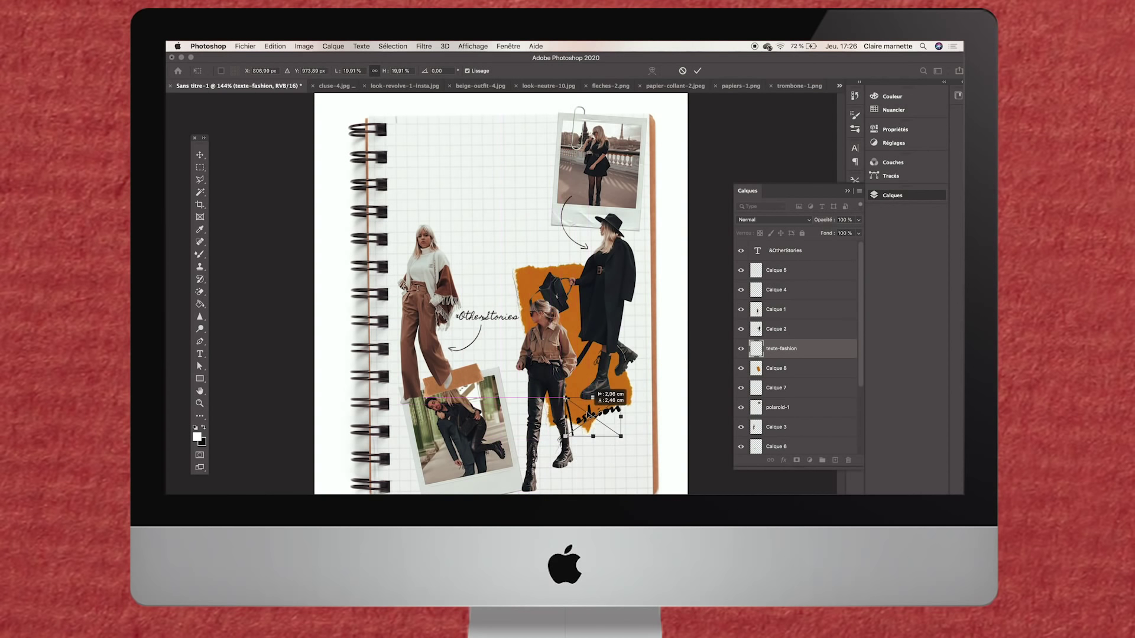
pyautogui.press('Return')
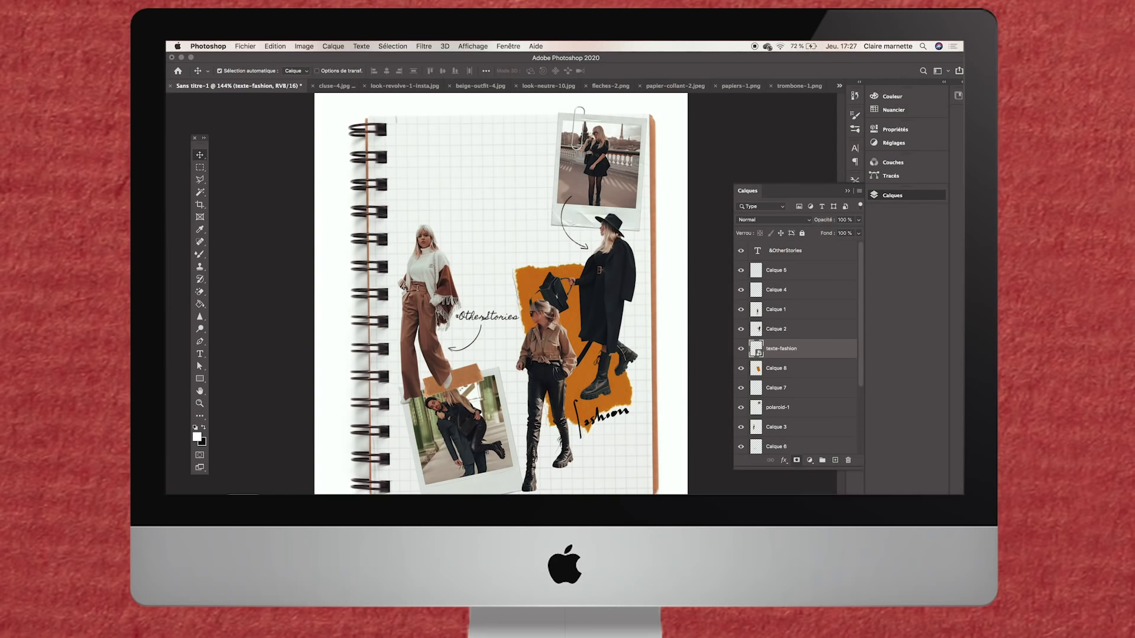
pyautogui.hotkey('ctrl', 'v')
# Scale, flip and rotate the new orange paper over the left model
pyautogui.hotkey('ctrl', 't')
pyautogui.moveTo(484, 296); pyautogui.dragTo(426, 329)
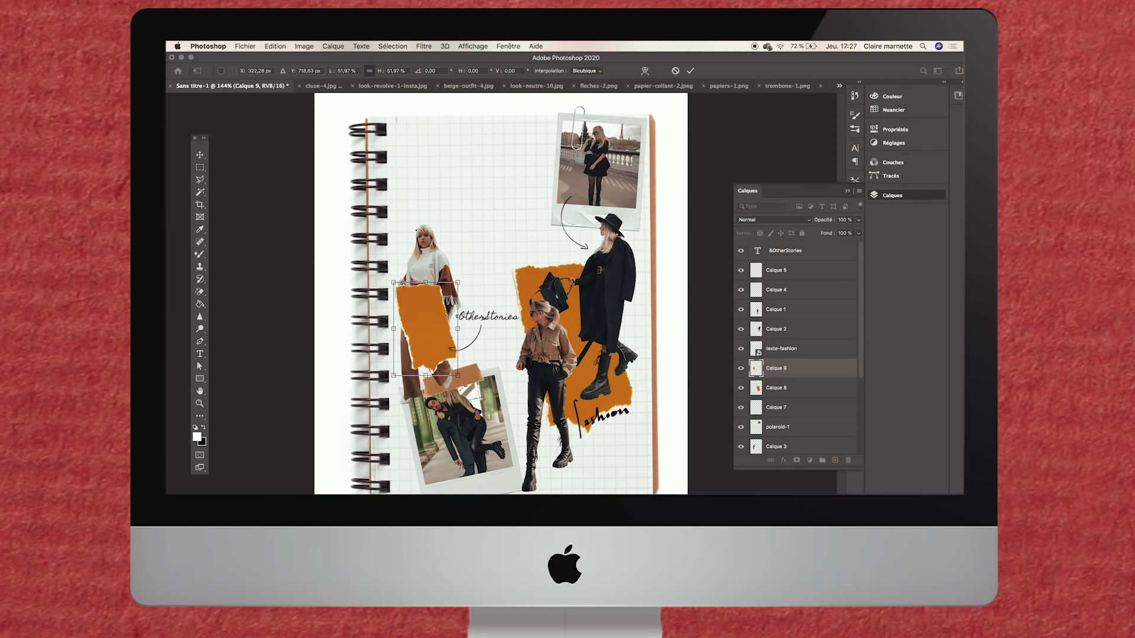
pyautogui.rightClick(421, 303)
pyautogui.click(461, 470)
pyautogui.moveTo(468, 378); pyautogui.dragTo(452, 307)
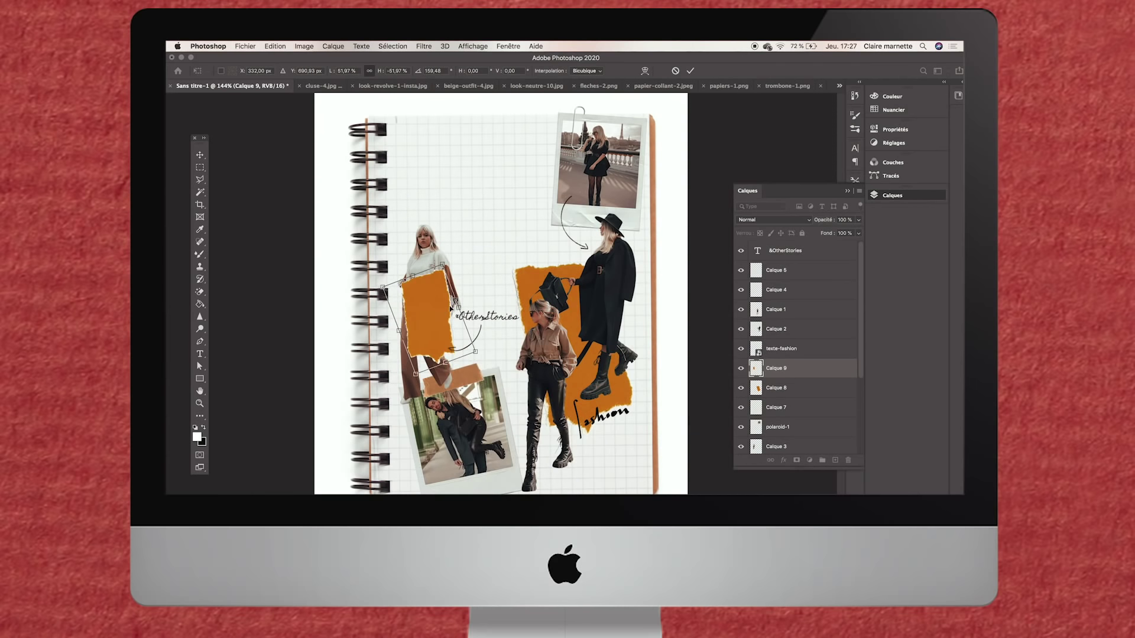
pyautogui.rightClick(453, 314)
pyautogui.click(467, 473)
pyautogui.moveTo(490, 369); pyautogui.dragTo(503, 284)
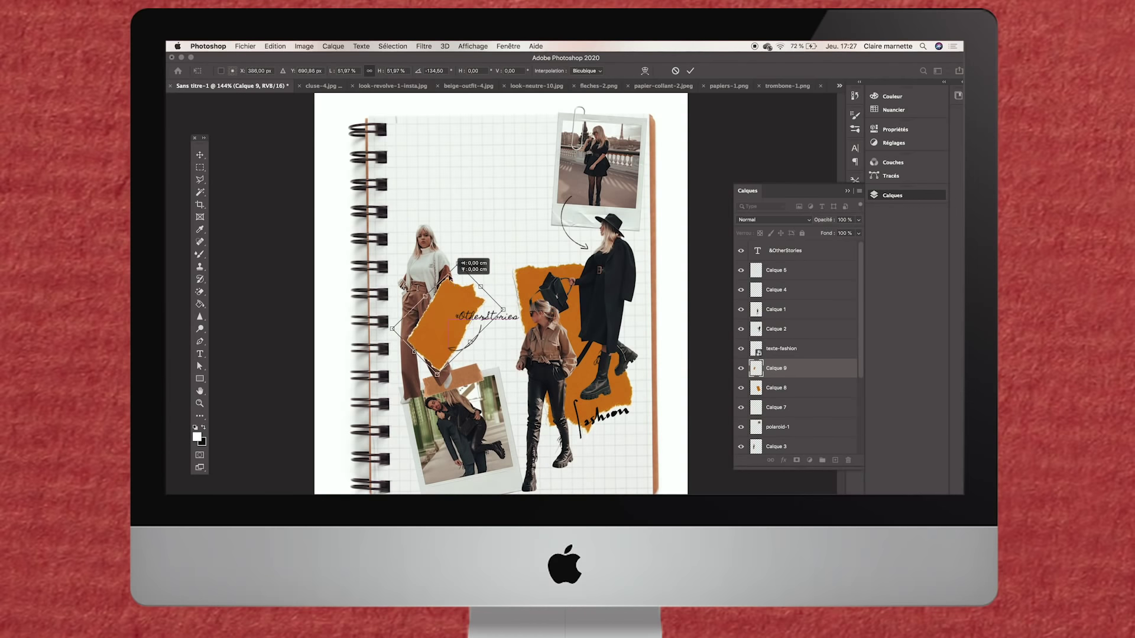
pyautogui.press('Return')
# Send the orange paper layer behind the left model and tilt it to about -18 degrees
pyautogui.moveTo(807, 369); pyautogui.dragTo(801, 448)
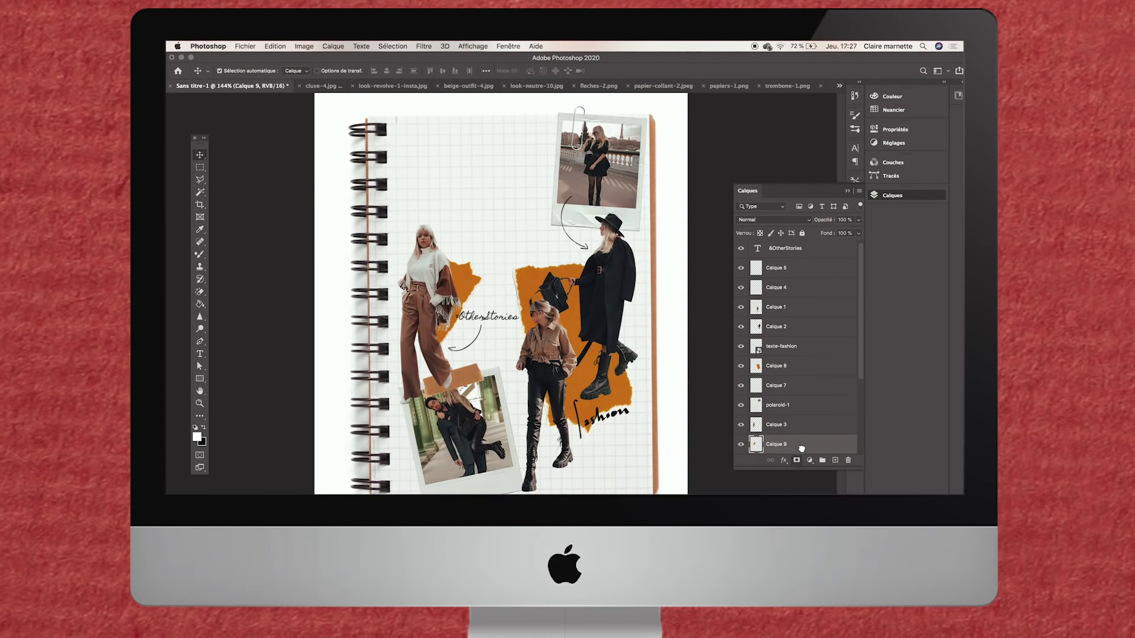
pyautogui.moveTo(462, 278)
pyautogui.mouseDown()
pyautogui.moveTo(453, 316)
pyautogui.moveTo(467, 272)
pyautogui.mouseUp()
pyautogui.hotkey('ctrl', 't')
pyautogui.moveTo(461, 209)
pyautogui.mouseDown()
pyautogui.moveTo(433, 206)
pyautogui.moveTo(487, 217)
pyautogui.moveTo(484, 228)
pyautogui.mouseUp()
pyautogui.press('Return')
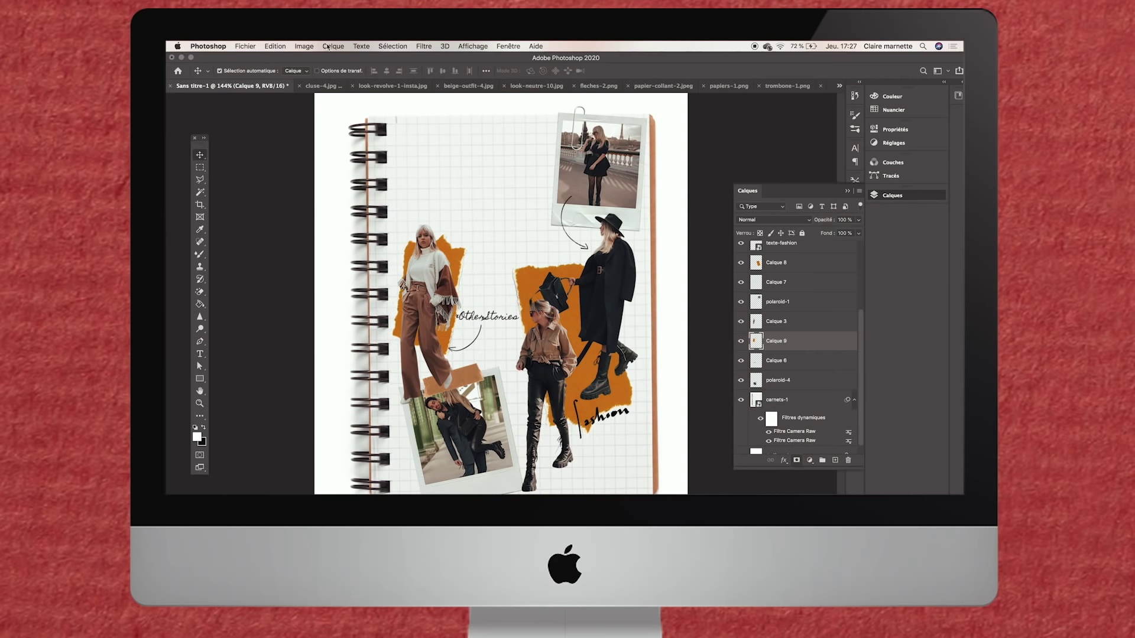
pyautogui.click(304, 46)
pyautogui.moveTo(315, 72)
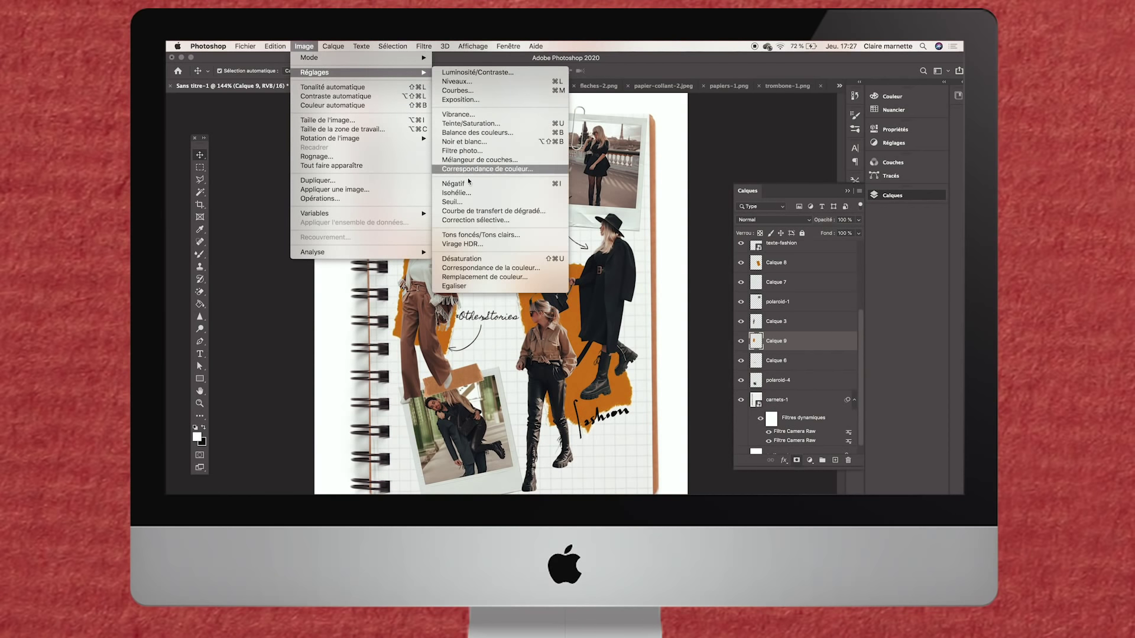
# Apply Selective Color to the new paper's reds, shifting cyan, magenta and yellow for a rust tone
pyautogui.click(475, 220)
pyautogui.click(689, 199)
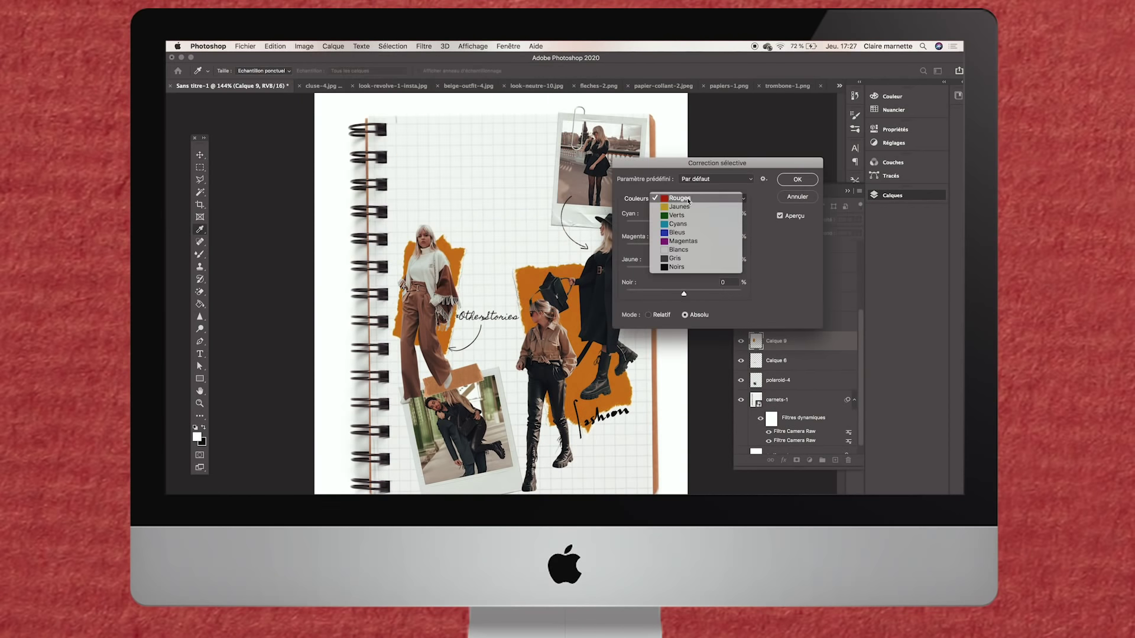
pyautogui.moveTo(684, 225)
pyautogui.mouseDown()
pyautogui.moveTo(667, 225)
pyautogui.moveTo(695, 248)
pyautogui.moveTo(725, 248)
pyautogui.mouseUp()
pyautogui.moveTo(667, 225); pyautogui.dragTo(706, 225)
pyautogui.moveTo(684, 271); pyautogui.dragTo(702, 272)
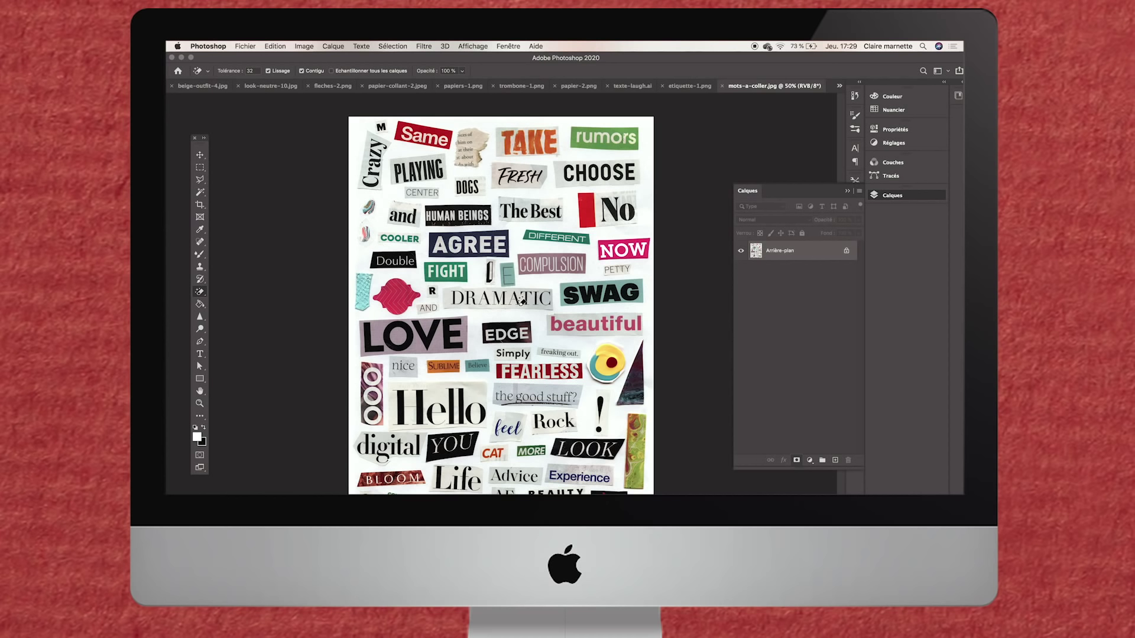
# Try erasing the words sheet's white background, then undo the erase
pyautogui.click(492, 317)
pyautogui.scroll(5, 492, 317)
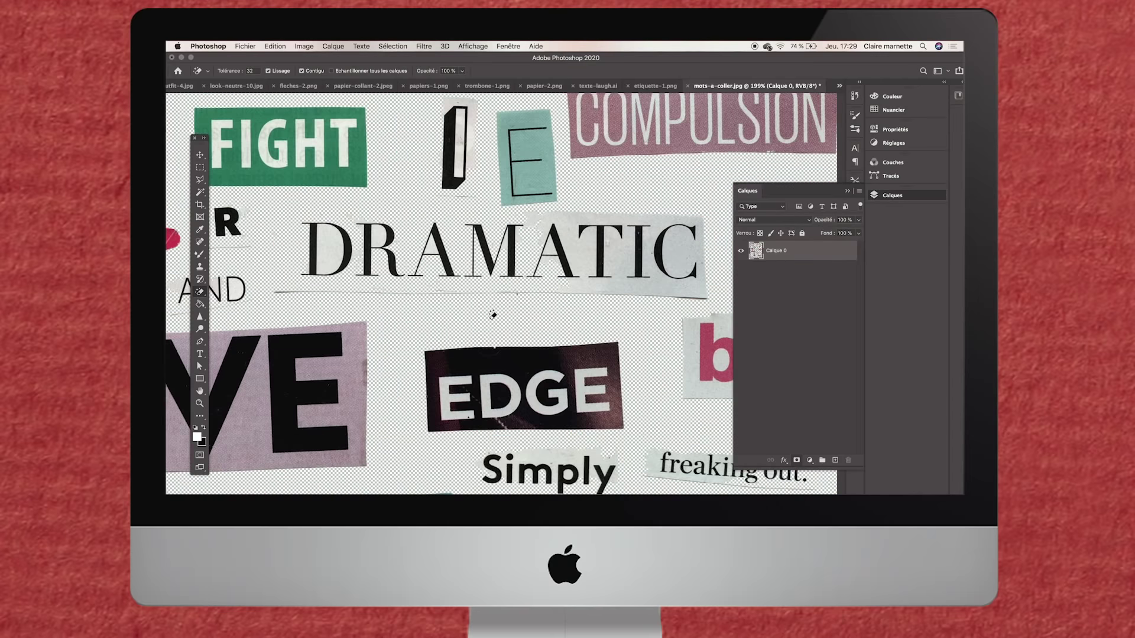
pyautogui.hotkey('ctrl', 'z')
pyautogui.hotkey('ctrl', 'z')
# Select the DRAMATIC word paper with a Polygonal Lasso outline and return to the collage
pyautogui.click(202, 184)
pyautogui.click(269, 214)
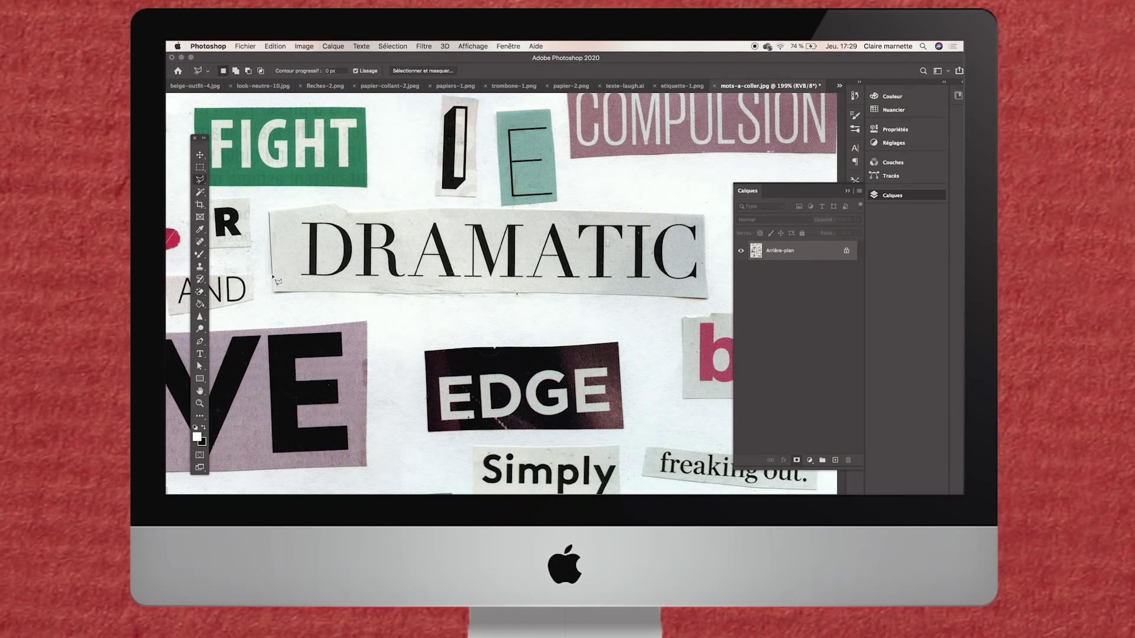
pyautogui.click(273, 290)
pyautogui.click(330, 292)
pyautogui.click(707, 299)
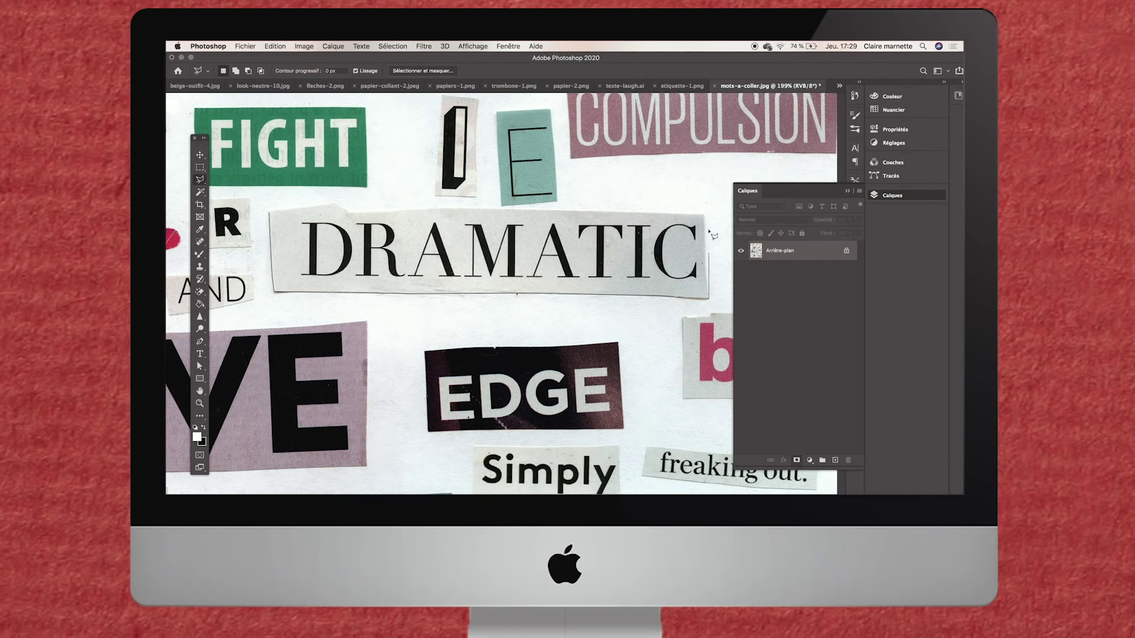
pyautogui.click(705, 213)
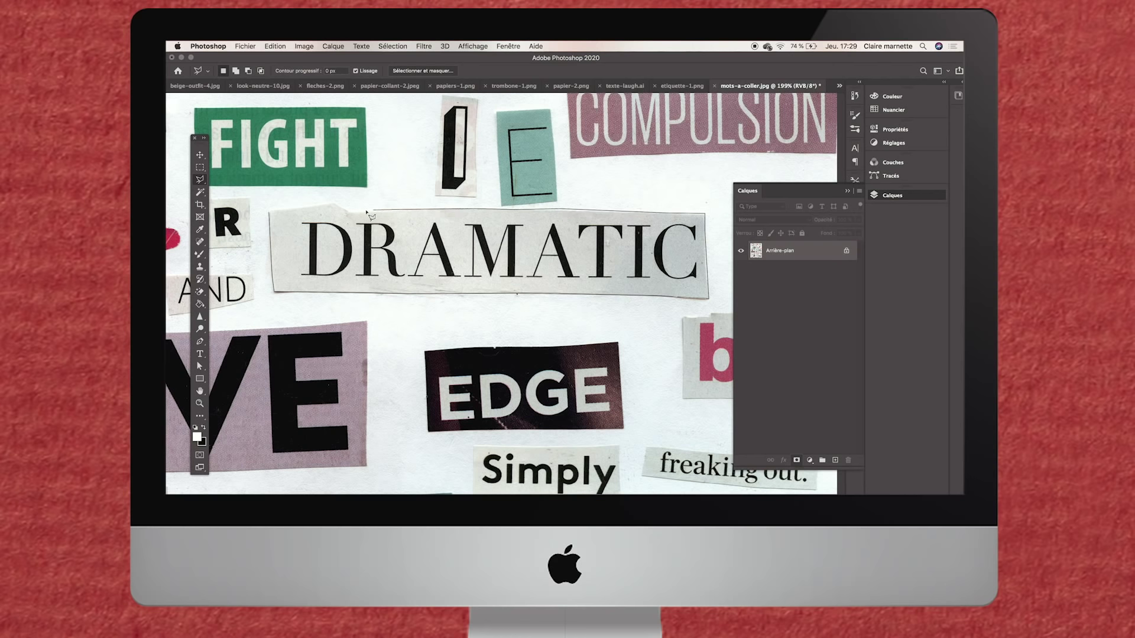
pyautogui.click(335, 204)
pyautogui.click(270, 213)
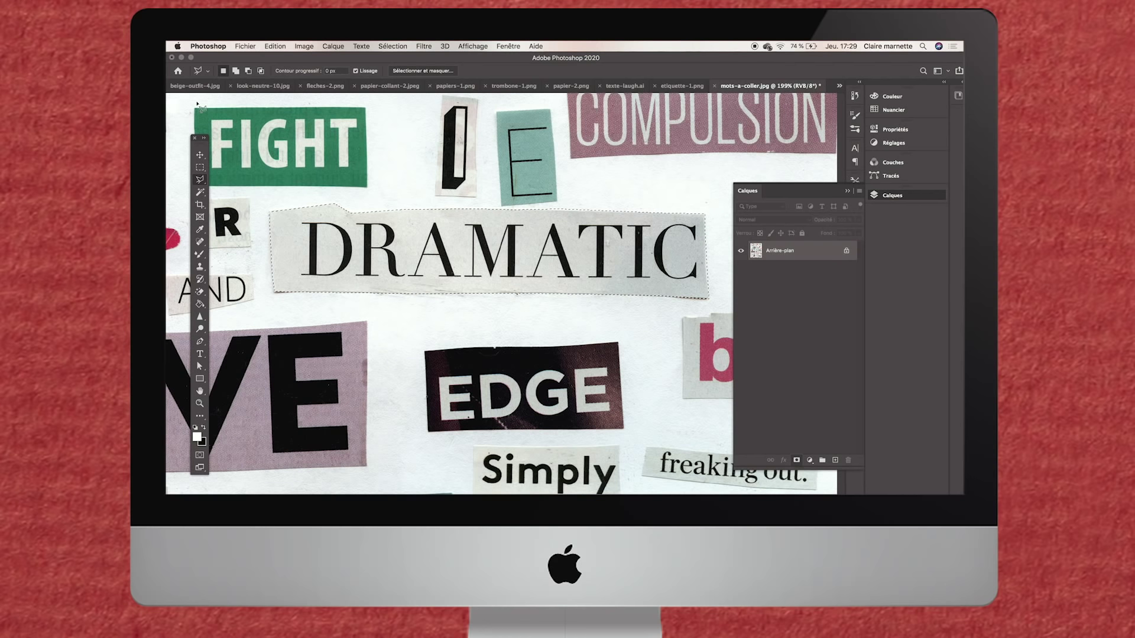
pyautogui.click(839, 86)
# Paste the DRAMATIC paper, then shrink it, tilt it slightly and place it at the bottom centre
pyautogui.hotkey('ctrl', 'v')
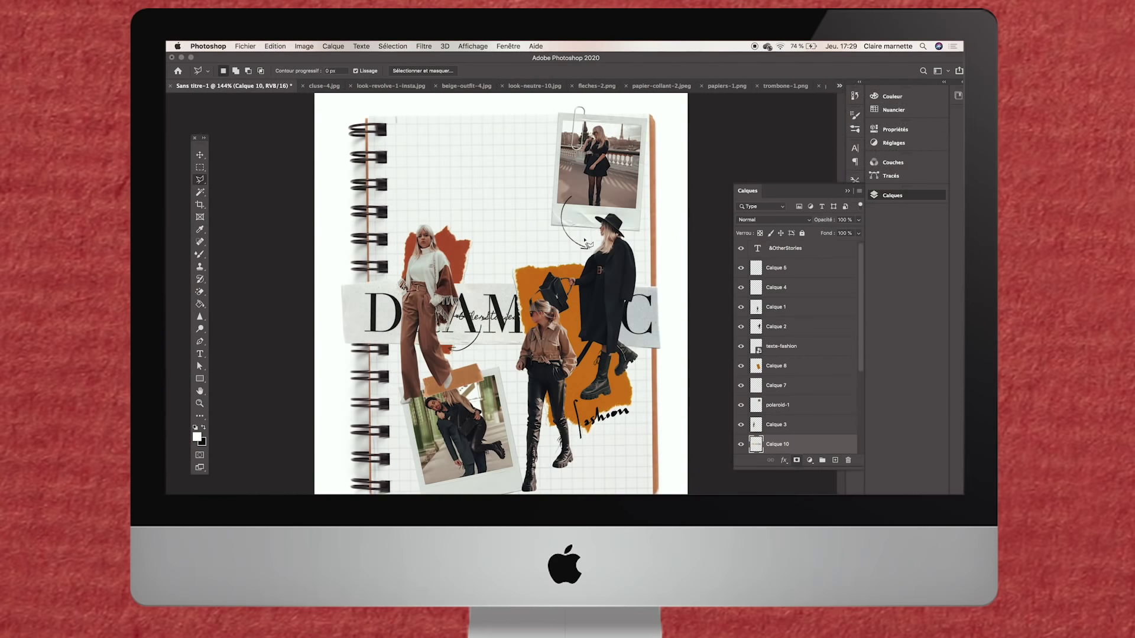
pyautogui.hotkey('ctrl', 't')
pyautogui.moveTo(486, 326); pyautogui.dragTo(486, 477)
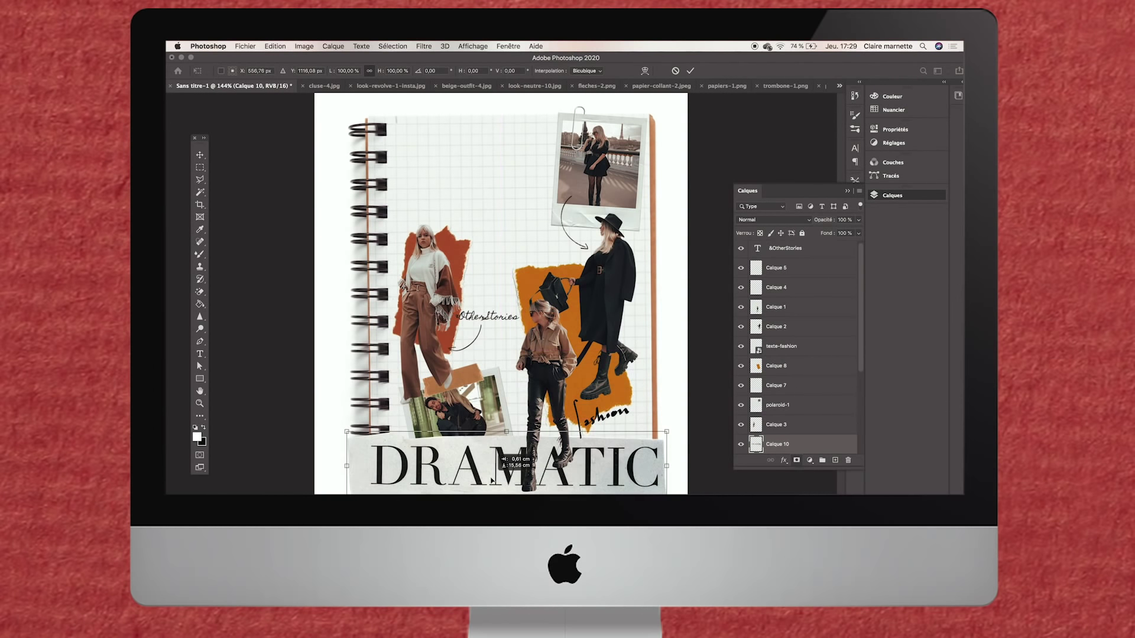
pyautogui.moveTo(341, 429); pyautogui.dragTo(577, 462)
pyautogui.moveTo(649, 467)
pyautogui.mouseDown()
pyautogui.moveTo(560, 454)
pyautogui.moveTo(543, 471)
pyautogui.mouseUp()
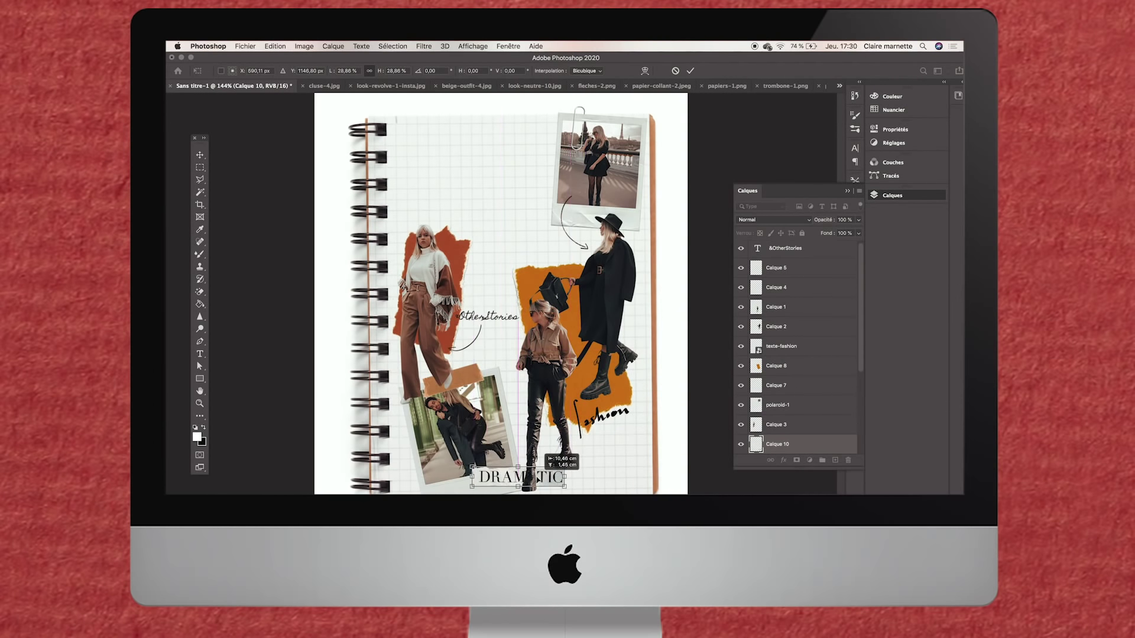
pyautogui.moveTo(607, 429); pyautogui.dragTo(613, 443)
pyautogui.moveTo(594, 417); pyautogui.dragTo(591, 408)
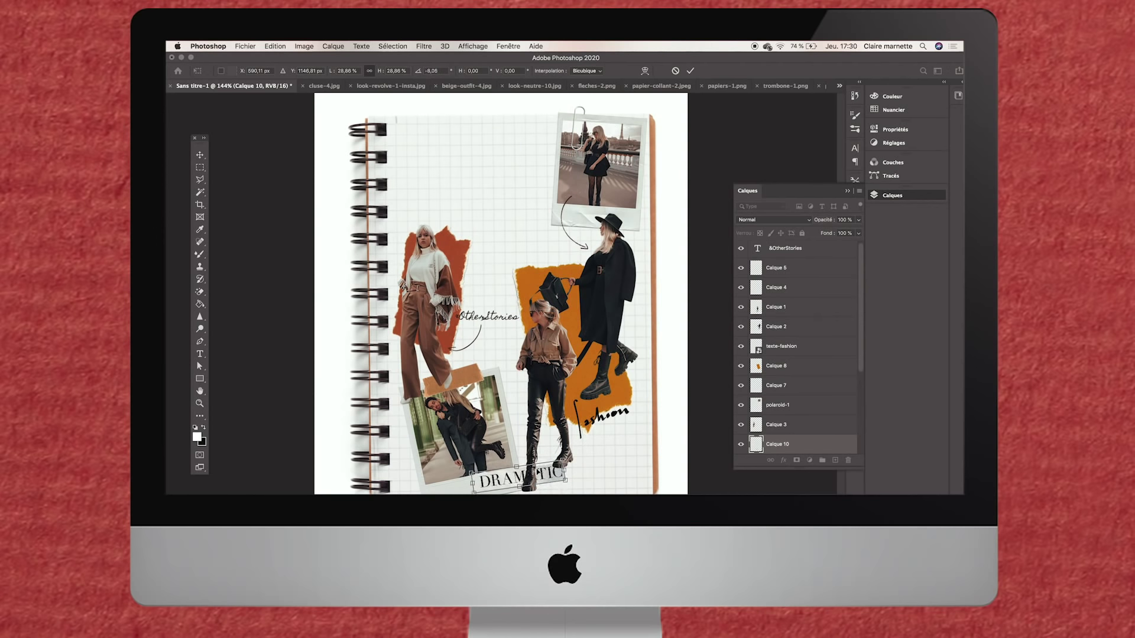
pyautogui.moveTo(567, 467); pyautogui.dragTo(617, 458)
# Fine-tune the DRAMATIC paper to about 38% scale and commit the transform
pyautogui.rightClick(612, 458)
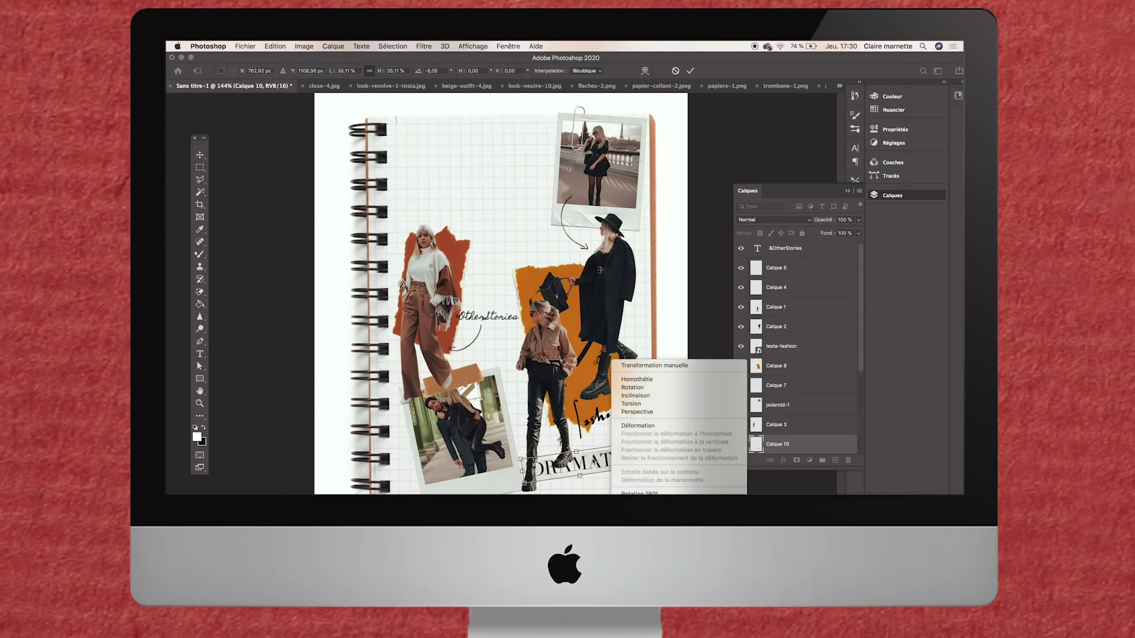
pyautogui.press('Escape')
pyautogui.scroll(3, 612, 458)
pyautogui.moveTo(665, 426); pyautogui.dragTo(672, 409)
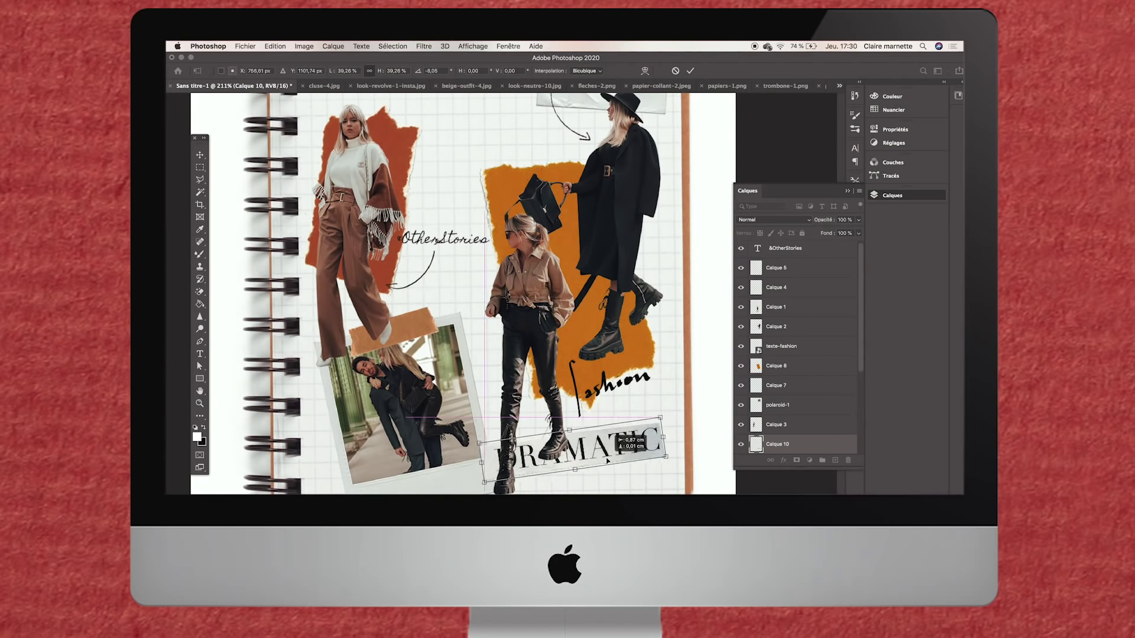
pyautogui.press('Return')
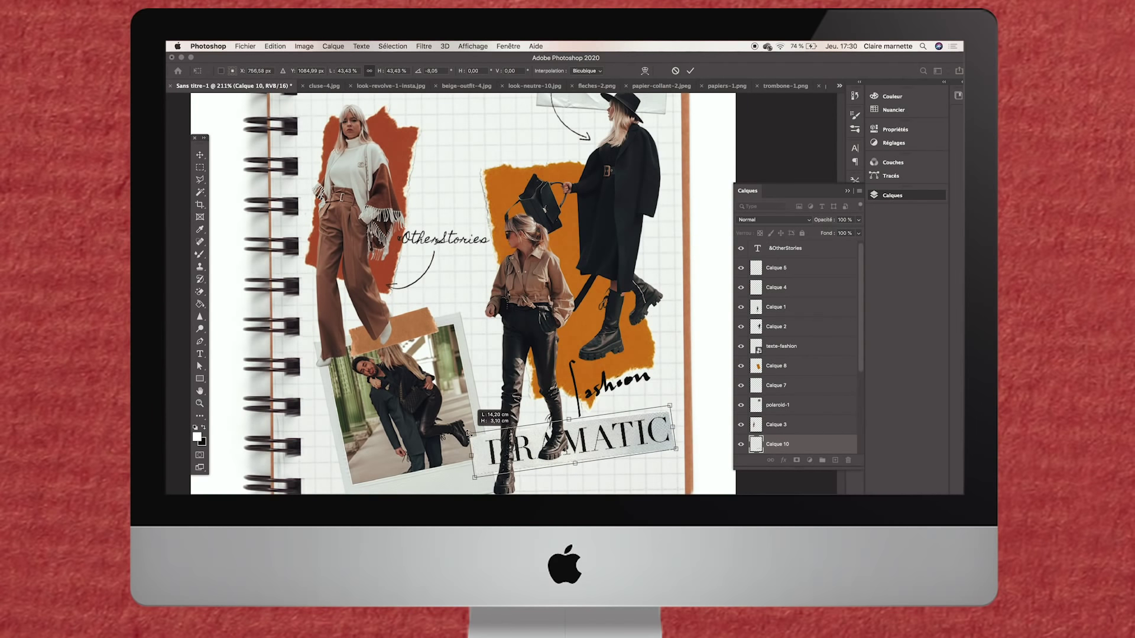
# Zoom in and pan the view onto the centre model's boots
pyautogui.press('l')
pyautogui.scroll(3, 559, 423)
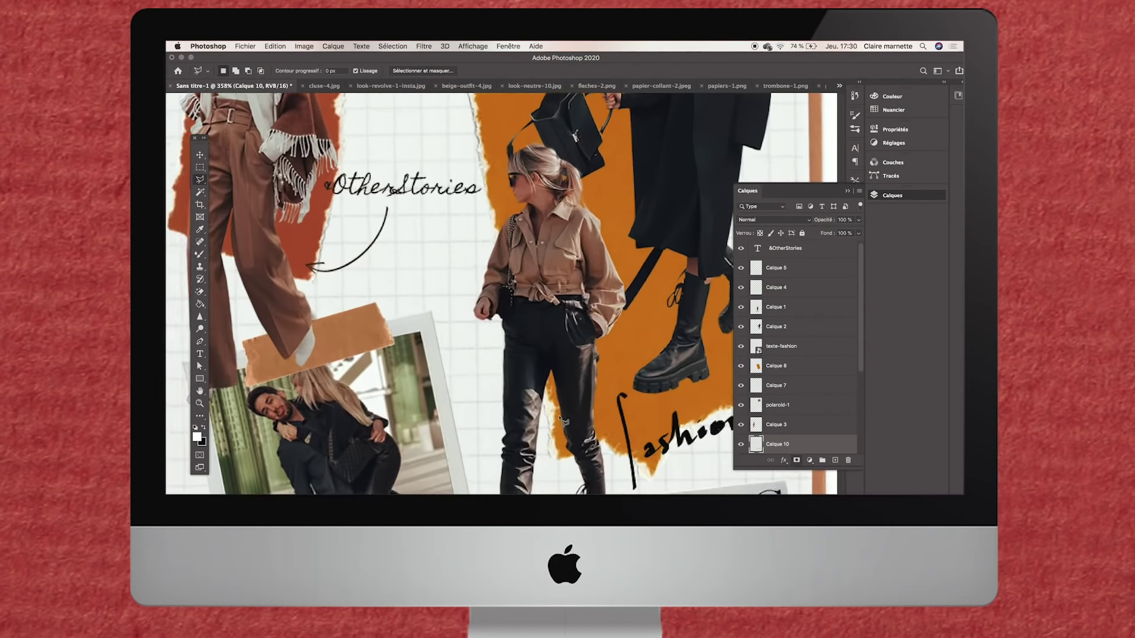
pyautogui.scroll(3, 559, 422)
pyautogui.scroll(3, 565, 356)
pyautogui.scroll(3, 564, 357)
pyautogui.moveTo(566, 356); pyautogui.dragTo(253, 282)
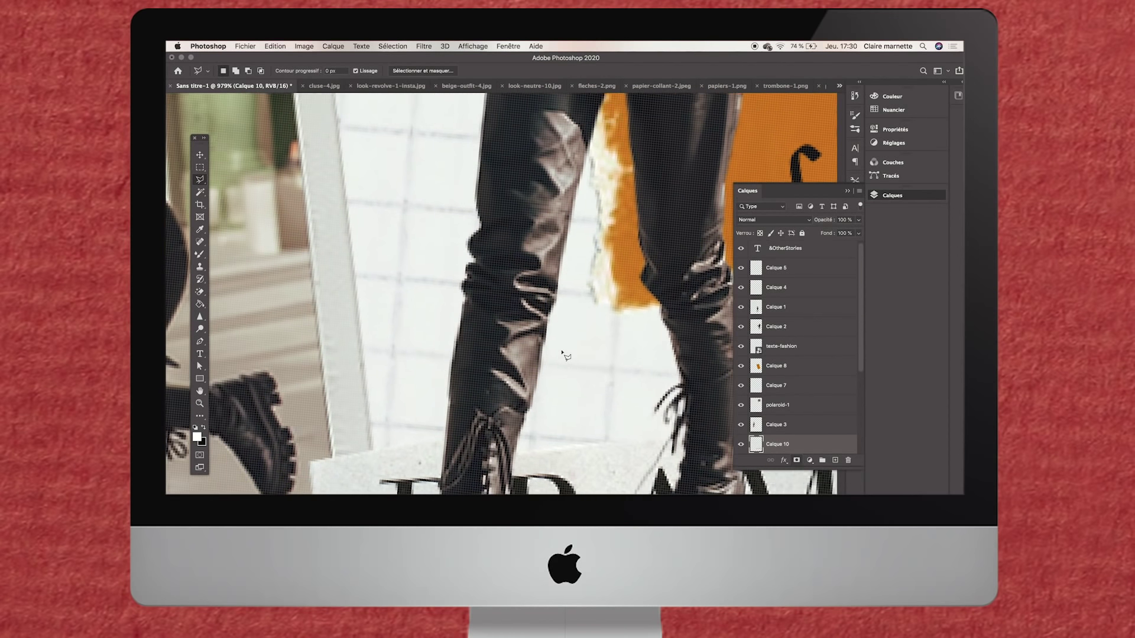
# Erase the centre model's lower boot on Calque 1 so it tucks behind DRAMATIC
pyautogui.press('e')
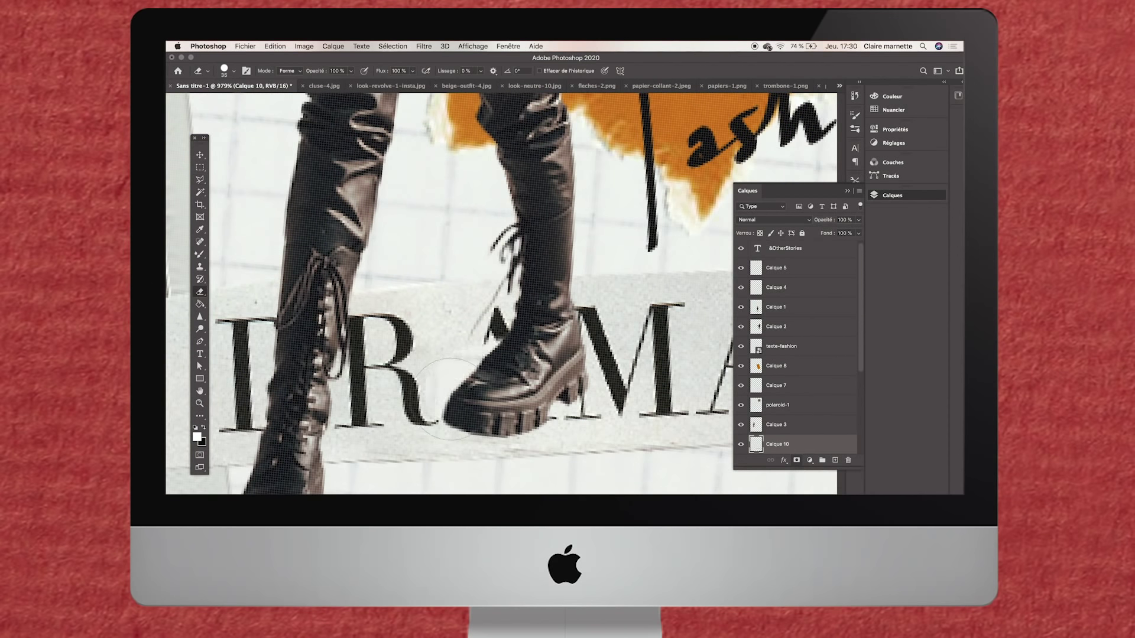
pyautogui.click(200, 156)
pyautogui.click(552, 350)
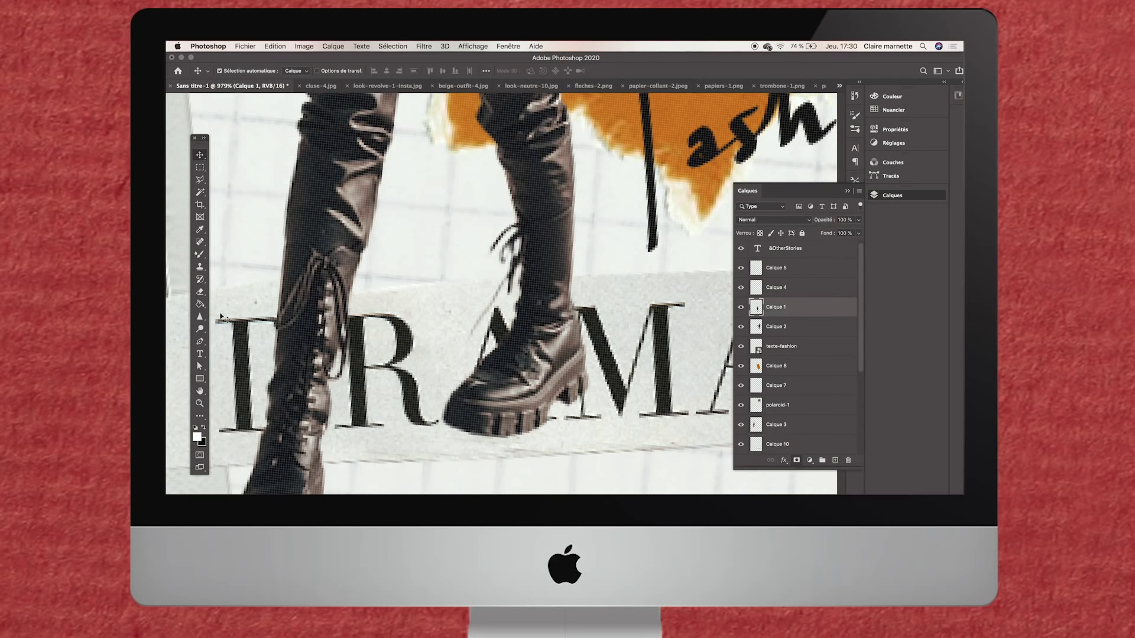
pyautogui.press('e')
pyautogui.moveTo(502, 402)
pyautogui.mouseDown()
pyautogui.moveTo(532, 331)
pyautogui.moveTo(559, 344)
pyautogui.moveTo(544, 293)
pyautogui.mouseUp()
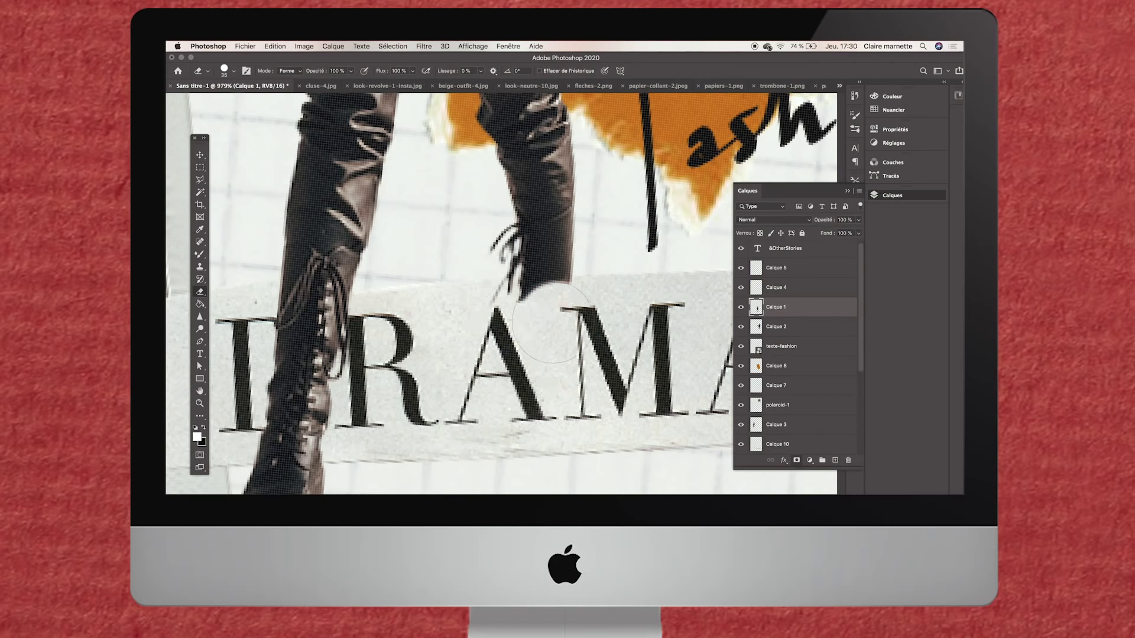
pyautogui.scroll(-3, 493, 353)
pyautogui.scroll(-3, 493, 353)
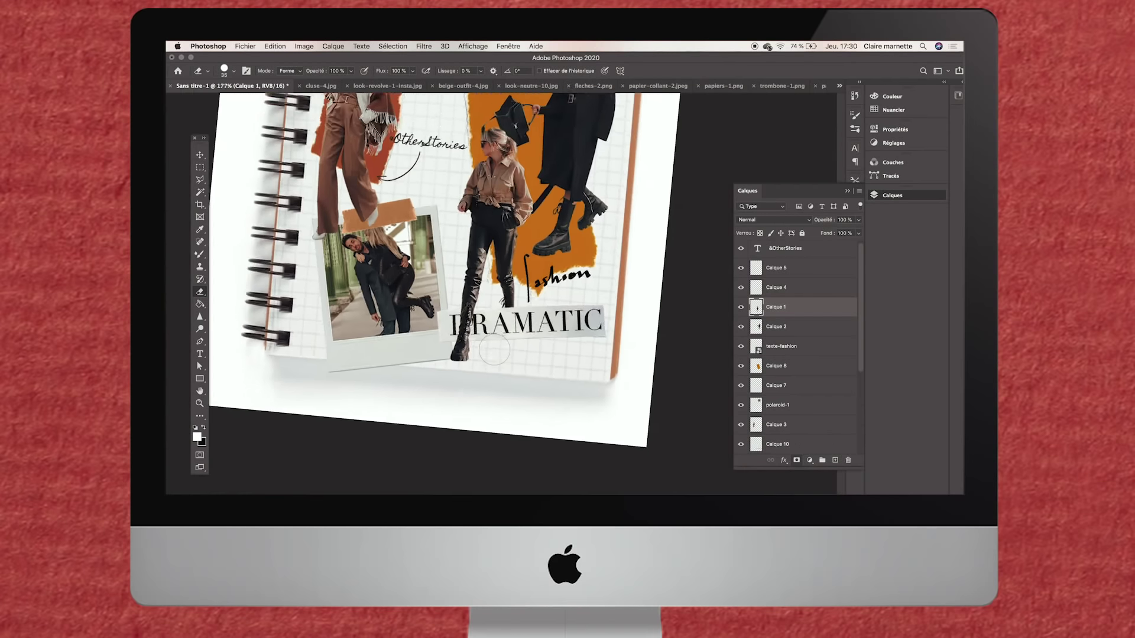
pyautogui.scroll(-2, 450, 345)
pyautogui.scroll(-2, 384, 337)
pyautogui.scroll(-1, 319, 325)
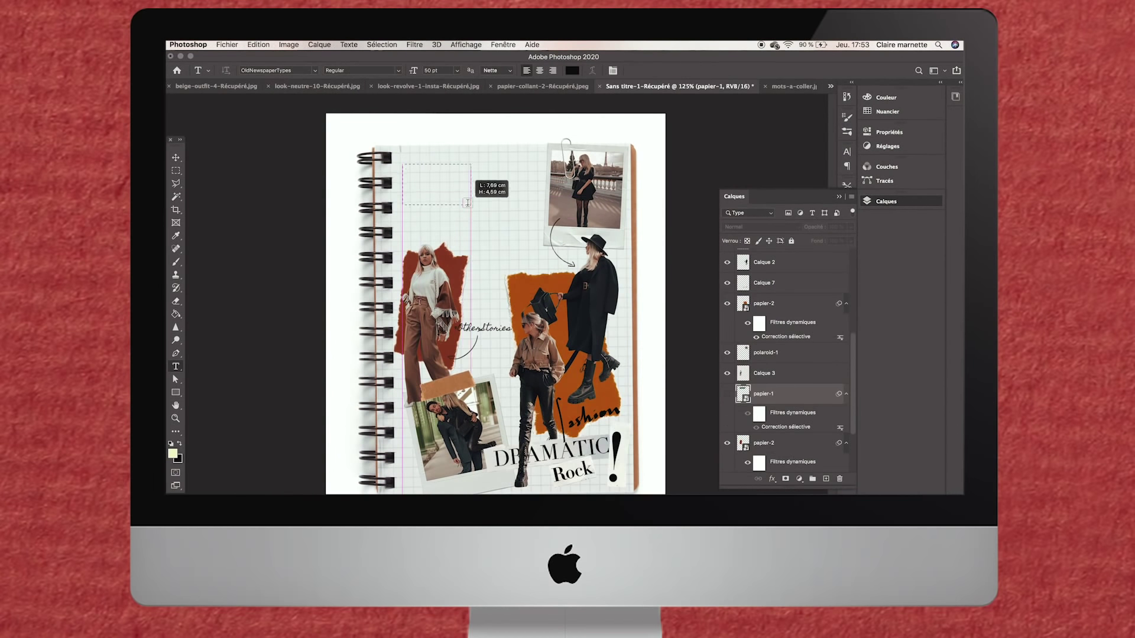
# Create a text box near the top and type 'Faire des collages avec photoshop'
pyautogui.moveTo(401, 164); pyautogui.dragTo(535, 228)
pyautogui.write('C')
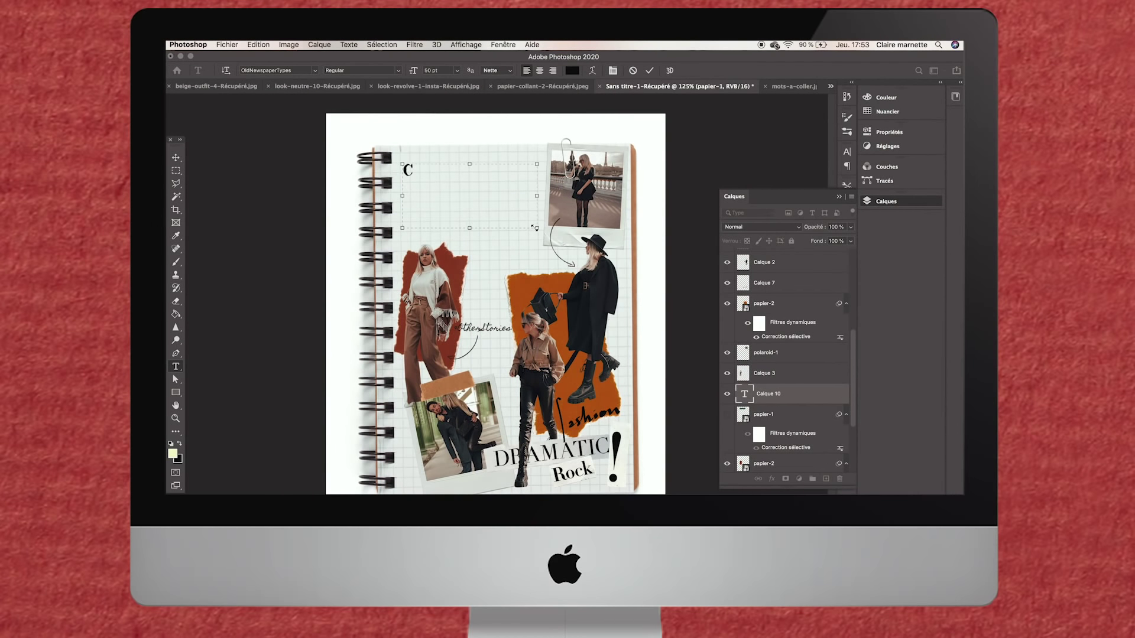
pyautogui.write(' collag')
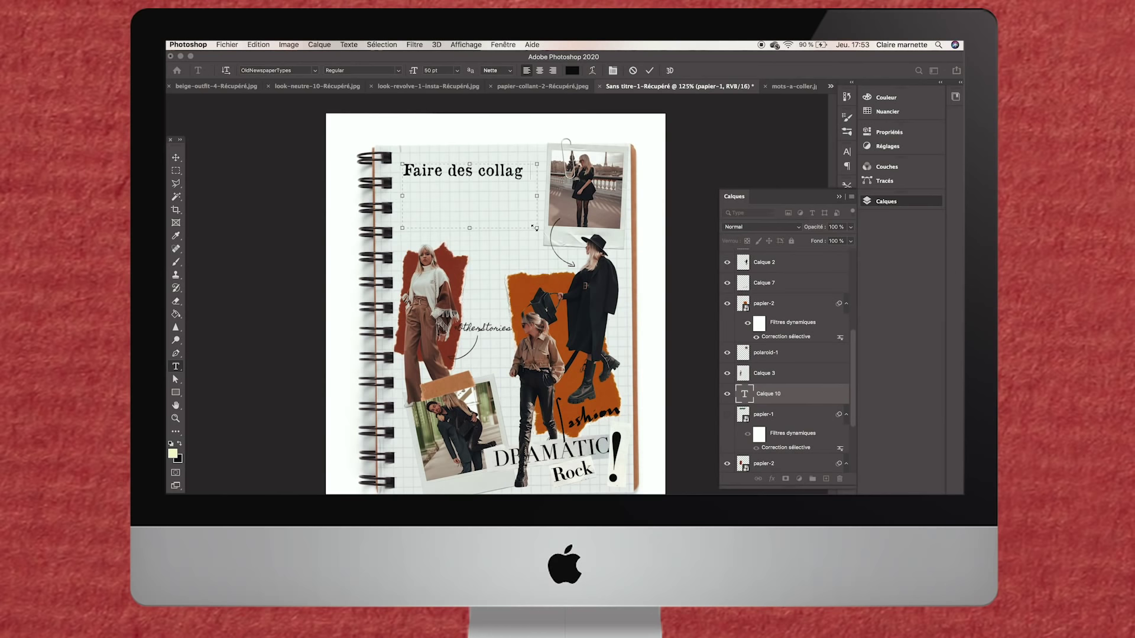
pyautogui.write('es ph')
pyautogui.write('op')
pyautogui.click(484, 195)
pyautogui.write('ave')
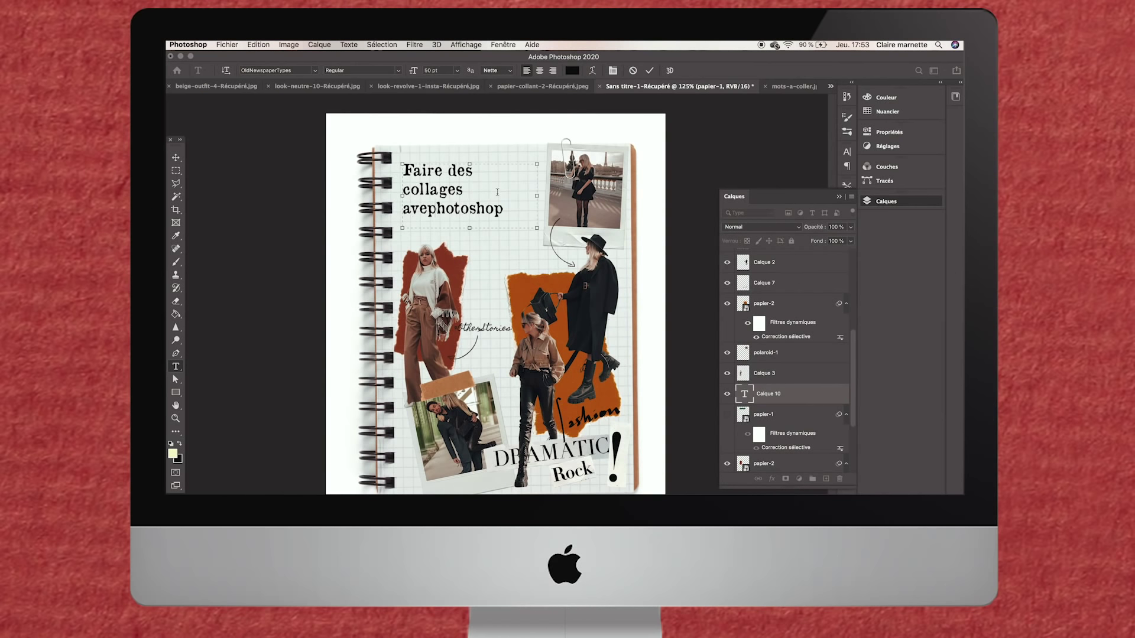
pyautogui.write('c')
pyautogui.hotkey('ctrl', 'a')
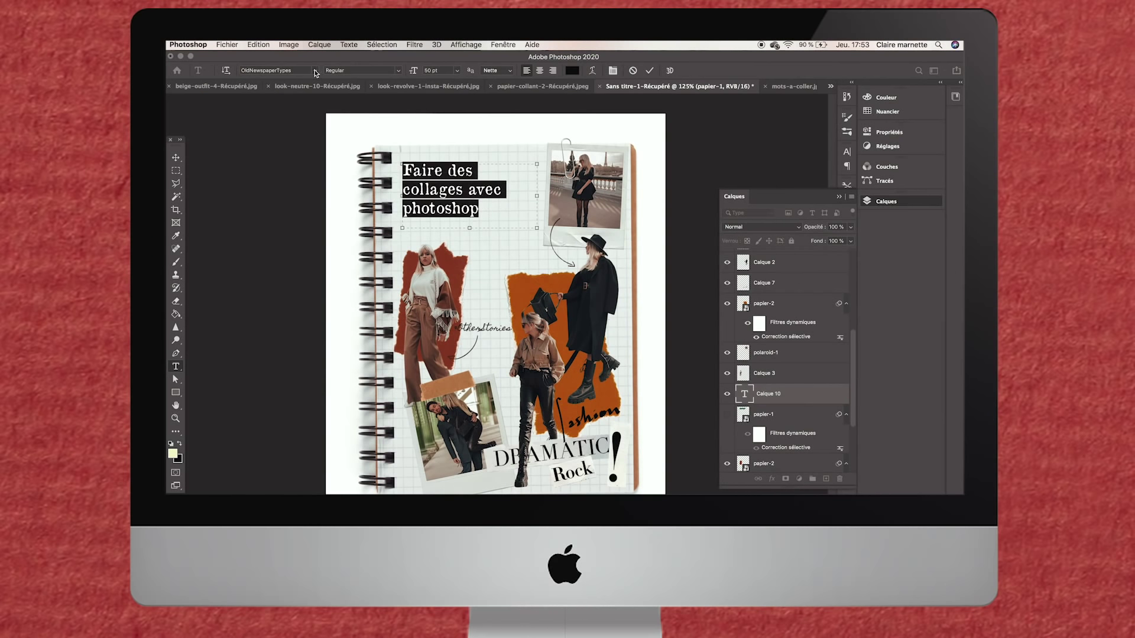
# Set the title in Run Wild - Demo at 60 pt, centred, wrapping onto two lines
pyautogui.click(315, 71)
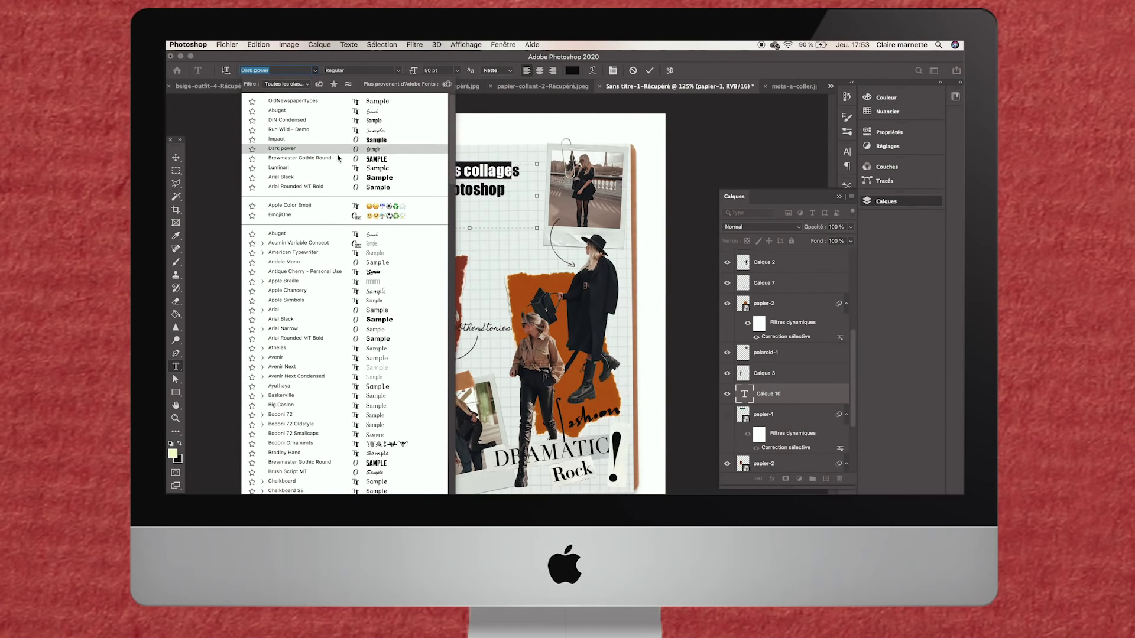
pyautogui.click(342, 129)
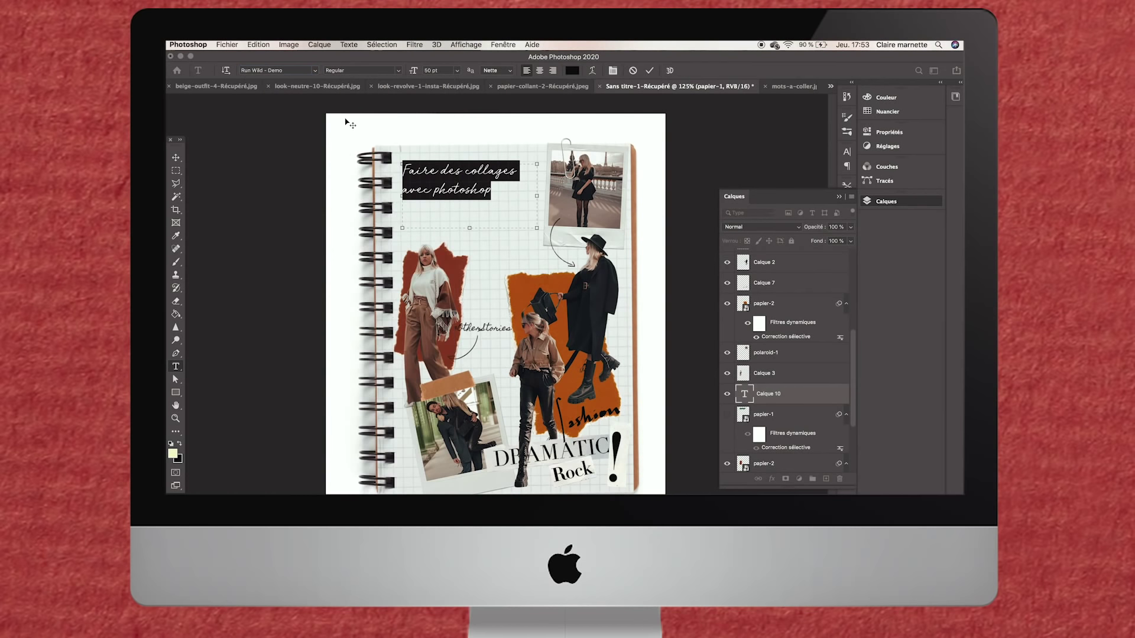
pyautogui.click(457, 71)
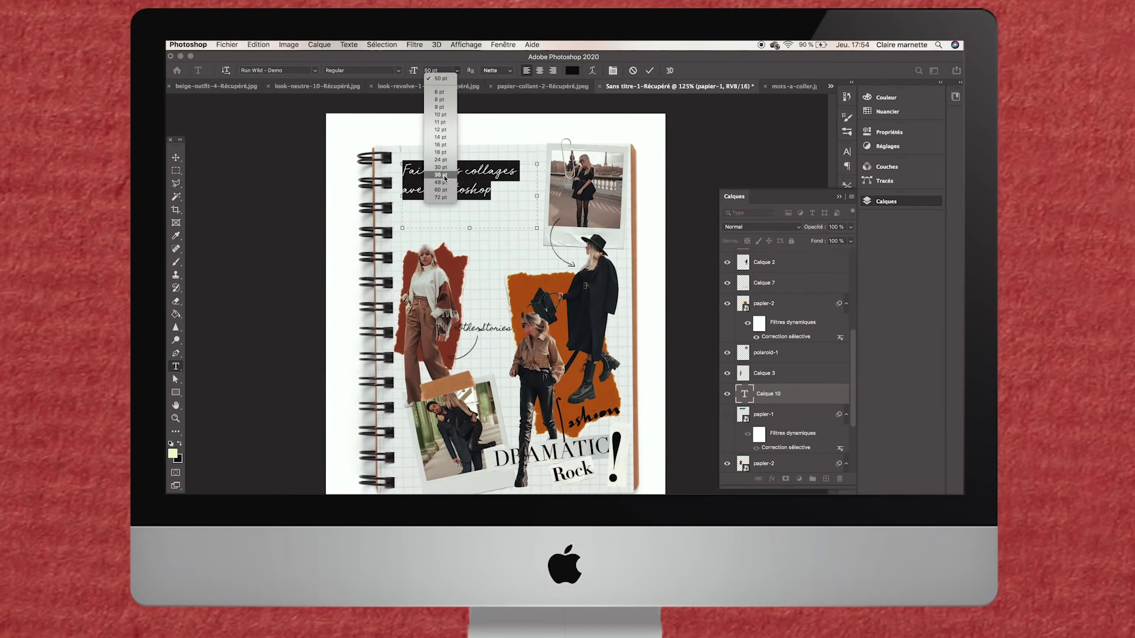
pyautogui.click(442, 190)
pyautogui.click(539, 70)
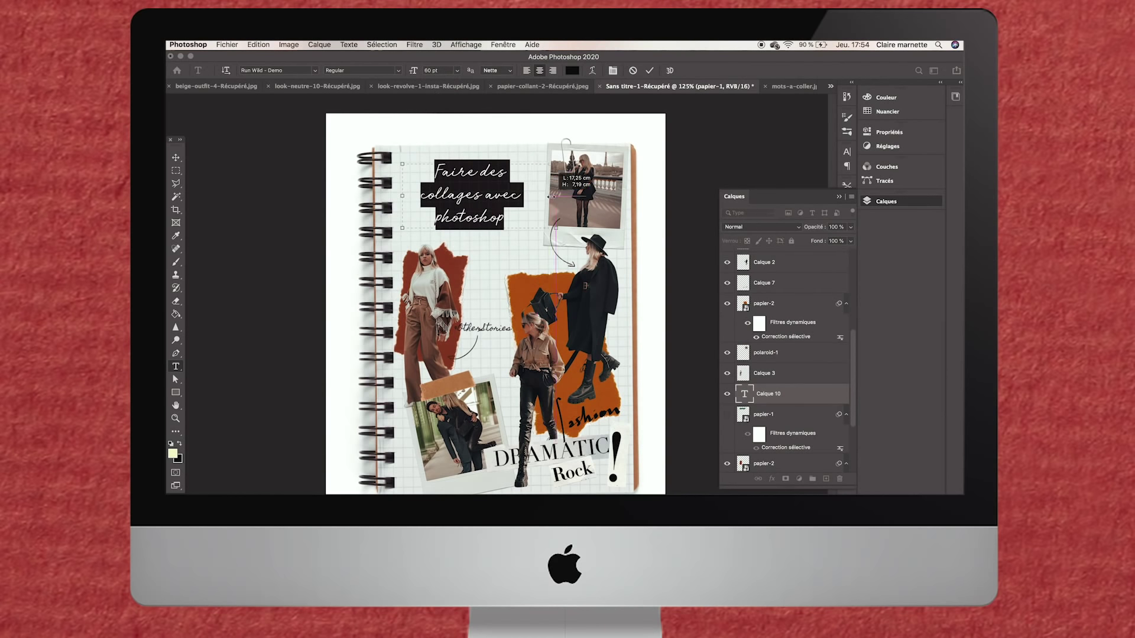
pyautogui.moveTo(537, 228); pyautogui.dragTo(556, 228)
pyautogui.click(176, 158)
# Move the title lower on the notebook page
pyautogui.scroll(3, 464, 174)
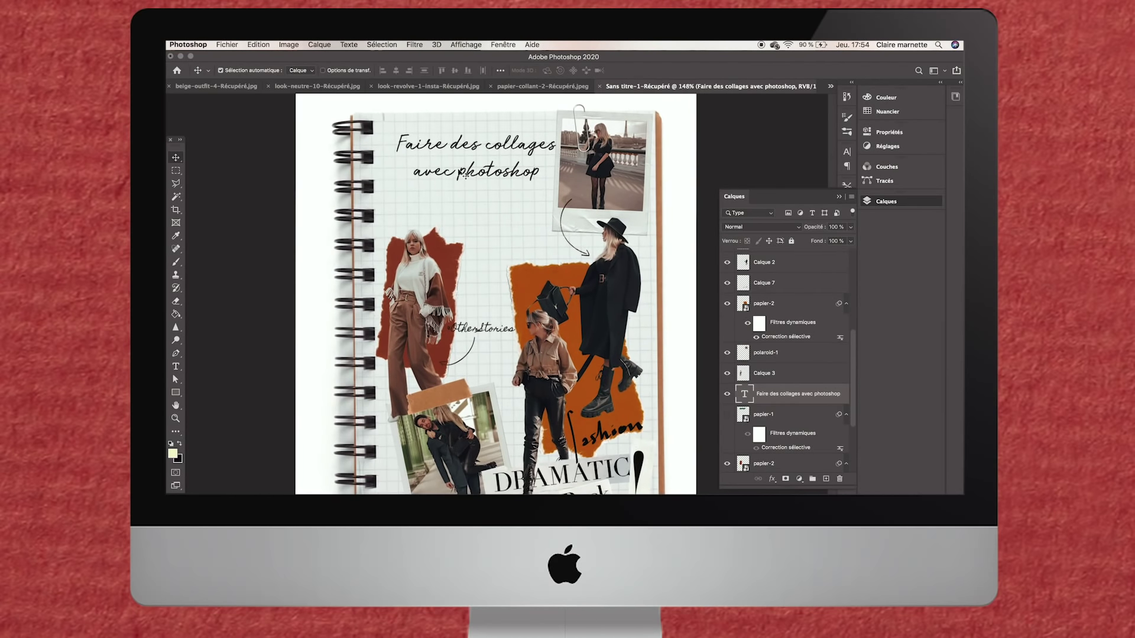
pyautogui.scroll(3, 464, 177)
pyautogui.scroll(2, 465, 189)
pyautogui.moveTo(464, 210); pyautogui.dragTo(451, 235)
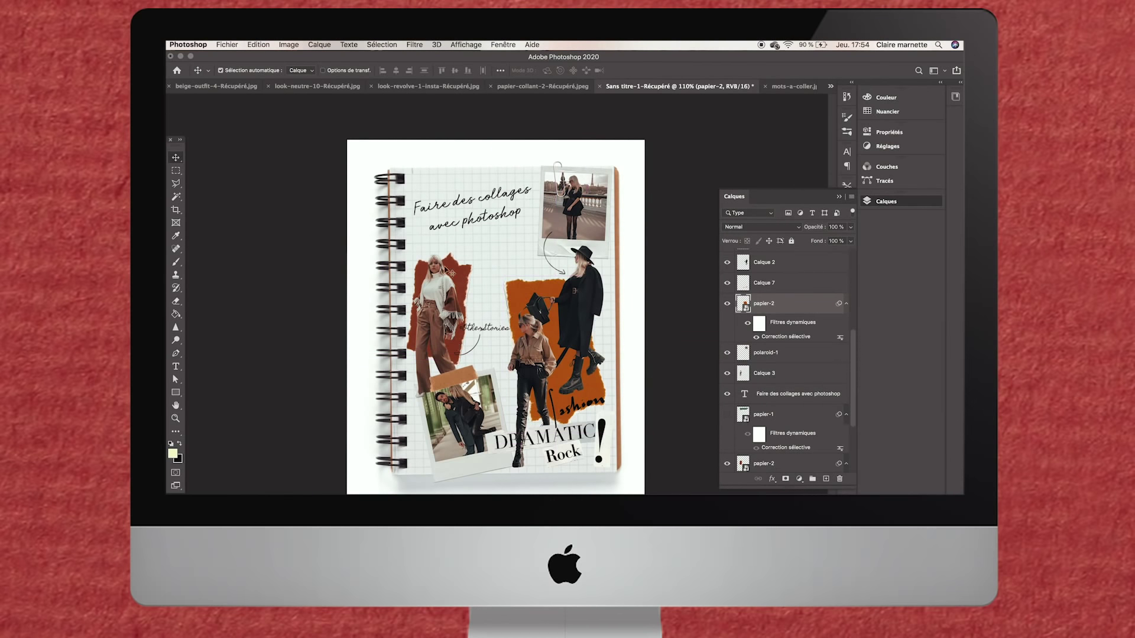
# Commit the torn paper and apply Selective Color on Reds: Cyan -34, Yellow +86, Black -62
pyautogui.press('Return')
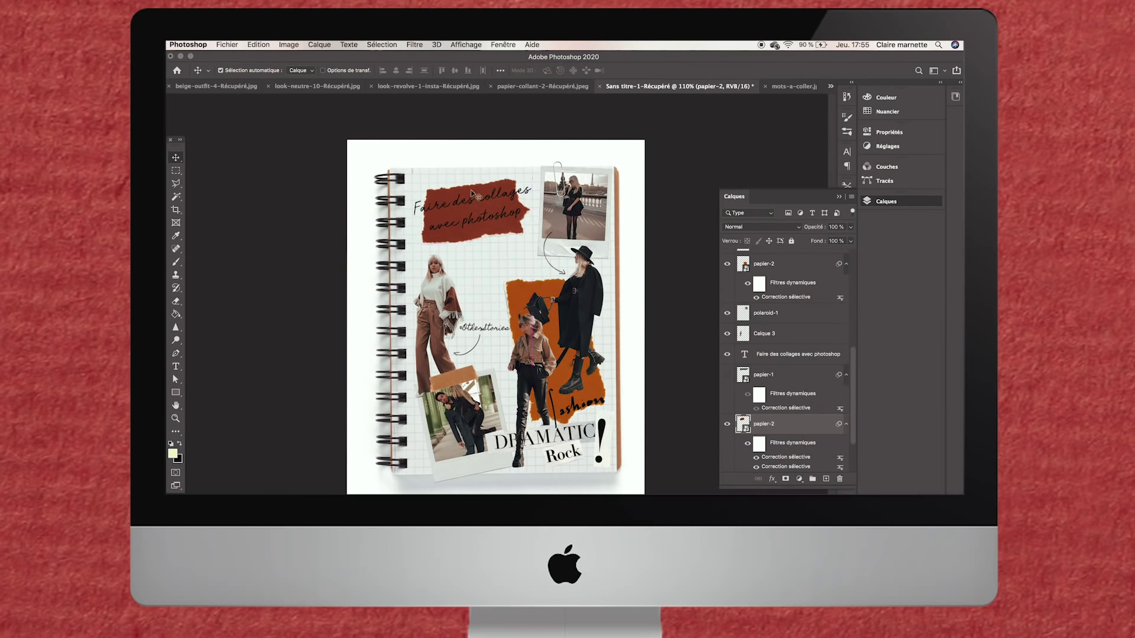
pyautogui.scroll(3, 508, 188)
pyautogui.click(289, 45)
pyautogui.moveTo(299, 72)
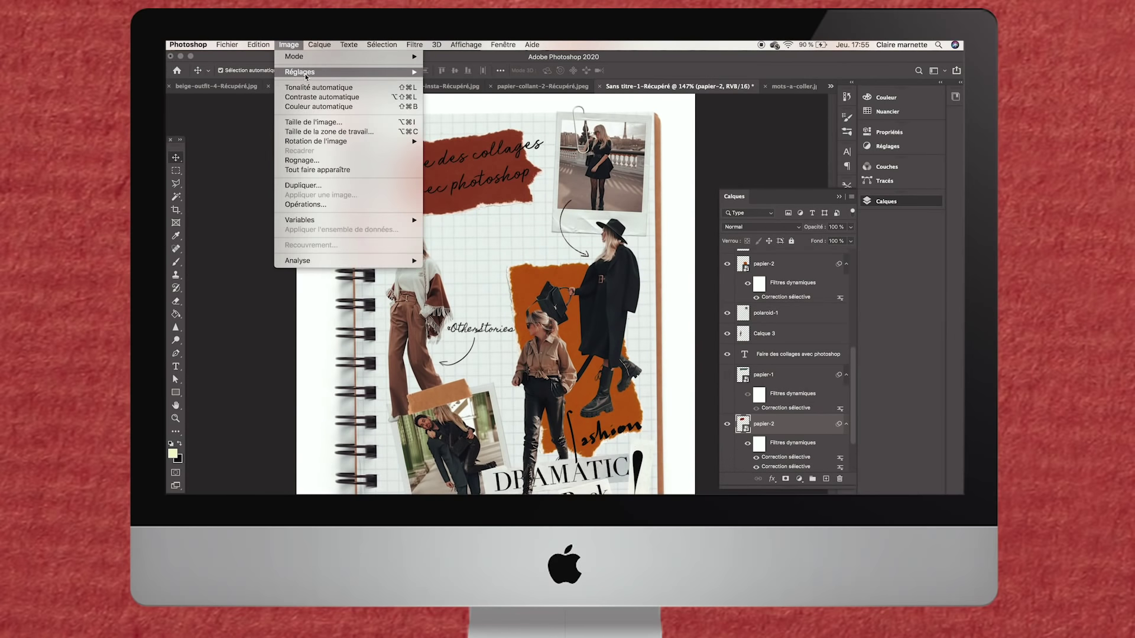
pyautogui.click(491, 229)
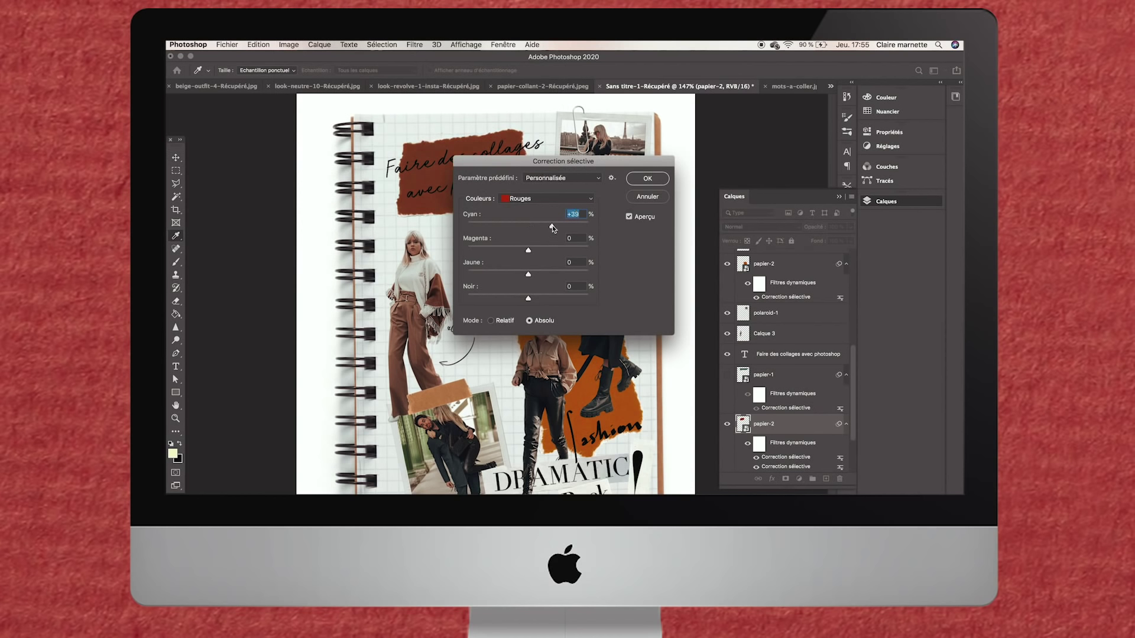
pyautogui.moveTo(552, 229)
pyautogui.mouseDown()
pyautogui.moveTo(508, 228)
pyautogui.moveTo(582, 249)
pyautogui.mouseUp()
pyautogui.moveTo(529, 276)
pyautogui.mouseDown()
pyautogui.moveTo(581, 272)
pyautogui.moveTo(534, 251)
pyautogui.mouseUp()
pyautogui.moveTo(518, 299); pyautogui.dragTo(490, 299)
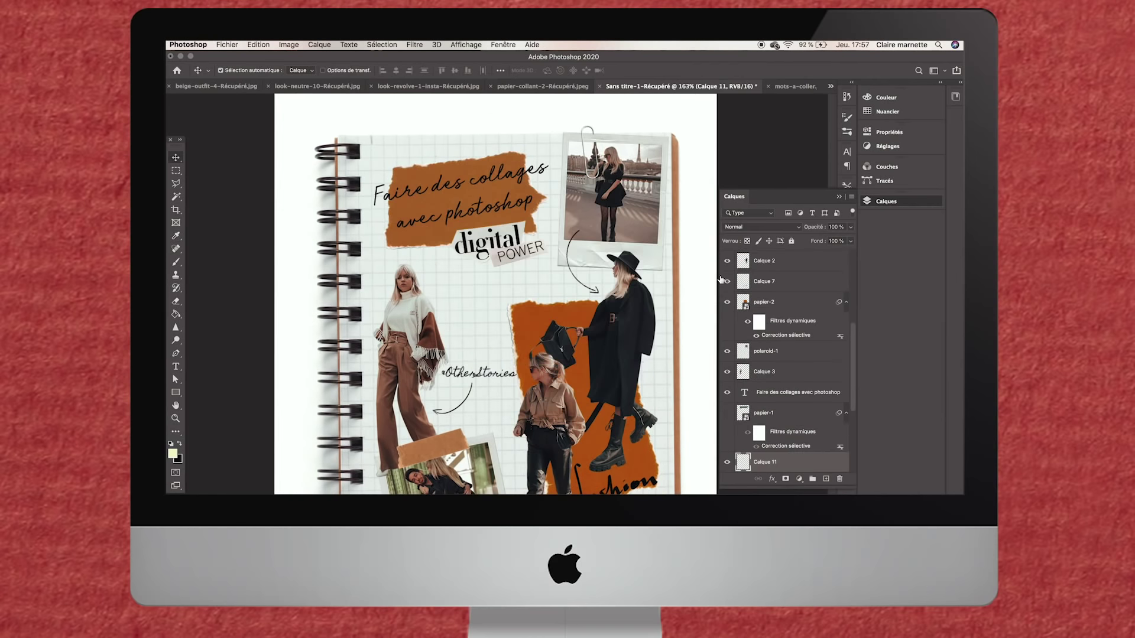
# Select the 'Faire des collages avec photoshop' title layer
pyautogui.scroll(-2, 788, 358)
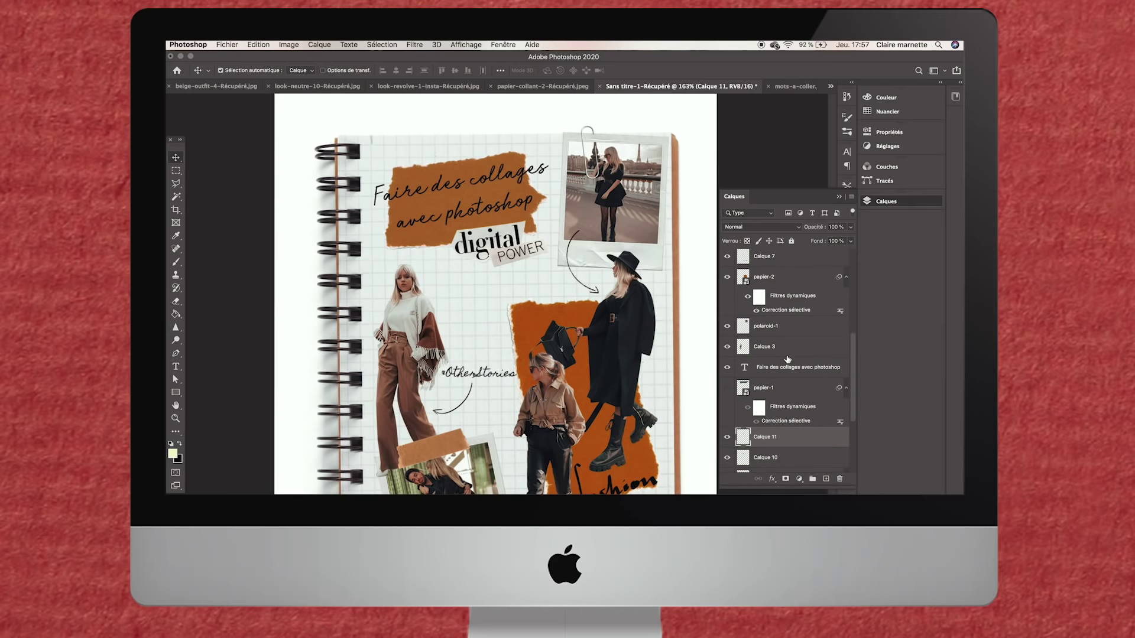
pyautogui.scroll(-3, 787, 359)
pyautogui.scroll(2, 788, 359)
pyautogui.scroll(2, 787, 358)
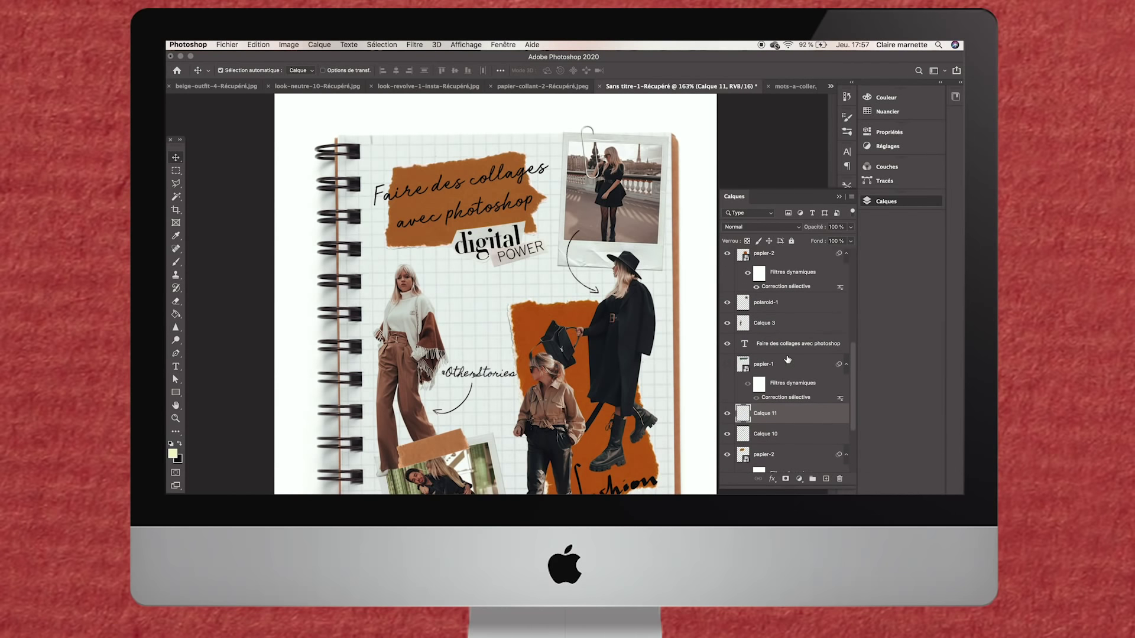
pyautogui.scroll(2, 787, 359)
pyautogui.scroll(1, 787, 359)
pyautogui.scroll(2, 787, 359)
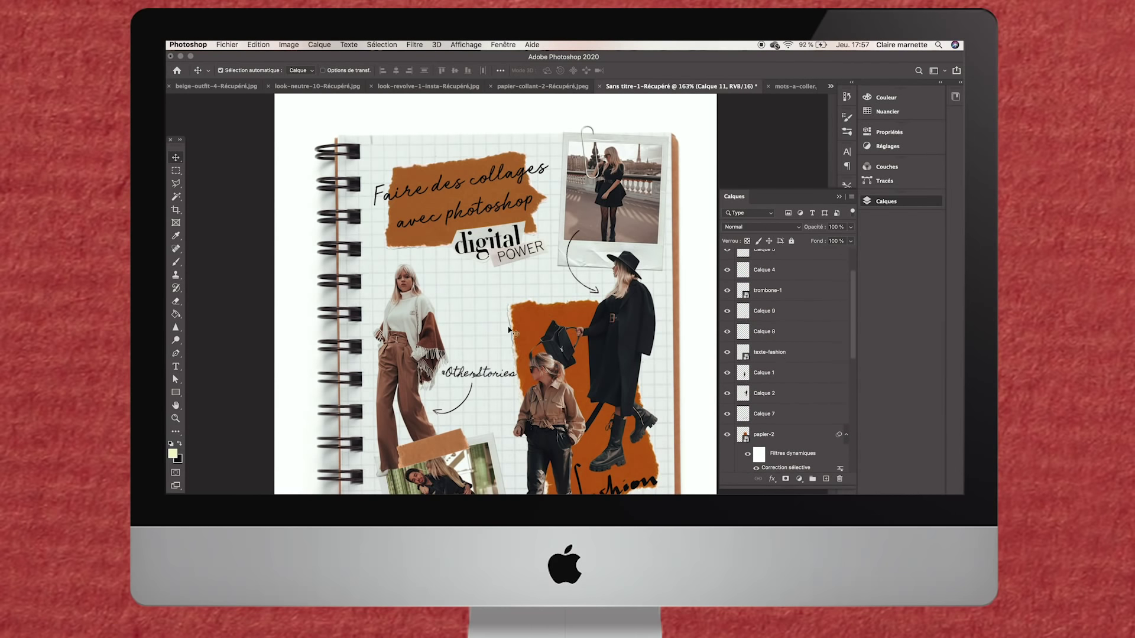
pyautogui.click(387, 198)
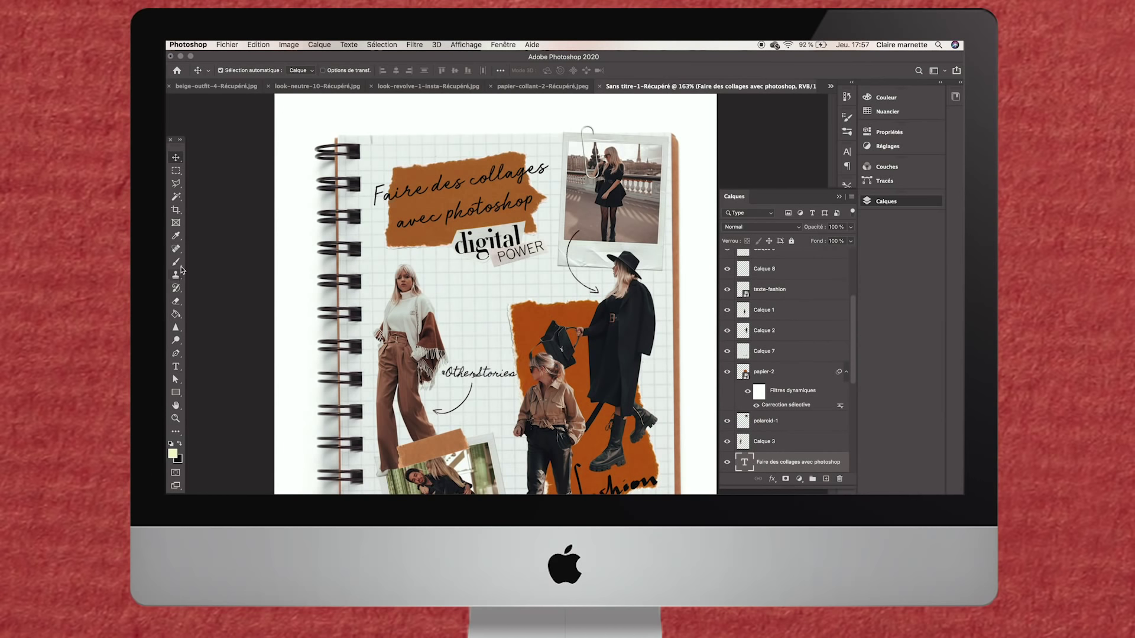
# Set the Eraser to a 122 px soft Aérographe airbrush tip
pyautogui.click(176, 303)
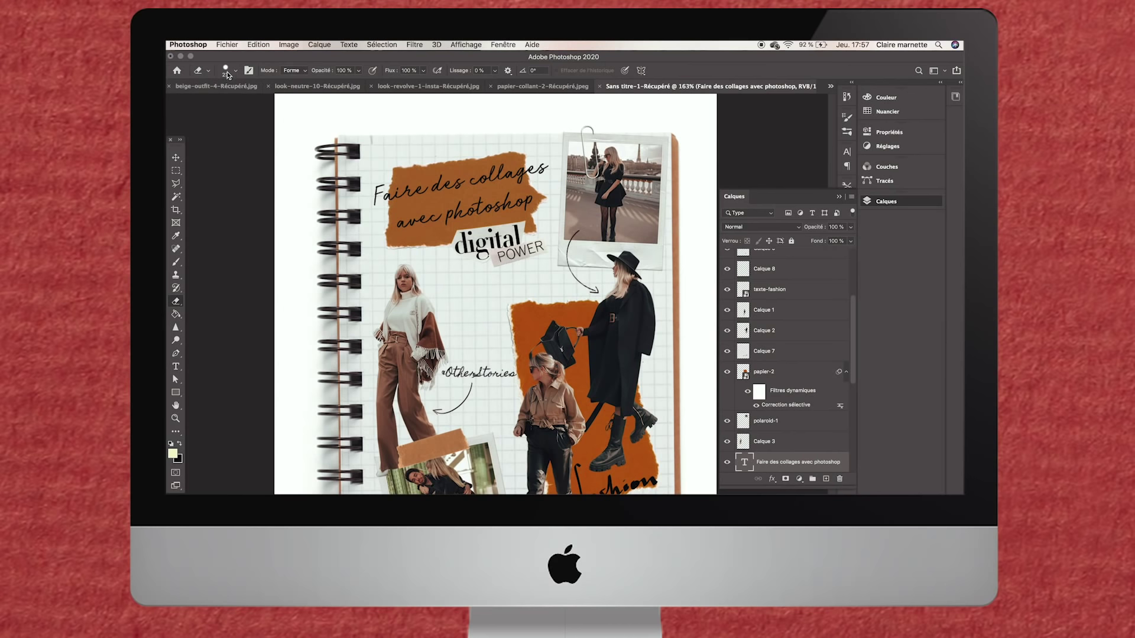
pyautogui.click(227, 74)
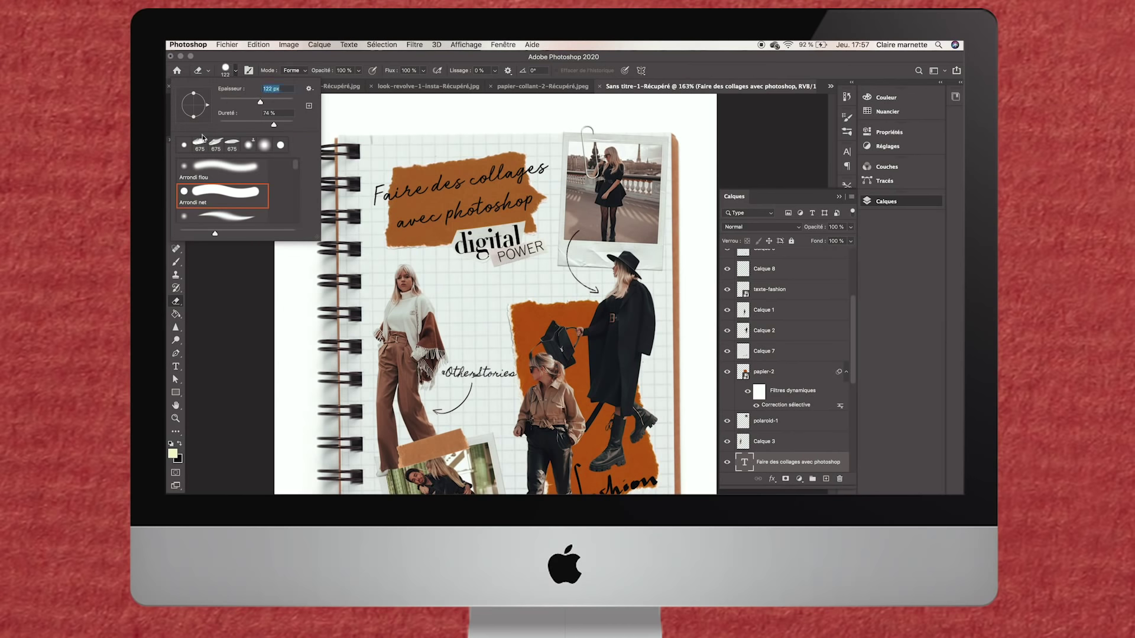
pyautogui.press('Return')
pyautogui.click(227, 74)
pyautogui.scroll(-3, 222, 172)
pyautogui.scroll(-3, 221, 172)
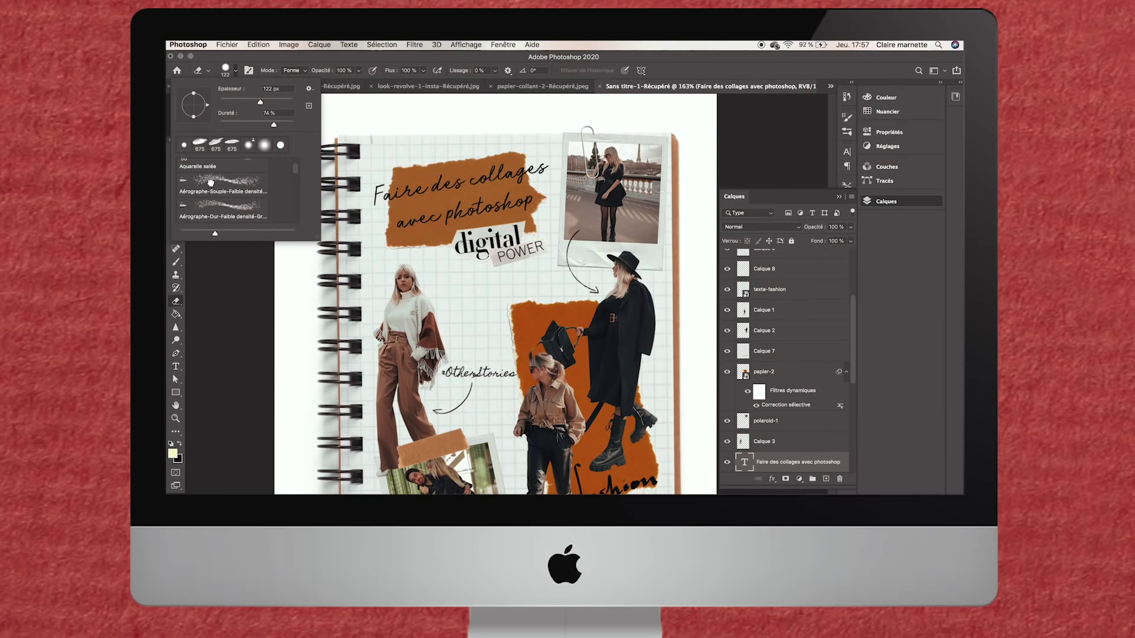
pyautogui.click(211, 183)
# Rasterise the title text layer so it can be soft-erased
pyautogui.click(452, 190)
pyautogui.press('Return')
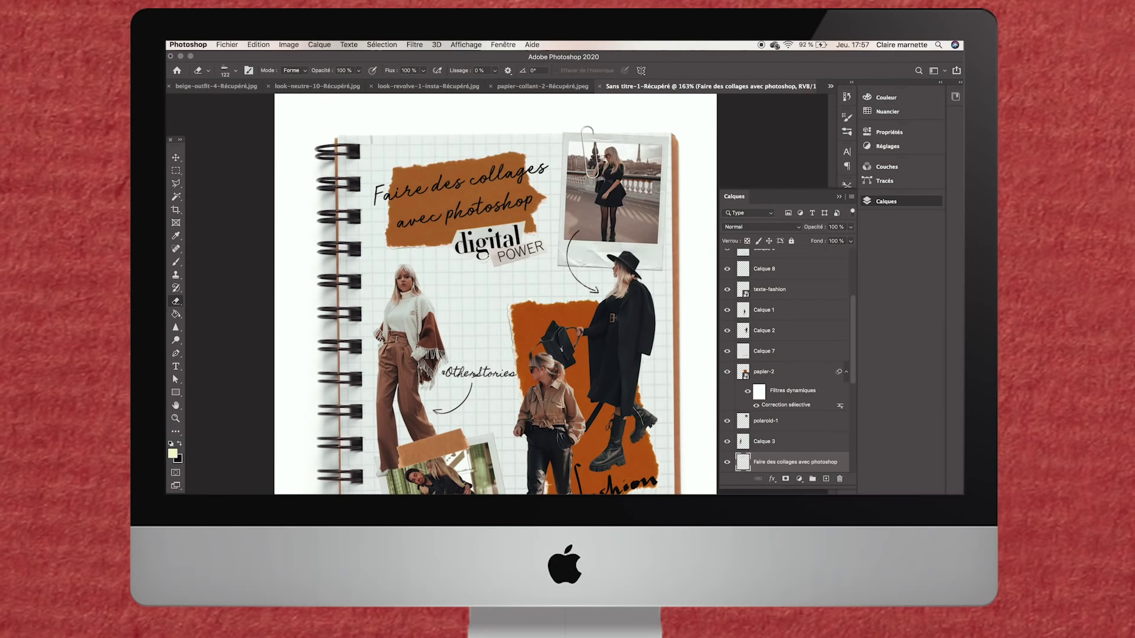
pyautogui.scroll(3, 497, 322)
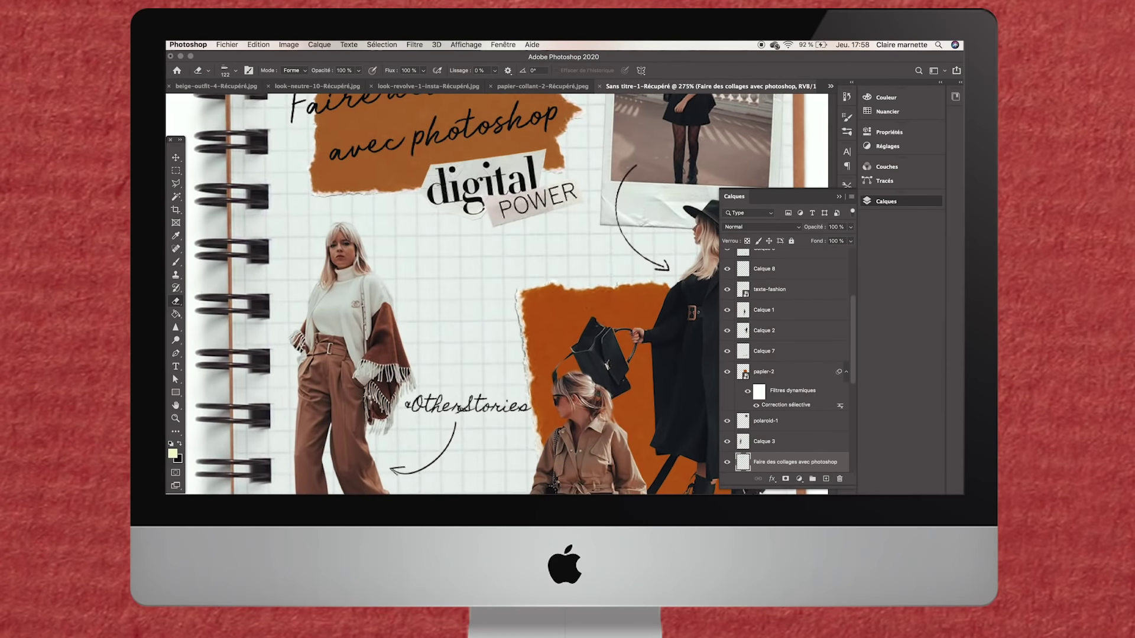
pyautogui.scroll(-3, 435, 195)
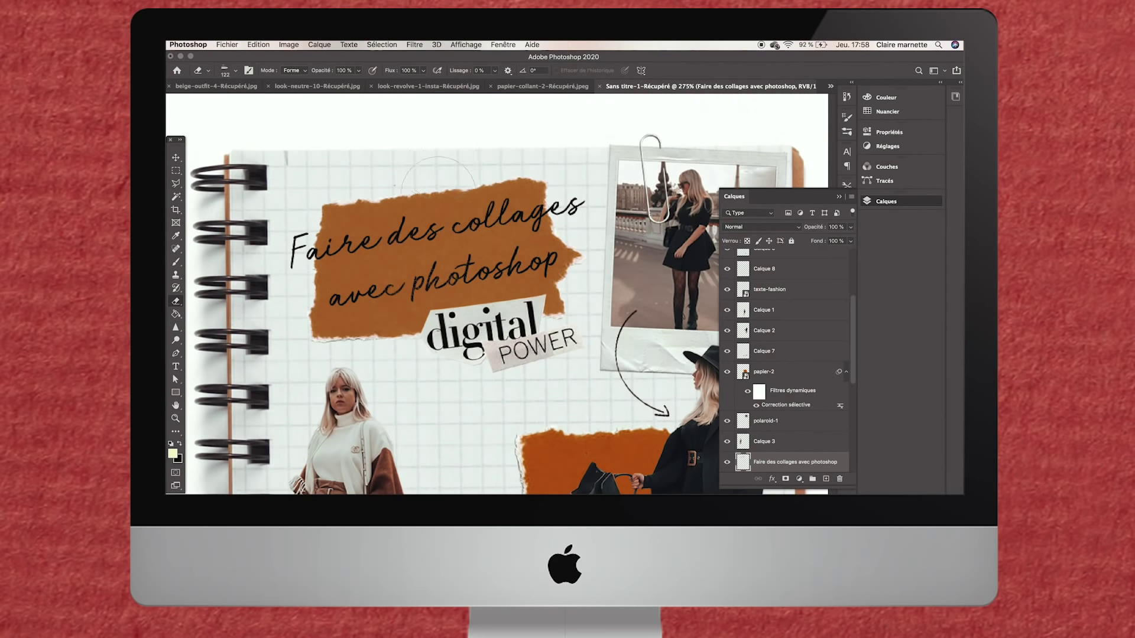
pyautogui.scroll(4, 434, 195)
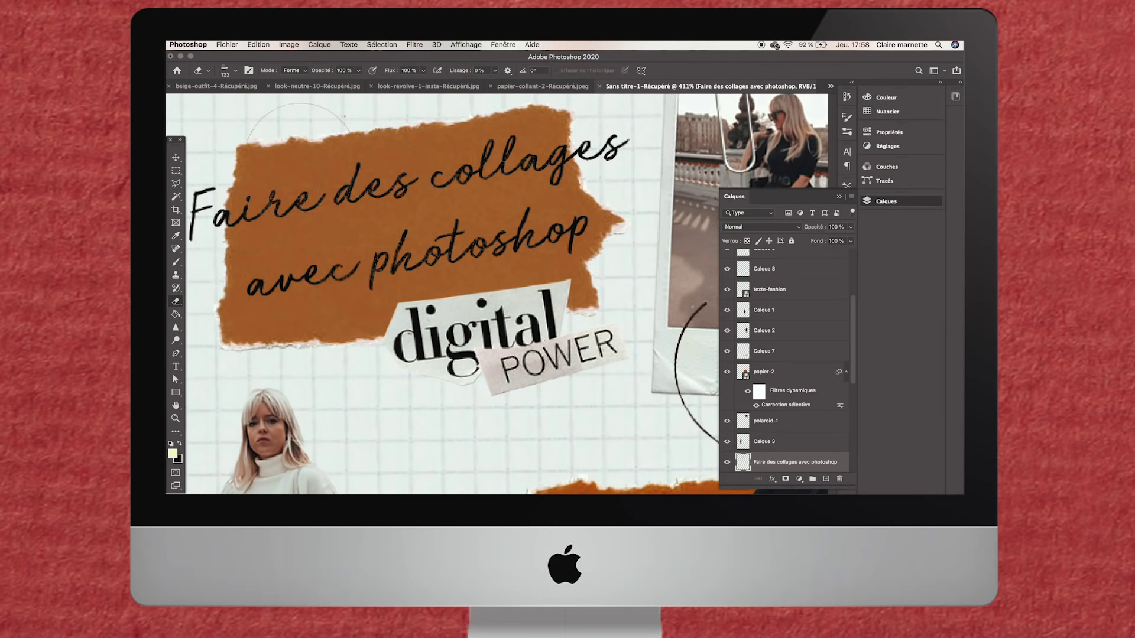
pyautogui.hscroll(3, 503, 293)
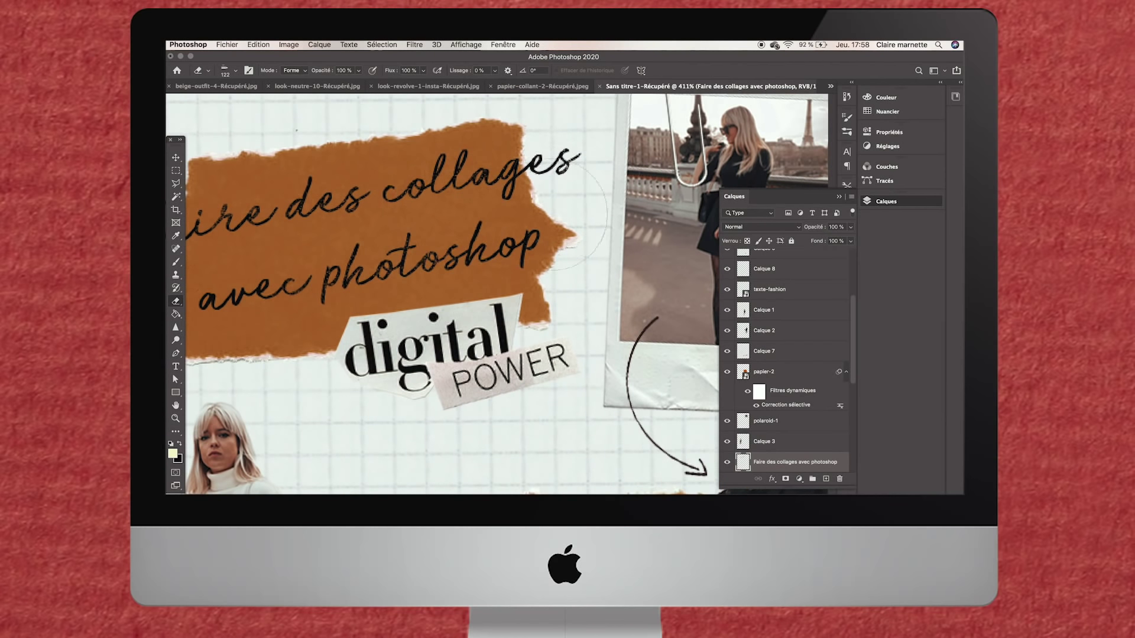
pyautogui.hscroll(-10, 497, 293)
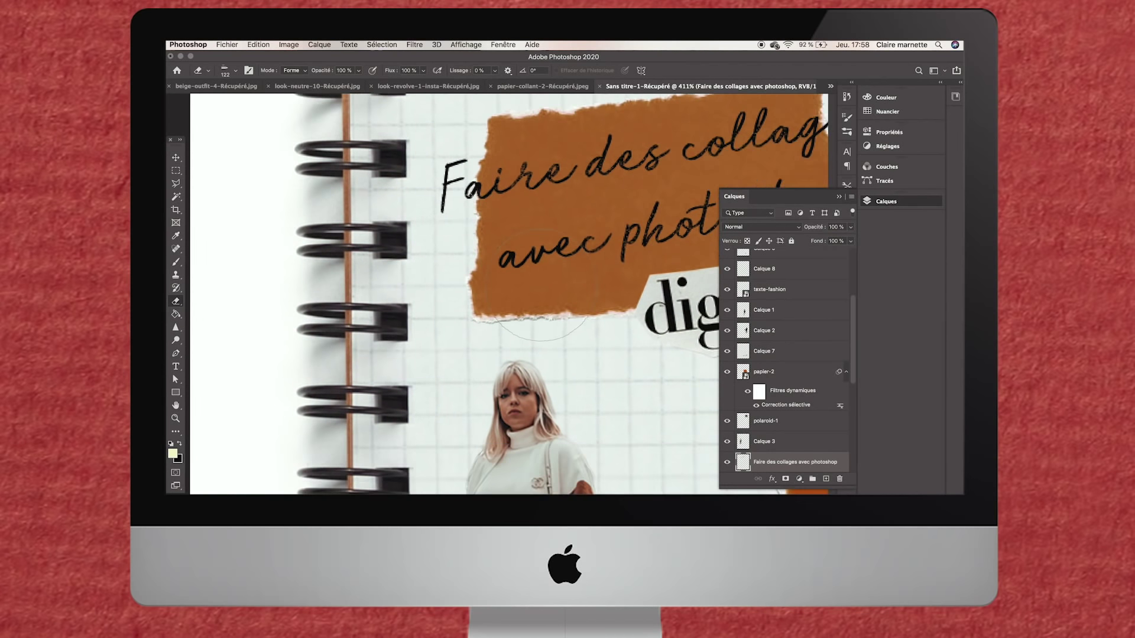
pyautogui.scroll(-5, 497, 293)
pyautogui.scroll(-5, 820, 387)
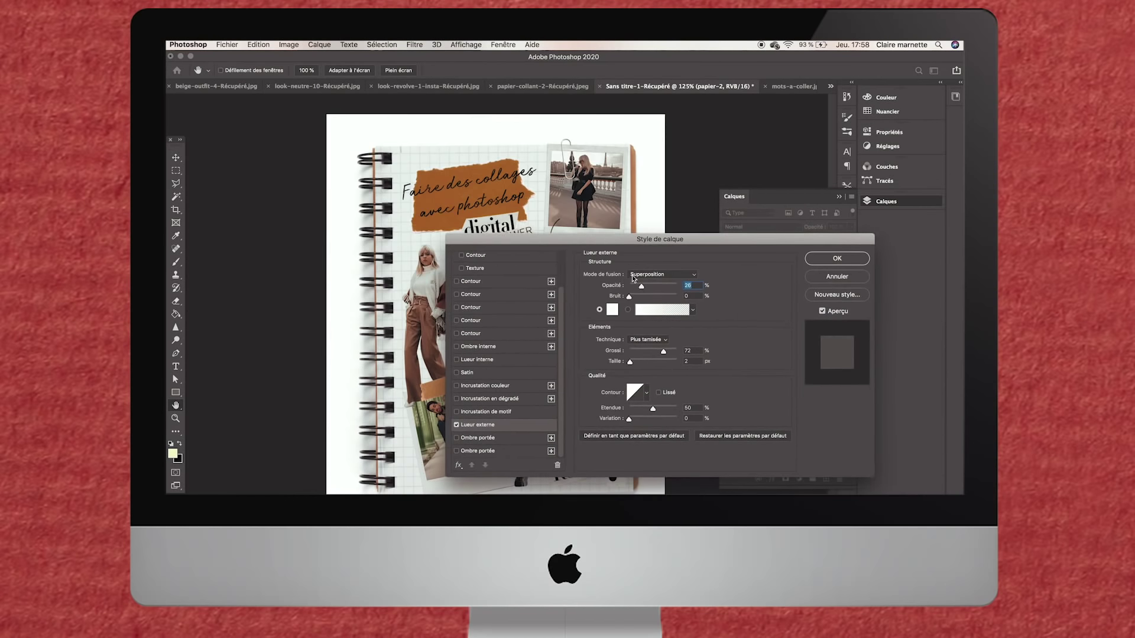
# Drop the near-black outer glow and give papier-2 a black drop shadow instead
pyautogui.click(613, 310)
pyautogui.click(488, 295)
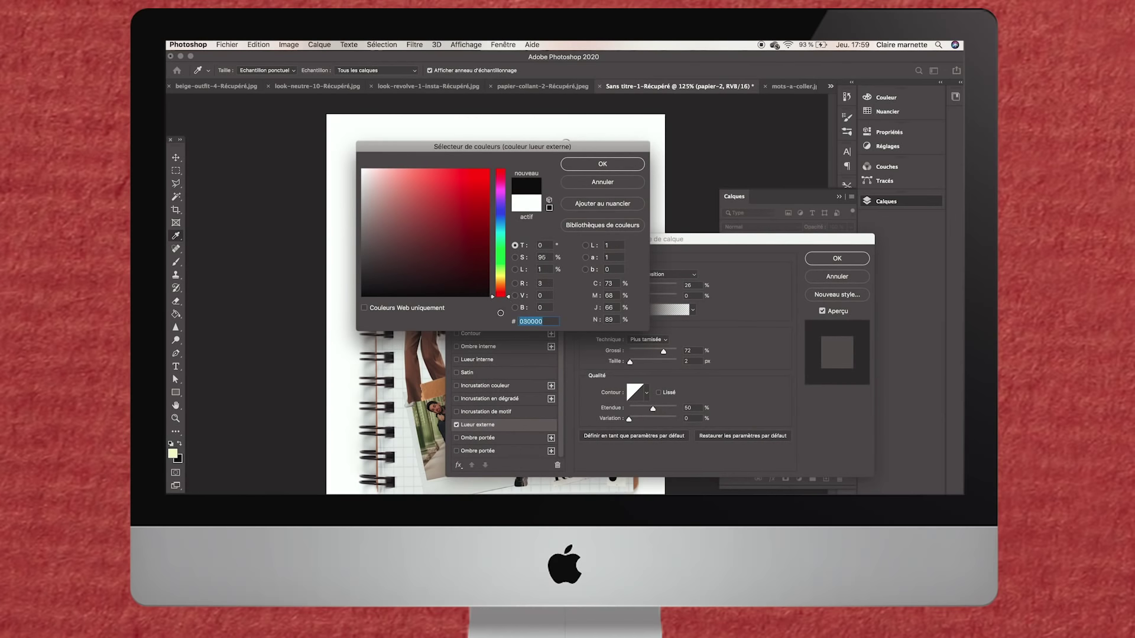
pyautogui.click(603, 165)
pyautogui.click(456, 425)
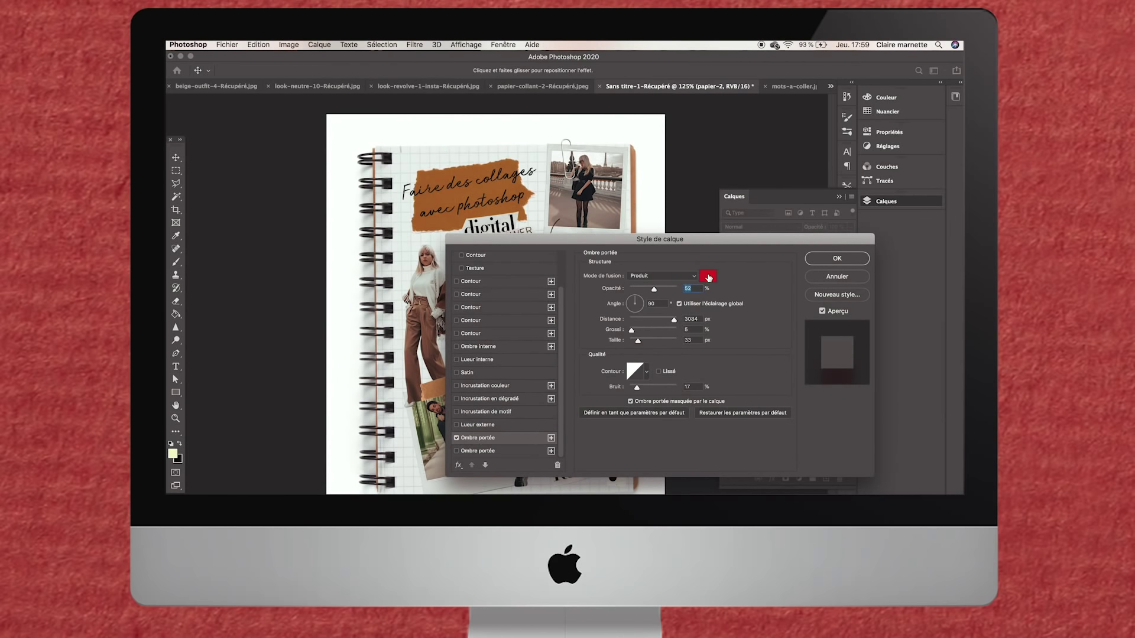
pyautogui.click(708, 276)
pyautogui.click(481, 296)
pyautogui.click(603, 166)
# Set the drop shadow to 25 px distance, 106° angle, 0% noise and 50% opacity
pyautogui.moveTo(653, 289)
pyautogui.mouseDown()
pyautogui.moveTo(672, 289)
pyautogui.moveTo(629, 323)
pyautogui.moveTo(628, 305)
pyautogui.moveTo(636, 321)
pyautogui.mouseUp()
pyautogui.click(640, 313)
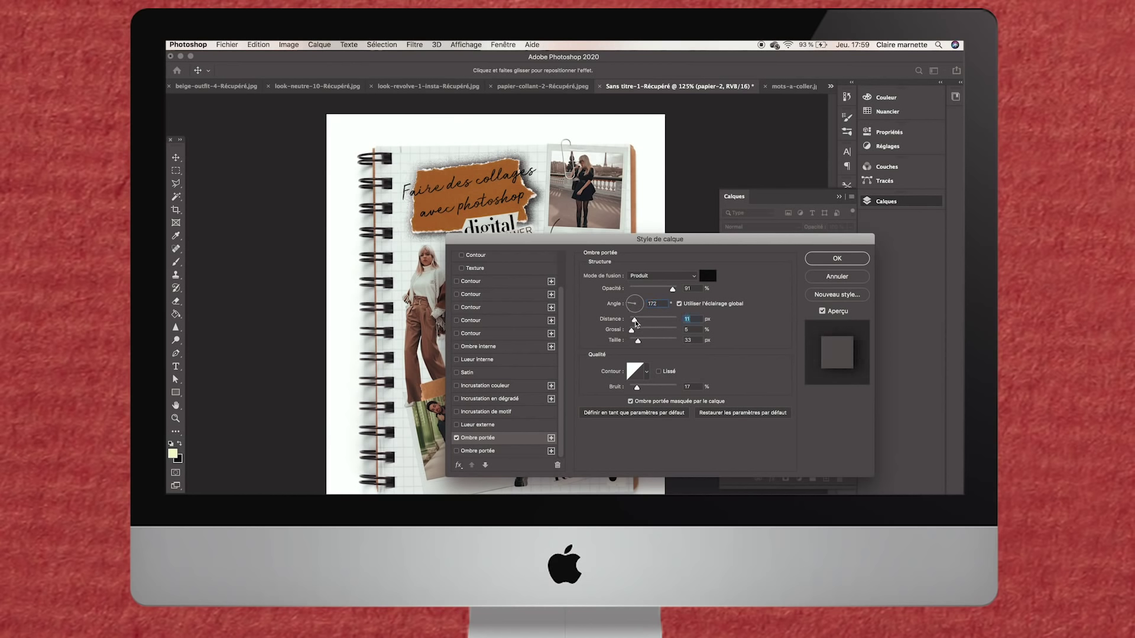
pyautogui.click(633, 299)
pyautogui.moveTo(672, 289); pyautogui.dragTo(663, 290)
pyautogui.moveTo(636, 388); pyautogui.dragTo(628, 391)
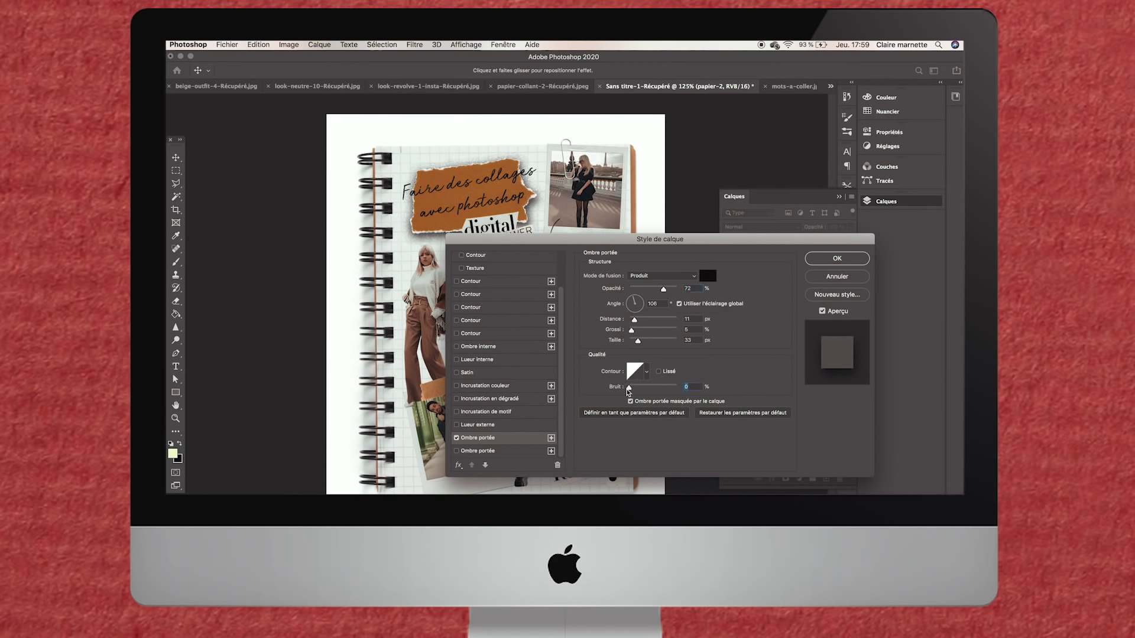
pyautogui.moveTo(663, 289); pyautogui.dragTo(632, 320)
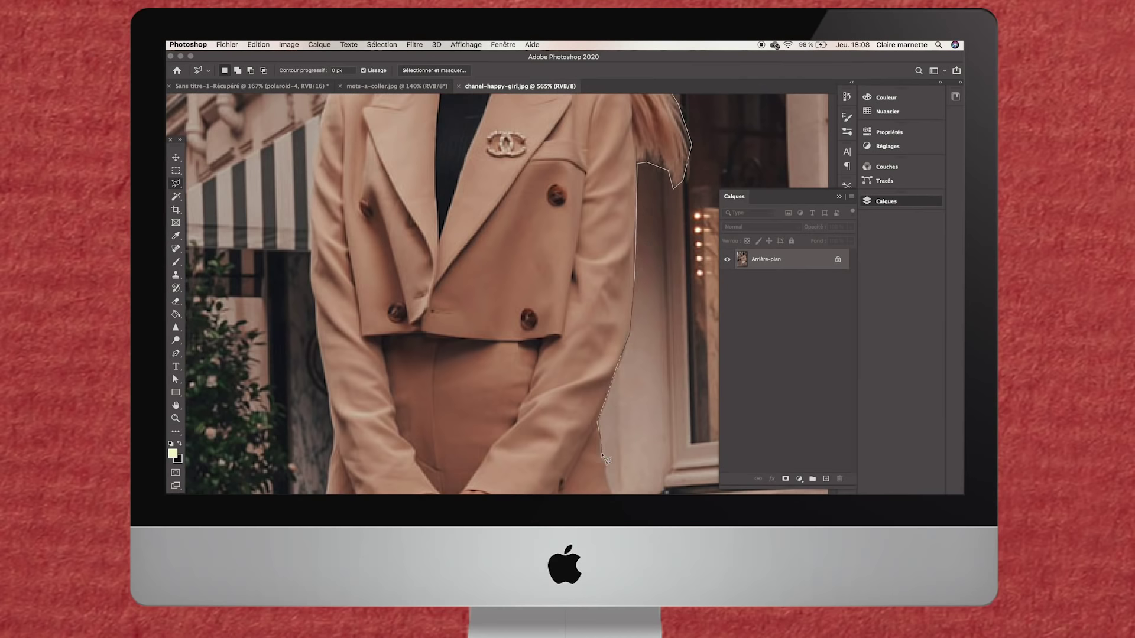
# Start a polygonal lasso outline around the Chanel-bag model along the bag and leg
pyautogui.scroll(-3, 607, 475)
pyautogui.scroll(-3, 627, 461)
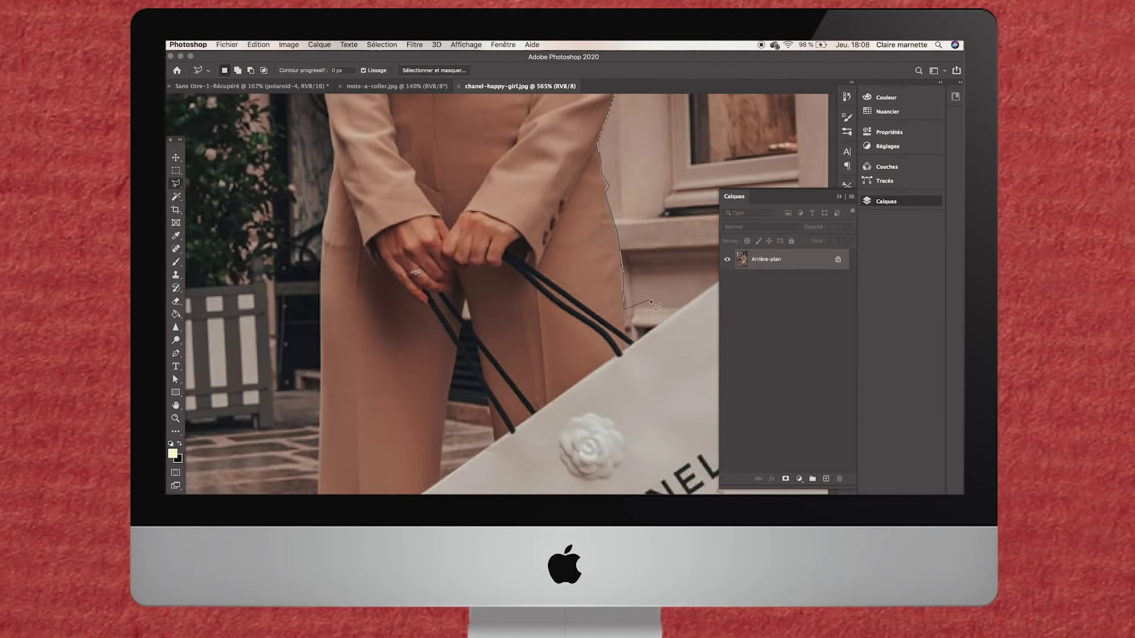
pyautogui.click(642, 266)
pyautogui.hscroll(5, 641, 266)
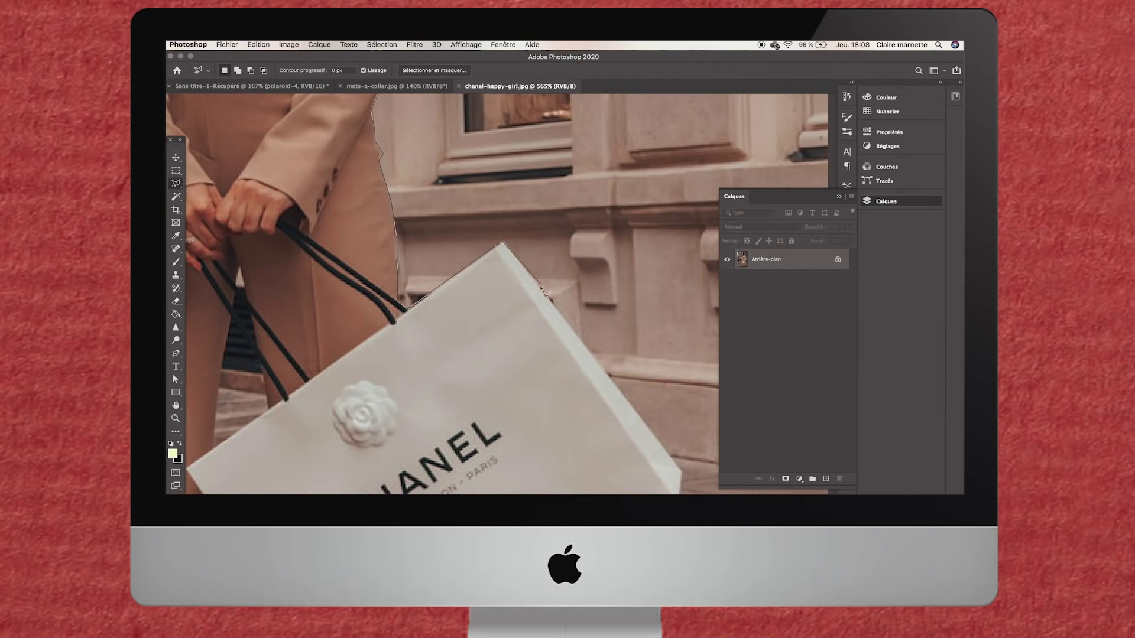
pyautogui.scroll(-5, 679, 473)
pyautogui.click(668, 334)
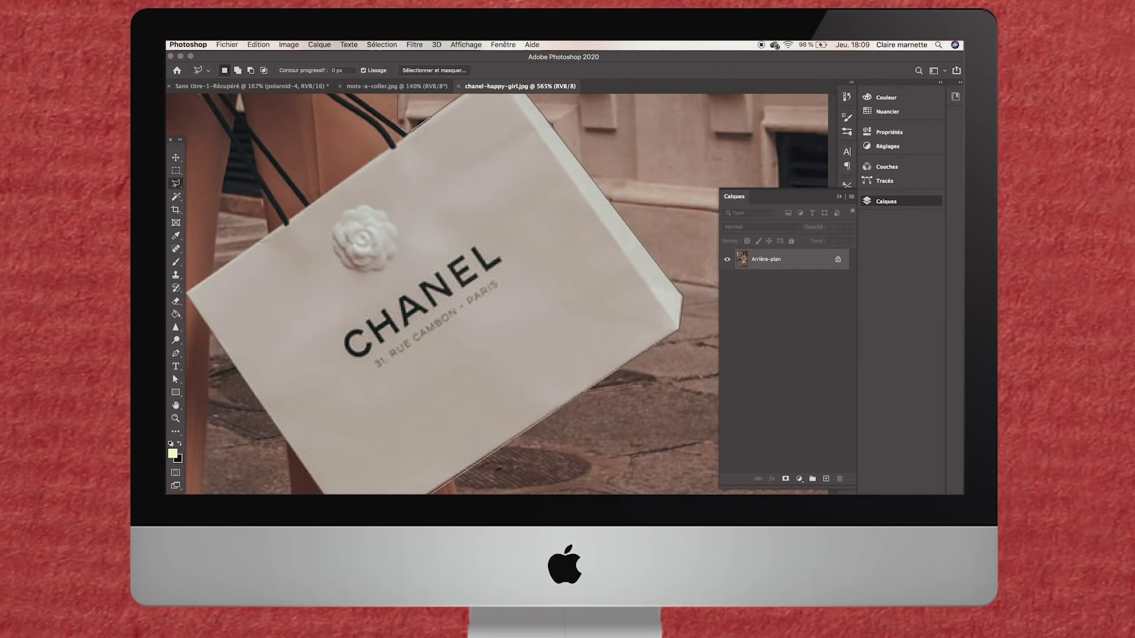
pyautogui.click(455, 476)
pyautogui.scroll(-5, 467, 476)
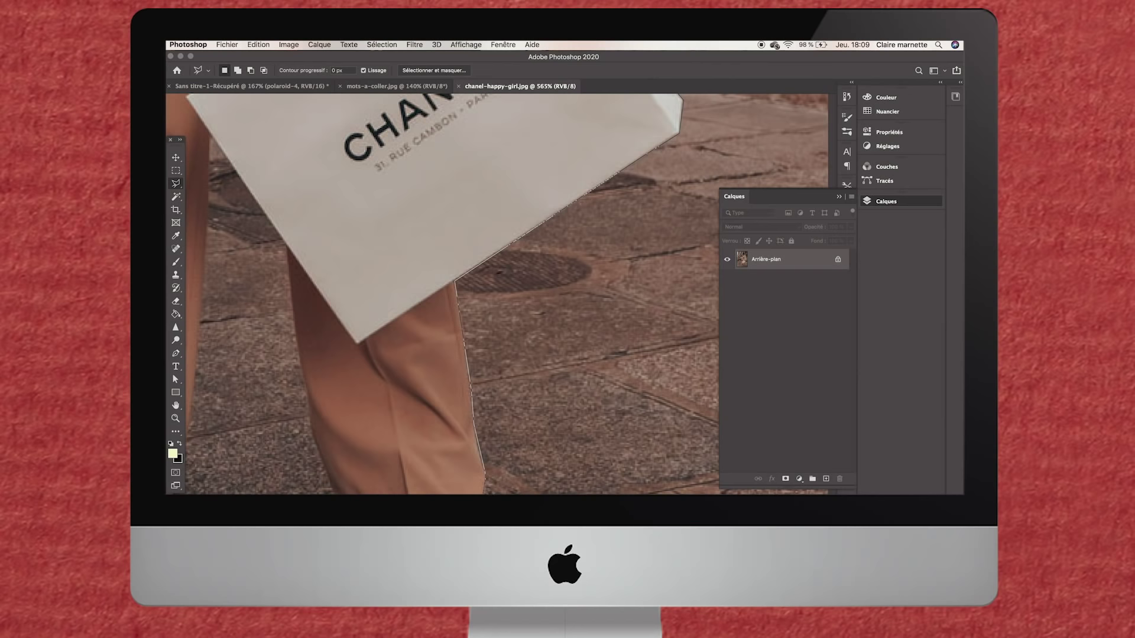
pyautogui.click(485, 478)
# Continue the outline around the shoe and up the trouser edge to the bag
pyautogui.scroll(-3, 485, 477)
pyautogui.click(482, 393)
pyautogui.click(406, 408)
pyautogui.click(386, 386)
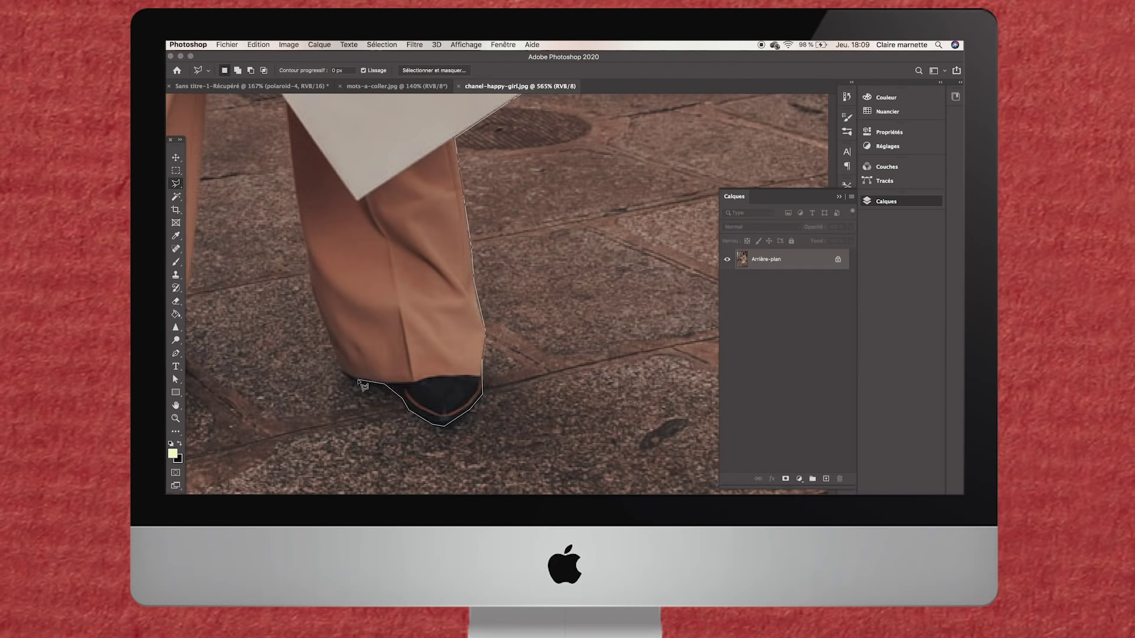
pyautogui.click(331, 343)
pyautogui.click(310, 263)
pyautogui.scroll(3, 301, 224)
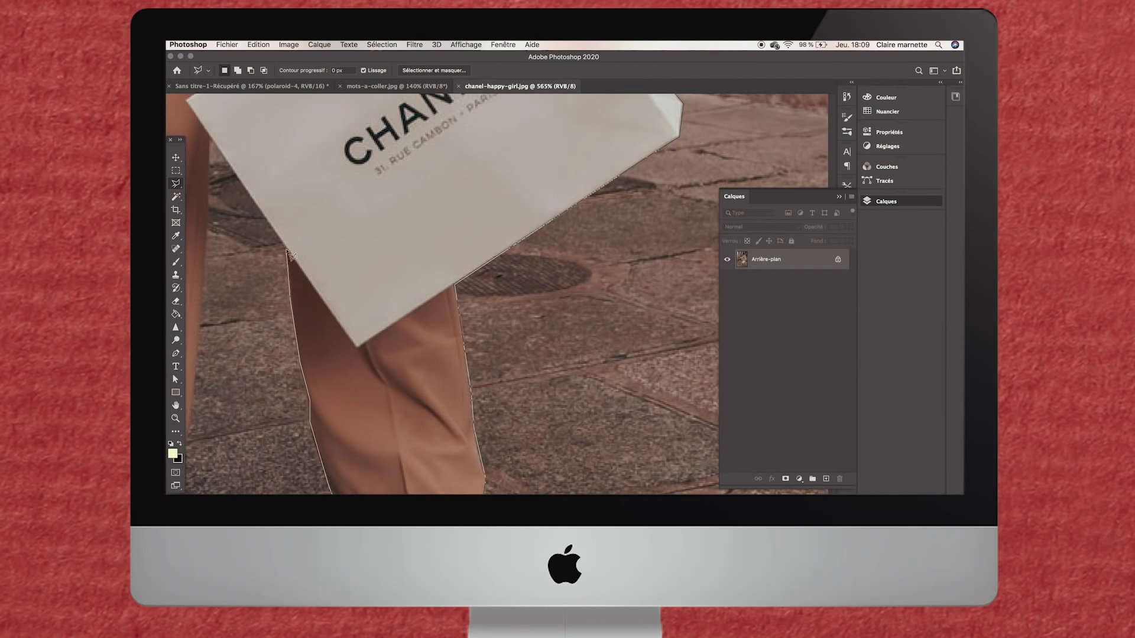
pyautogui.click(286, 248)
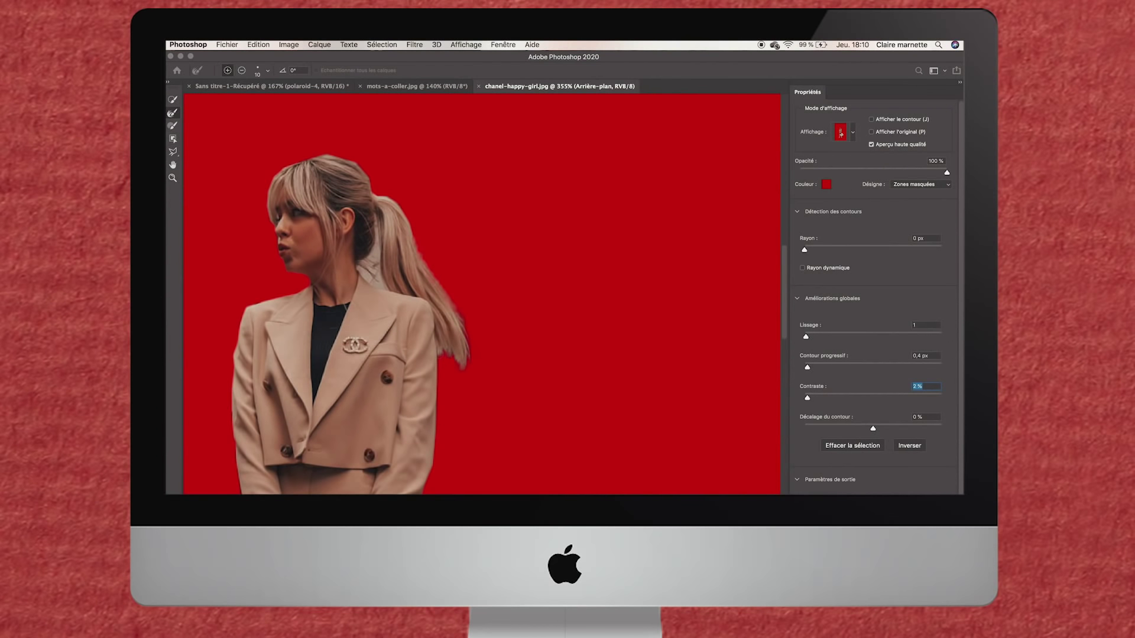
# Pan and zoom around the photo to check the model's outline
pyautogui.scroll(5, 479, 323)
pyautogui.hscroll(-5, 478, 323)
pyautogui.hscroll(-5, 329, 370)
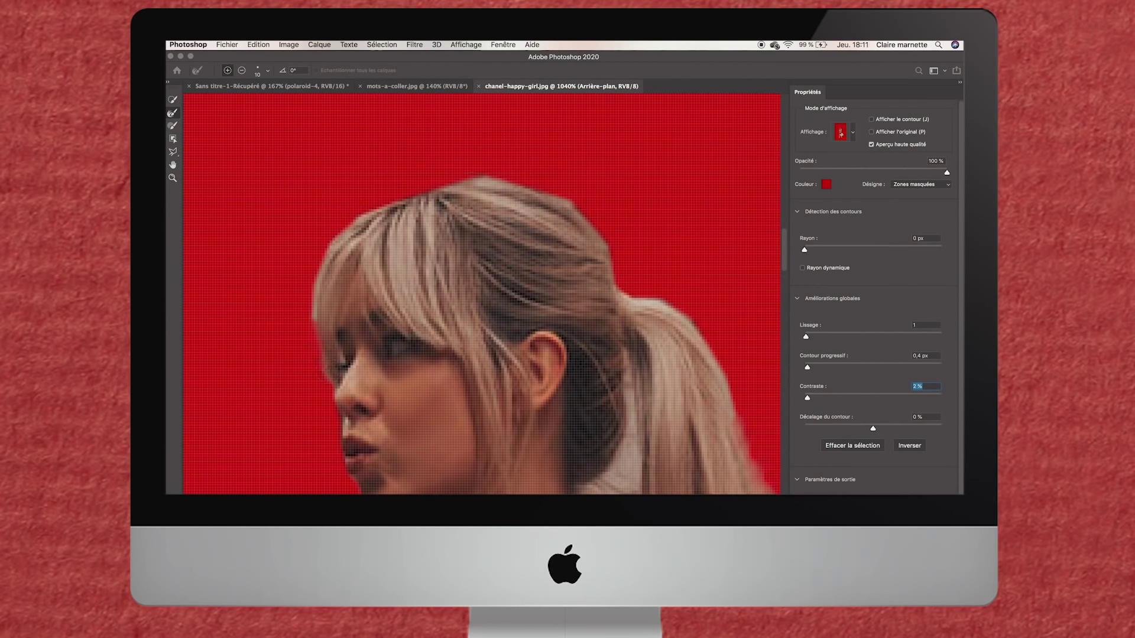
pyautogui.scroll(1, 450, 165)
pyautogui.scroll(3, 449, 165)
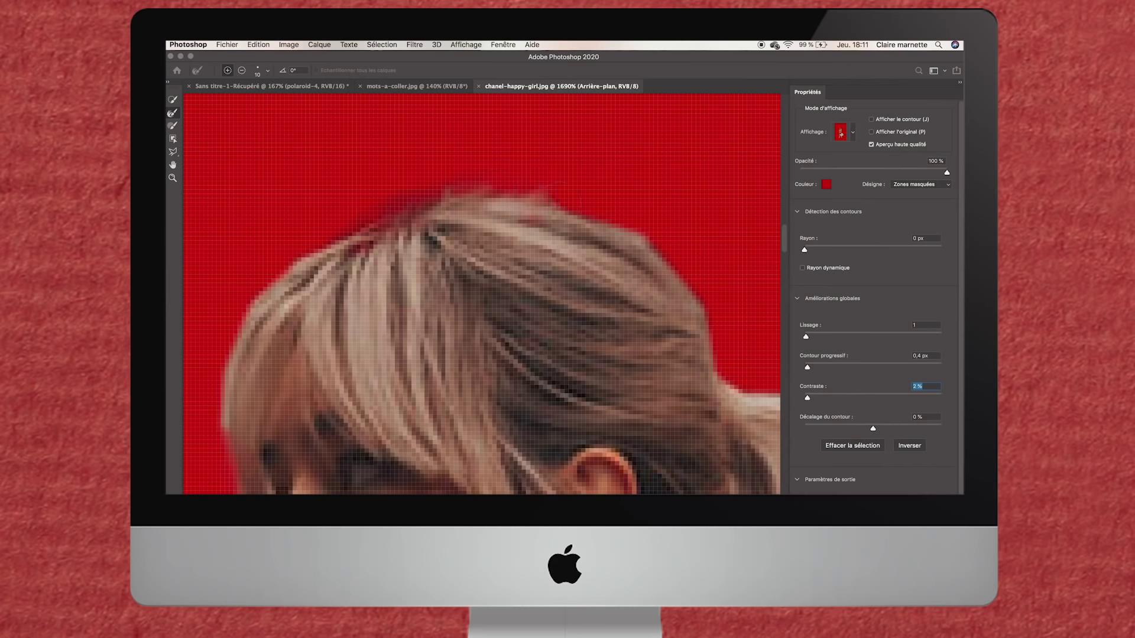
pyautogui.scroll(-5, 449, 236)
pyautogui.scroll(5, 337, 246)
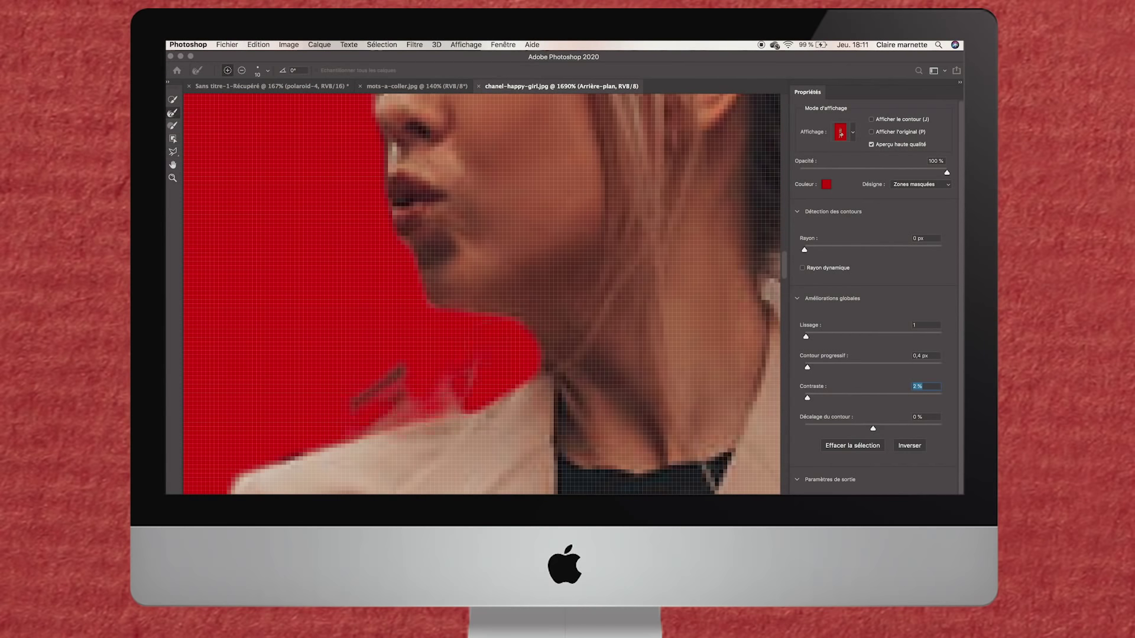
pyautogui.hscroll(5, 474, 319)
pyautogui.scroll(-2, 474, 319)
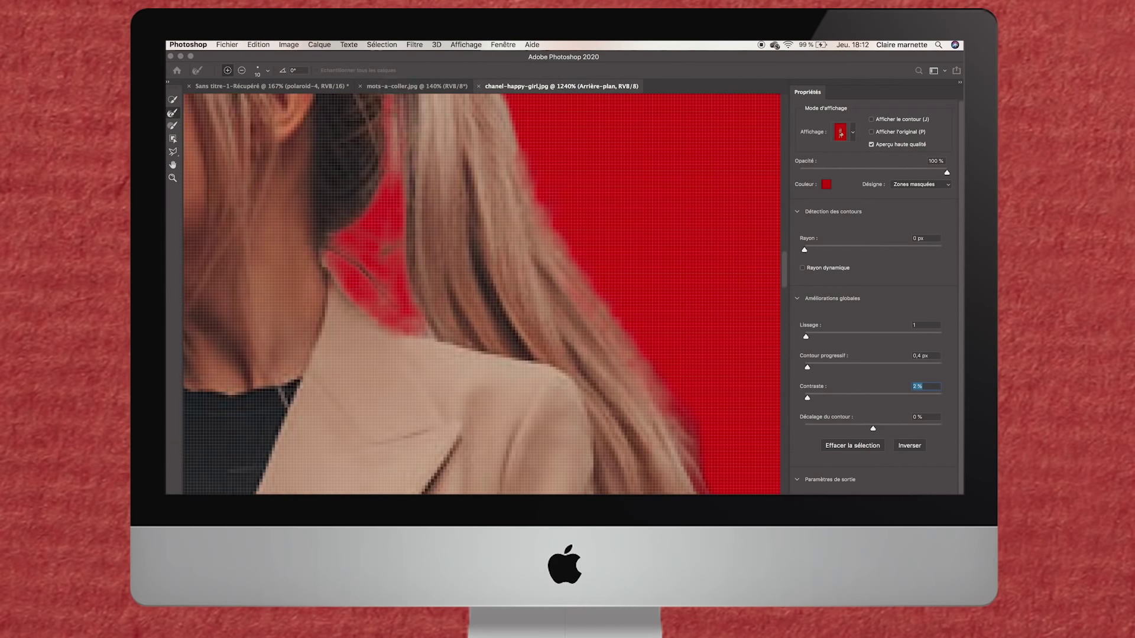
pyautogui.scroll(-5, 481, 295)
pyautogui.scroll(-5, 481, 295)
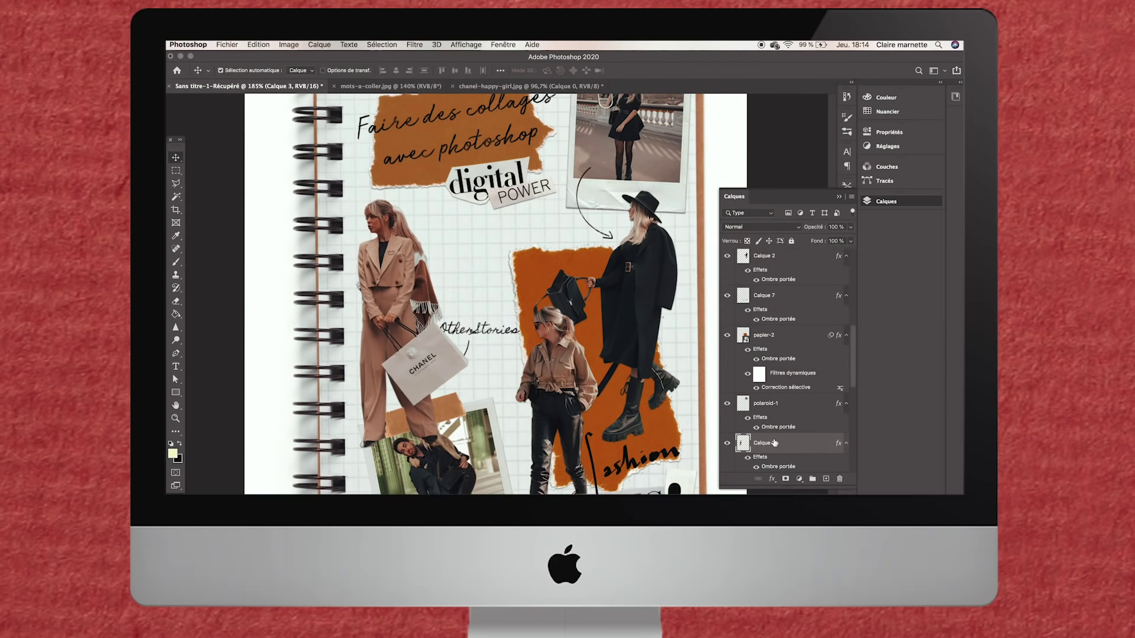
# Bring the white-sweater model's layer to the top and mirror her horizontally
pyautogui.moveTo(775, 443); pyautogui.dragTo(782, 294)
pyautogui.hotkey('ctrl', 't')
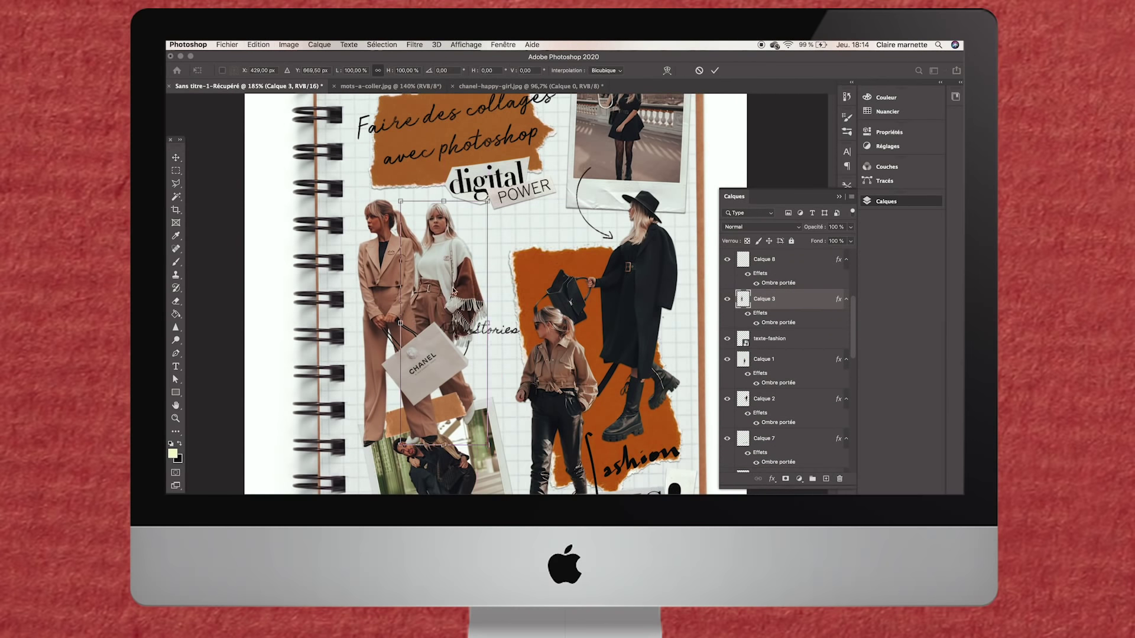
pyautogui.moveTo(454, 291); pyautogui.dragTo(433, 250)
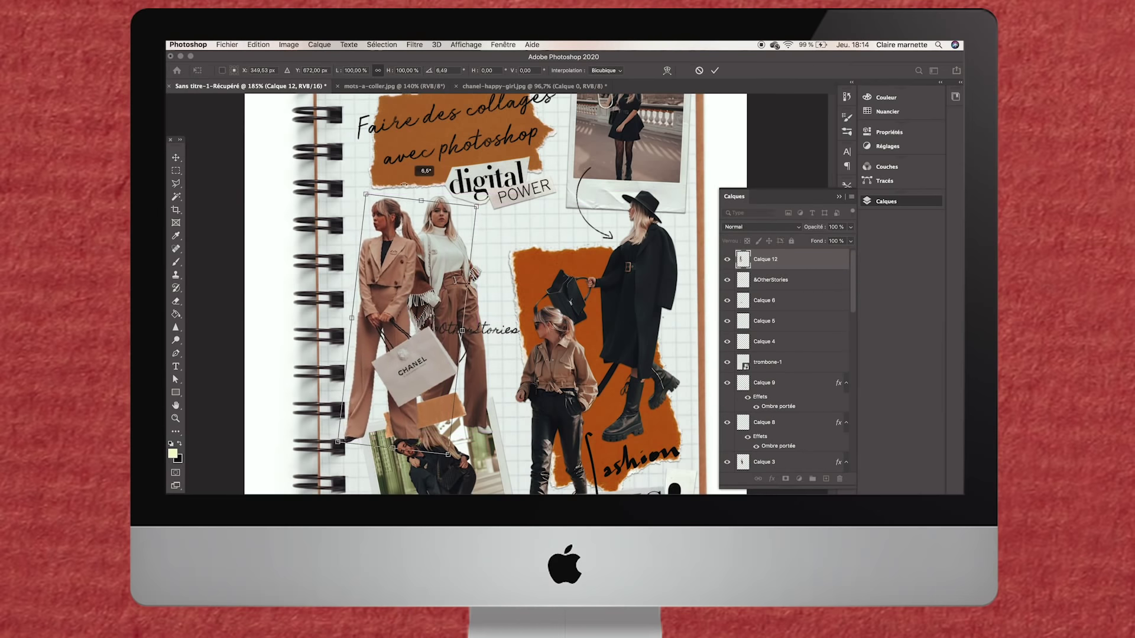
pyautogui.press('Return')
# Brighten the Chanel-bag model in Camera Raw HSL luminance: Oranges +13, Reds +20
pyautogui.click(415, 44)
pyautogui.click(437, 99)
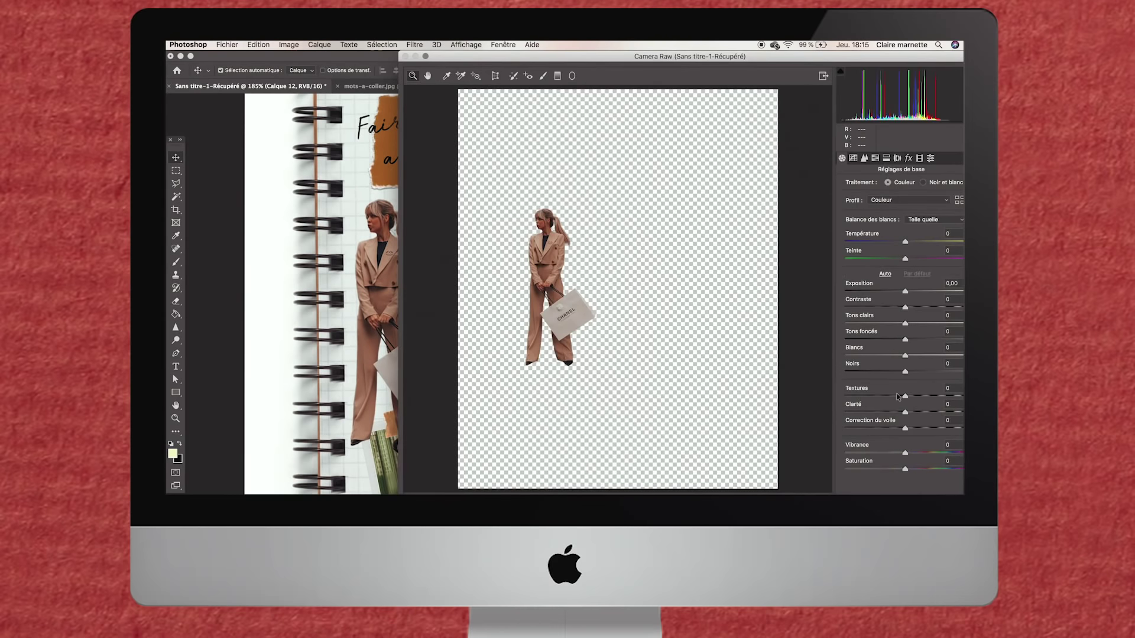
pyautogui.click(875, 158)
pyautogui.moveTo(905, 240); pyautogui.dragTo(918, 224)
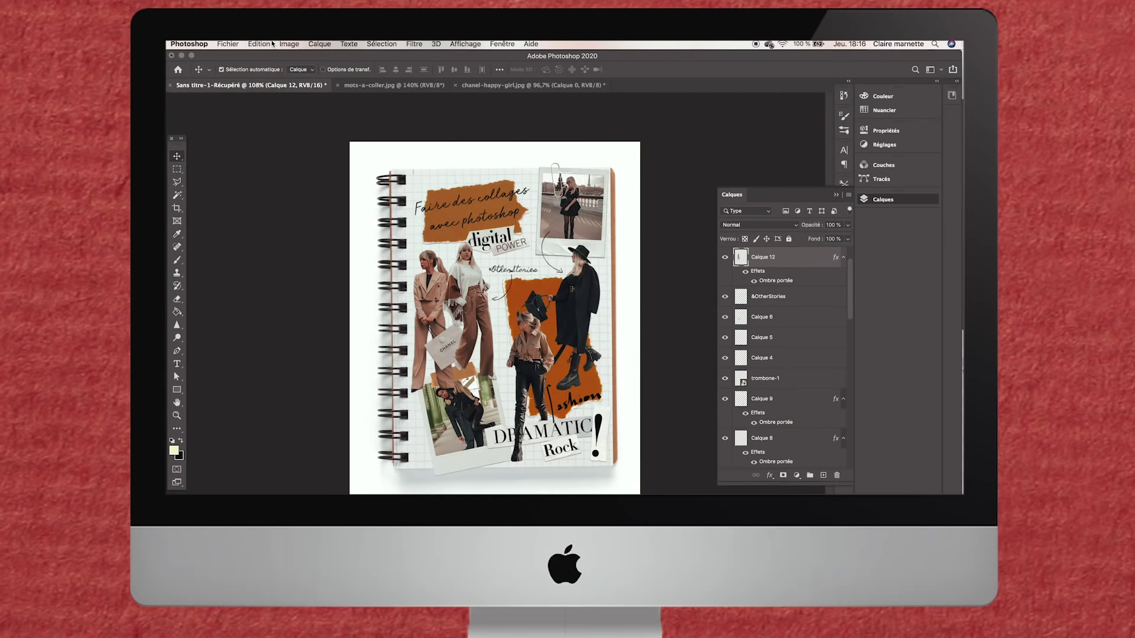
# Open Save for Web and check the collage preview at JPEG quality 60
pyautogui.click(228, 44)
pyautogui.moveTo(241, 181)
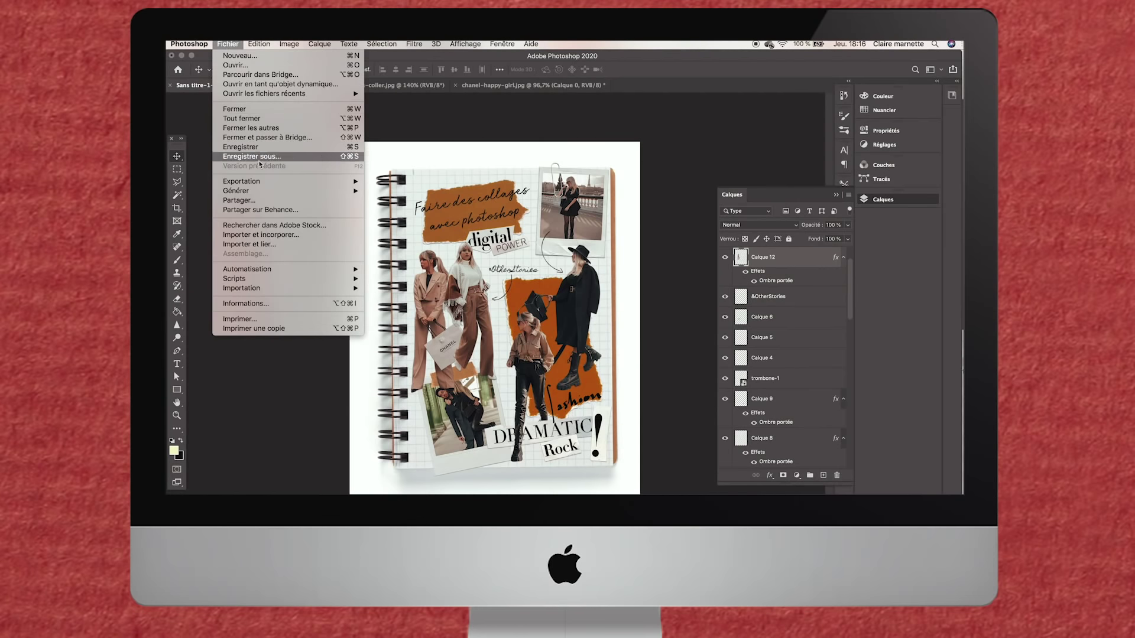
pyautogui.click(513, 223)
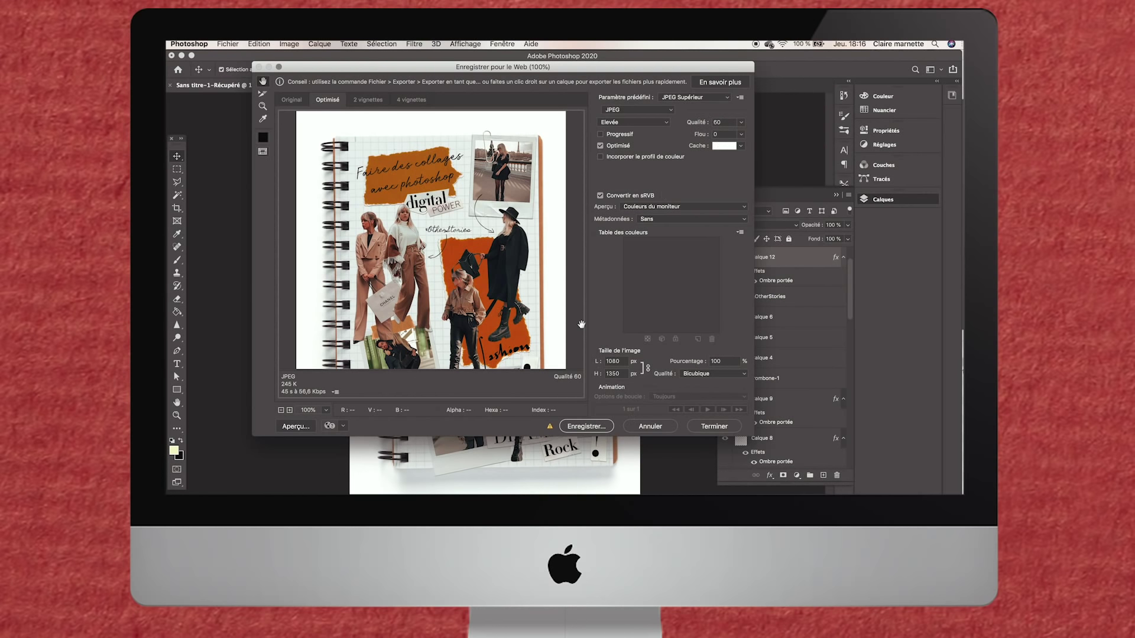
pyautogui.click(289, 410)
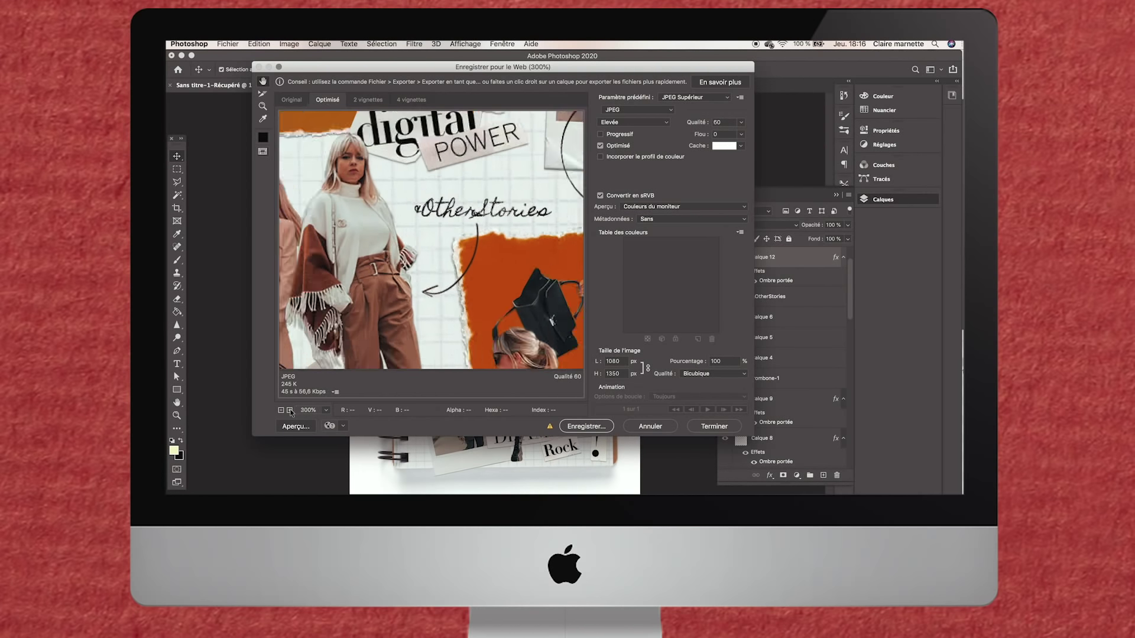
pyautogui.click(280, 410)
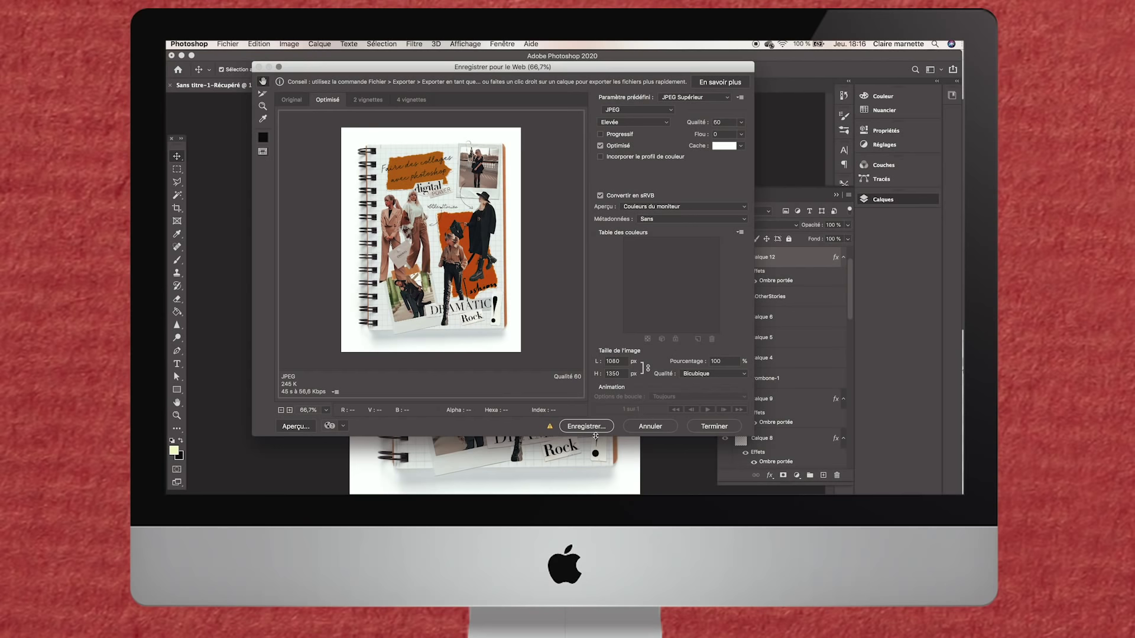
# Save the export as montage-photoshop.jpg in the PHOTOS POUR MONTAGE folder
pyautogui.click(588, 427)
pyautogui.write('montage-photoshop.jpg')
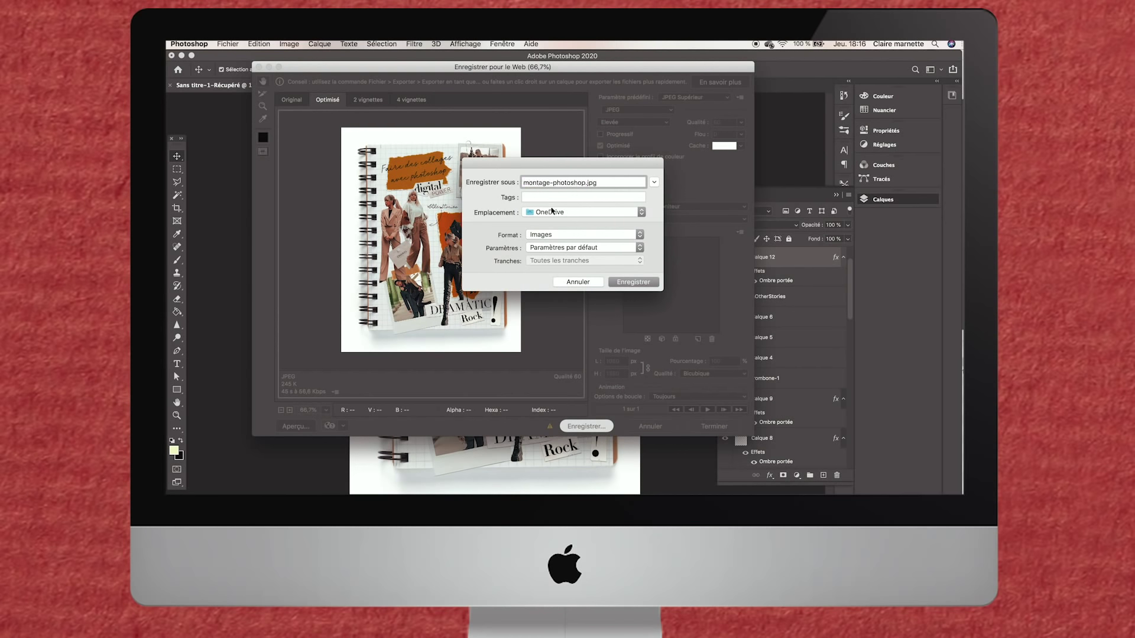
pyautogui.click(551, 211)
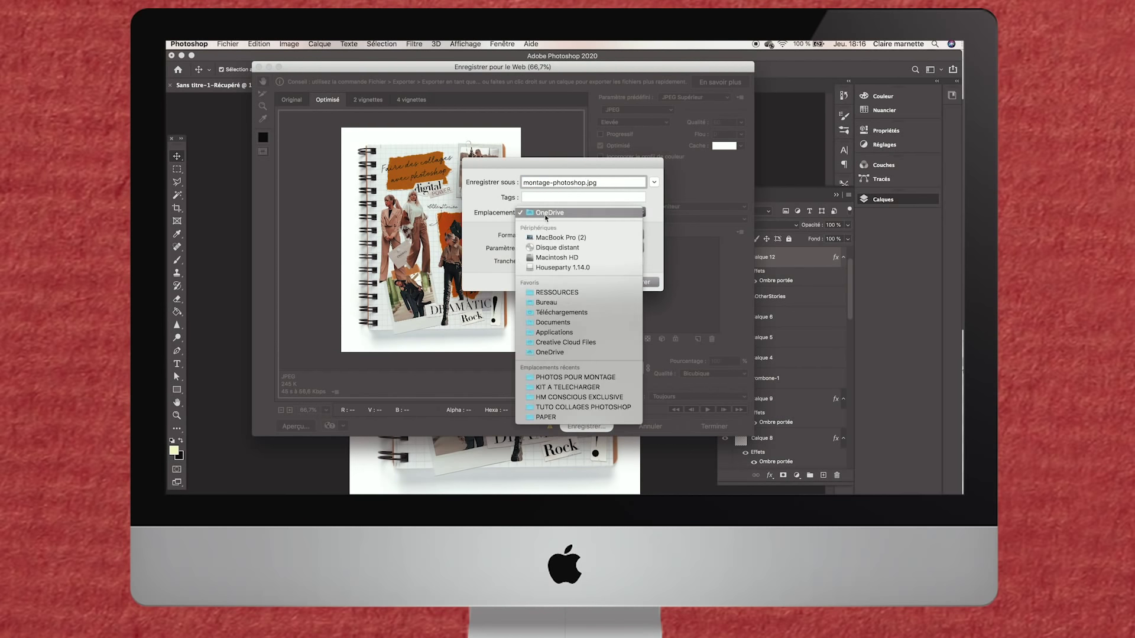
pyautogui.click(556, 381)
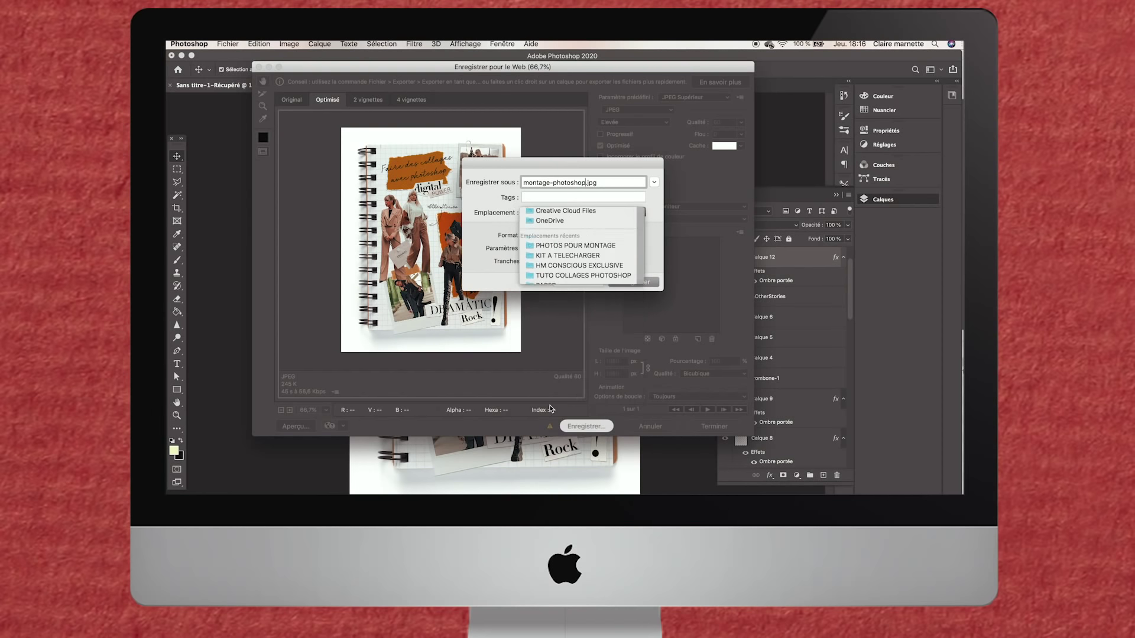
pyautogui.press('Return')
pyautogui.press('super+Tab')
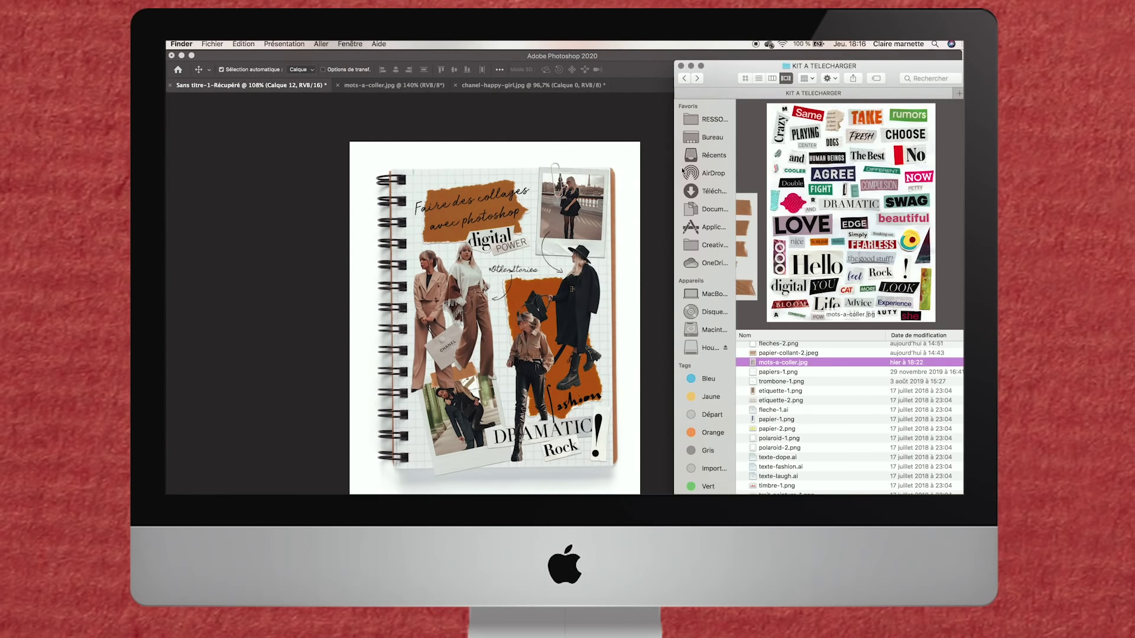